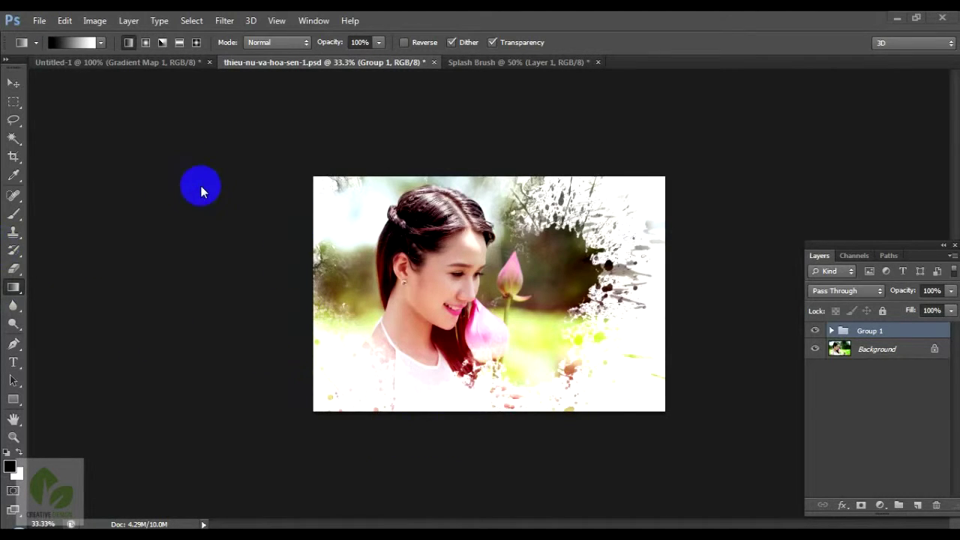
- Start opening another image file through File > Open
left_click(40, 26)
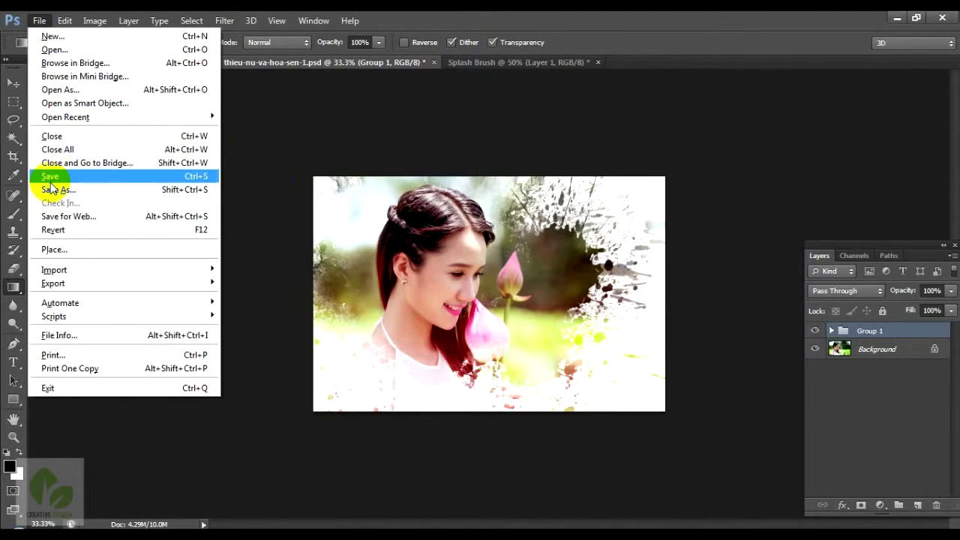
left_click(48, 50)
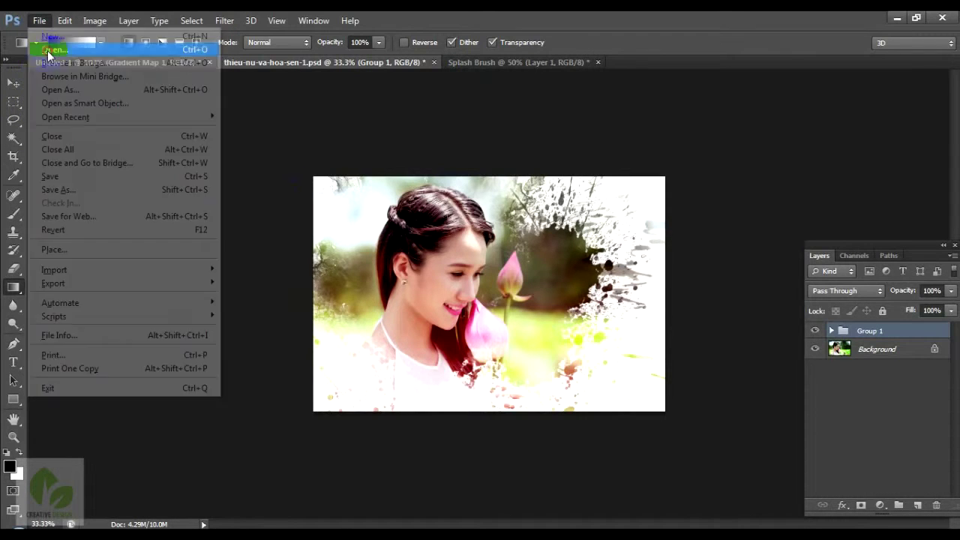
- In the Splash Brush document, make Layer 1 active, set white as foreground, and pick the brush tools
left_click(614, 85)
left_click(491, 63)
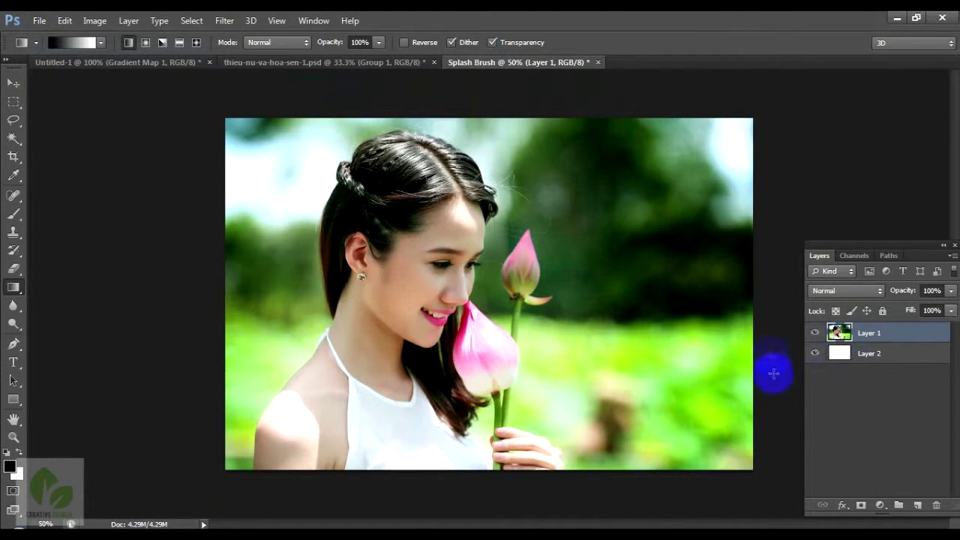
left_click(868, 353, "shift")
left_click(869, 339)
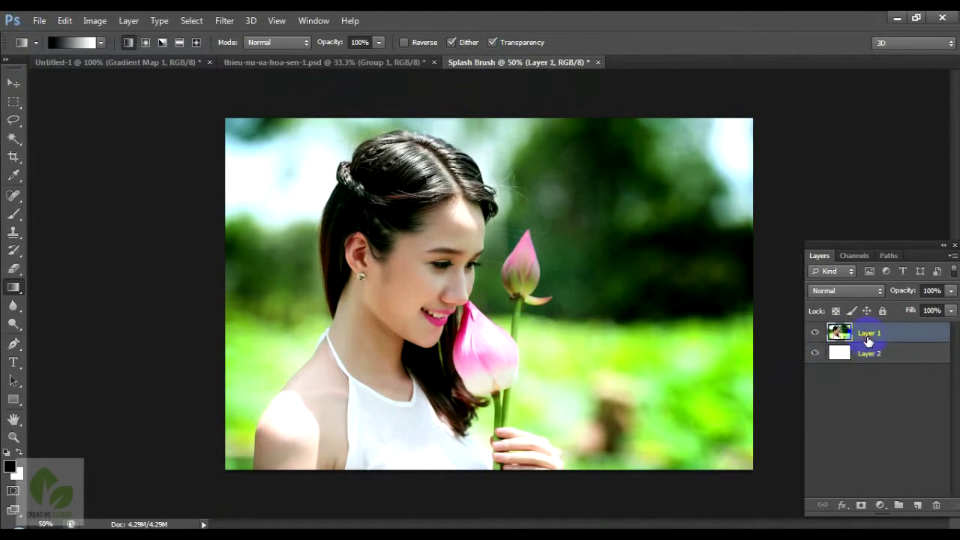
left_click(19, 452)
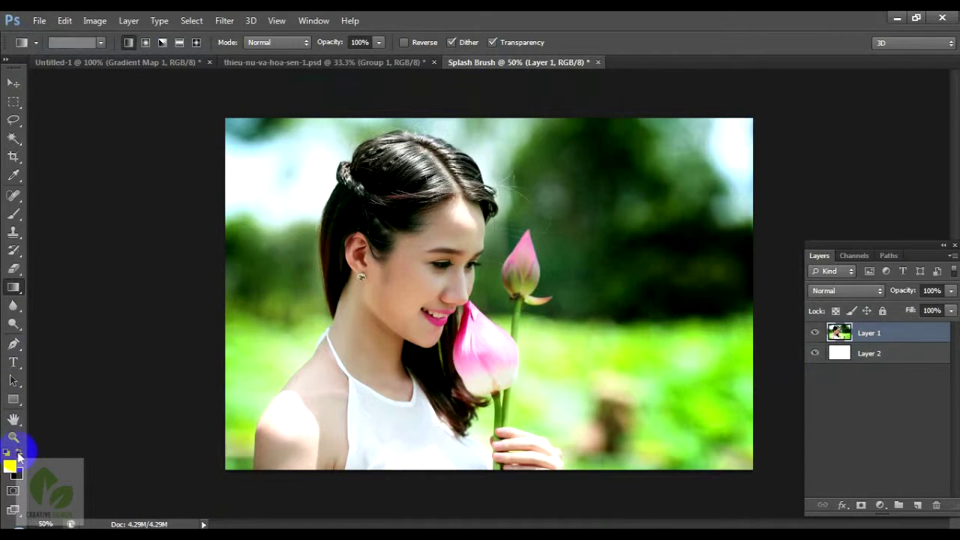
left_click(16, 214)
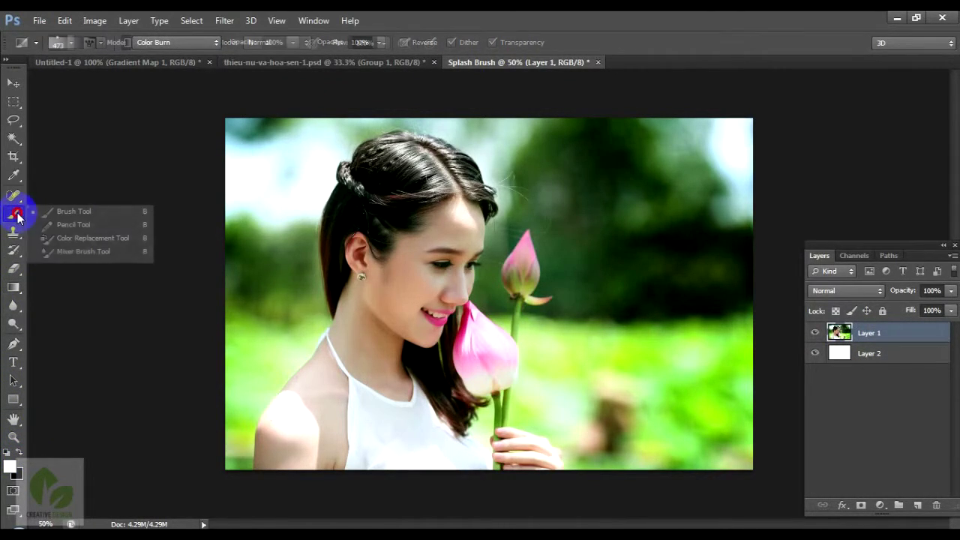
- Choose the Brush Tool and set its tip to the 920 px splatter preset
left_click(51, 213)
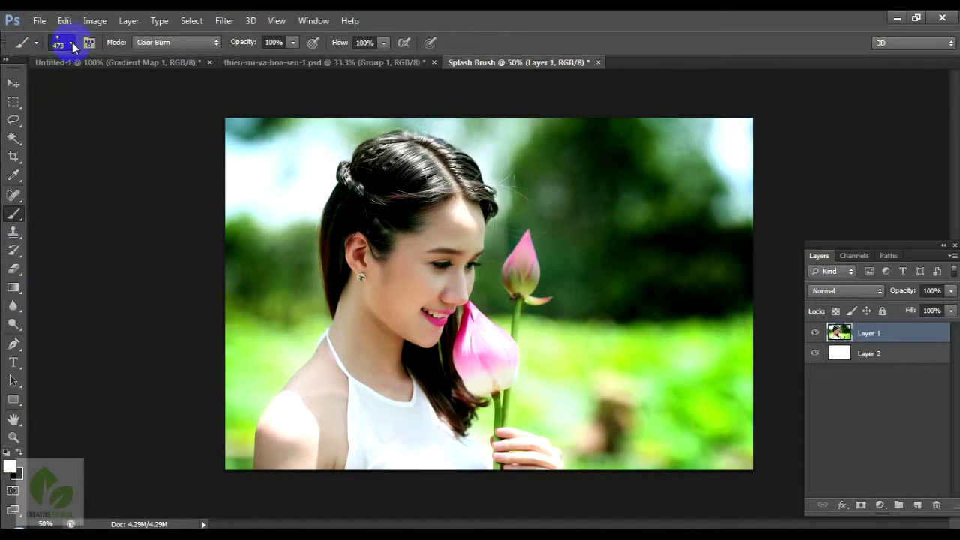
left_click(70, 42)
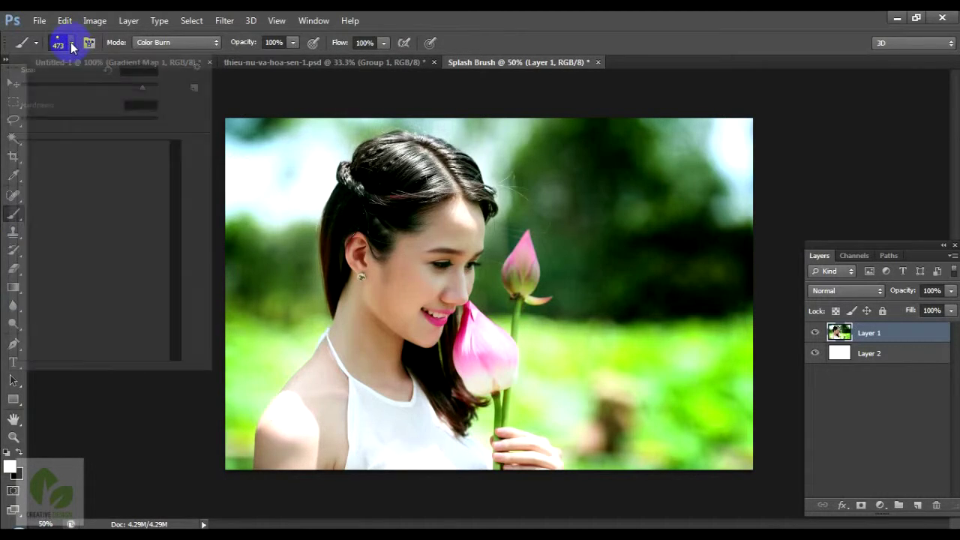
left_click(71, 42)
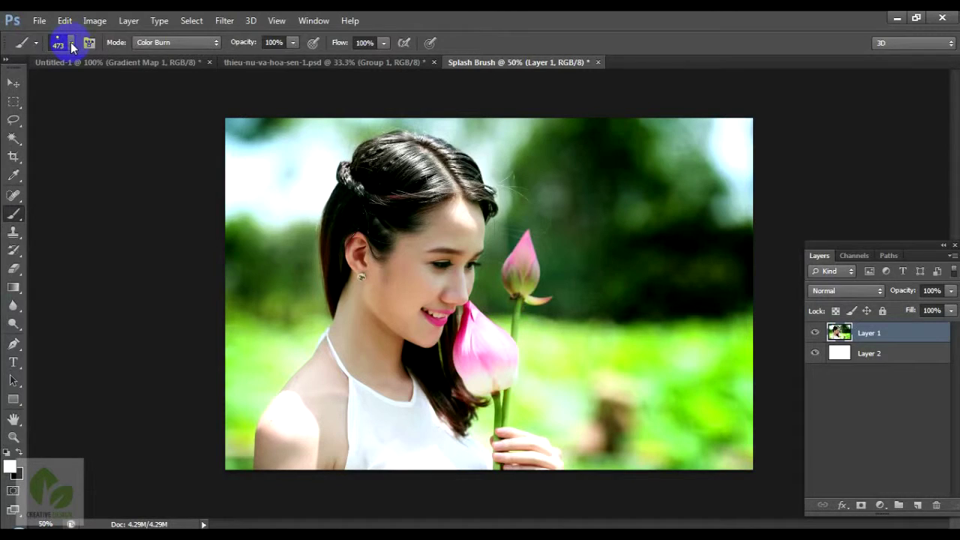
left_click(71, 42)
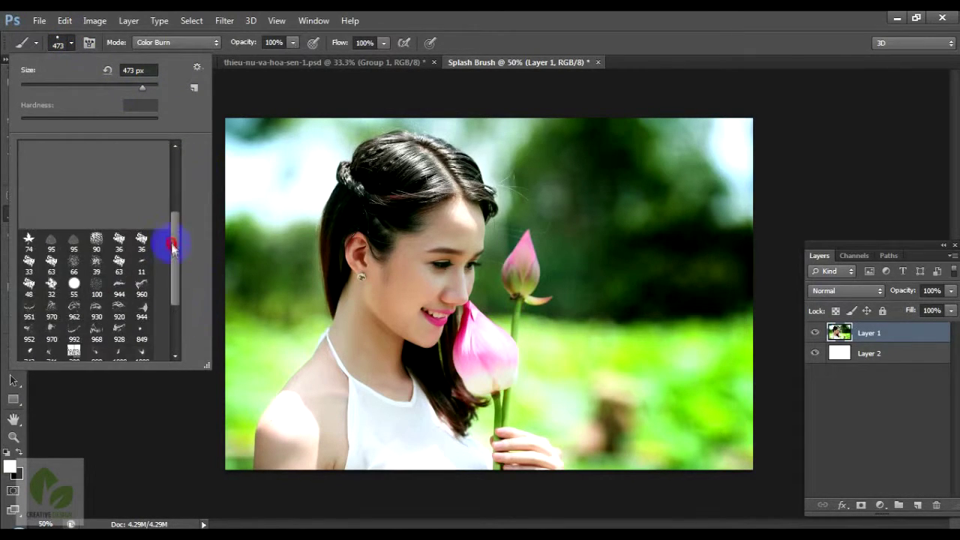
left_click_drag(183, 327, 174, 322)
left_click(60, 237)
left_click(97, 193)
left_click_drag(167, 289, 177, 268)
left_click(120, 280)
left_click(197, 72)
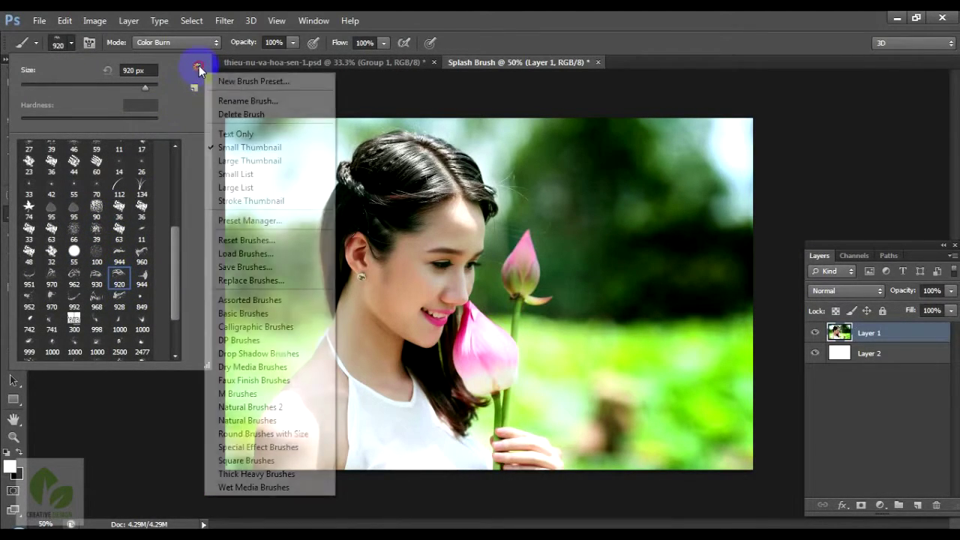
- Load the Paint_Splash_Brushes___13_by_eebvoom.abr brush set into the presets
left_click(240, 254)
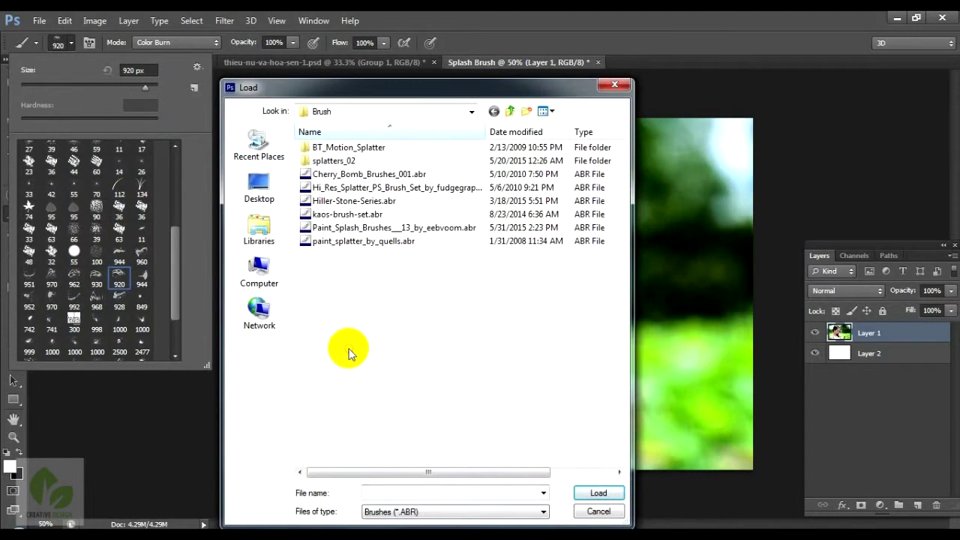
left_click(341, 228)
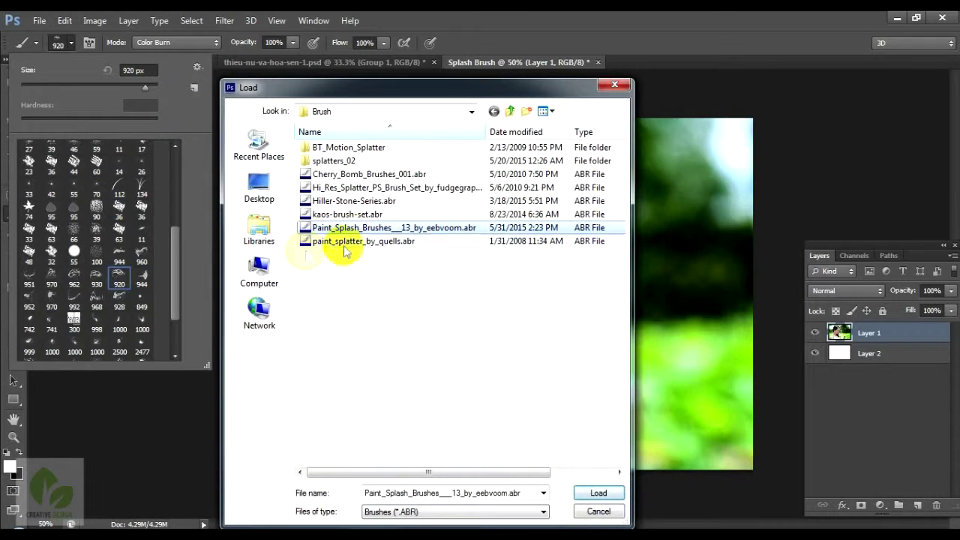
left_click(352, 241)
left_click(341, 174)
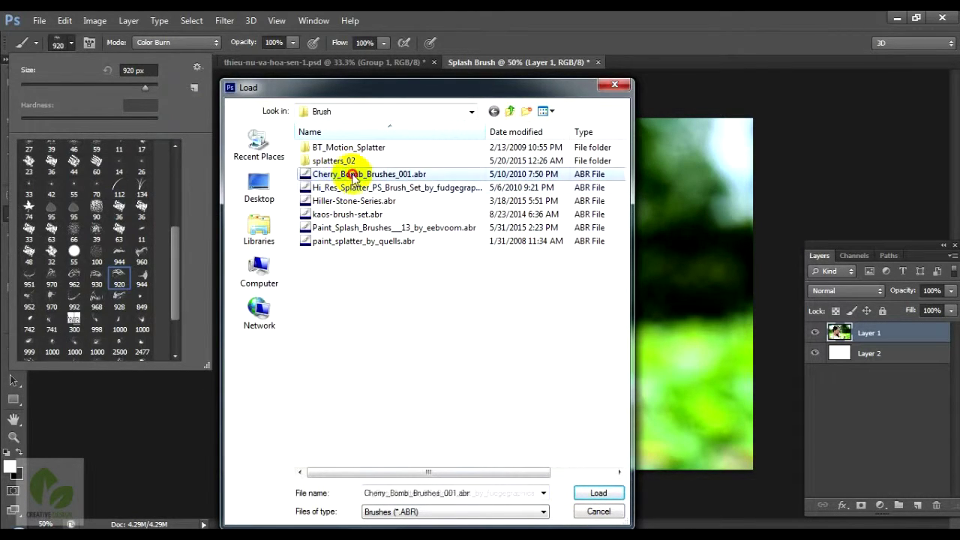
left_click(348, 227)
left_click(597, 493)
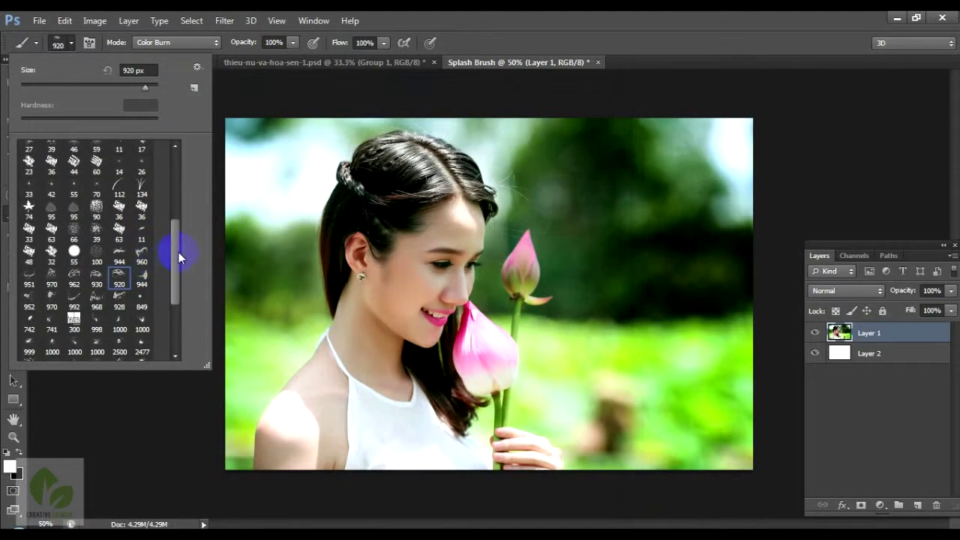
- Reset the brush presets back to the default brush set
mouse_move(179, 258)
left_mouse_down()
mouse_move(178, 321)
mouse_move(189, 251)
left_mouse_up()
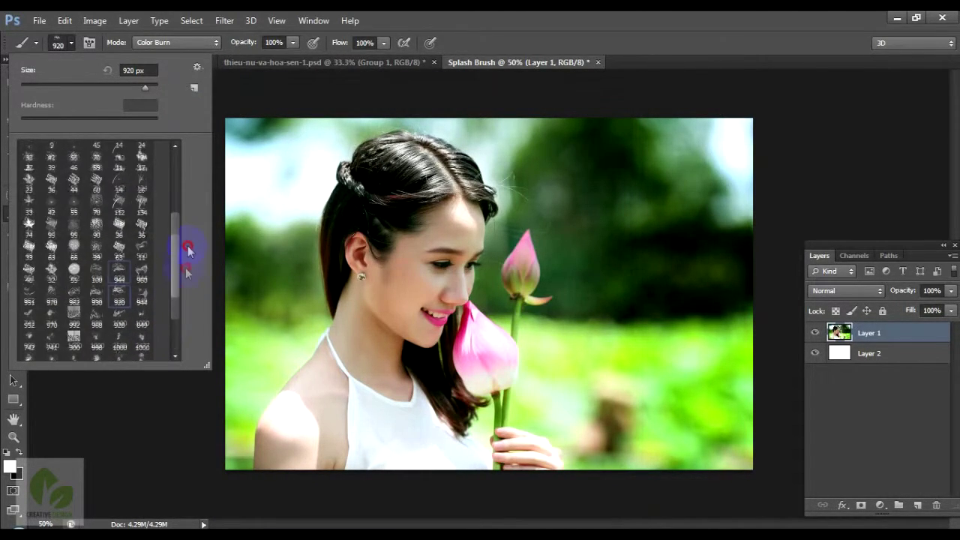
left_click(197, 69)
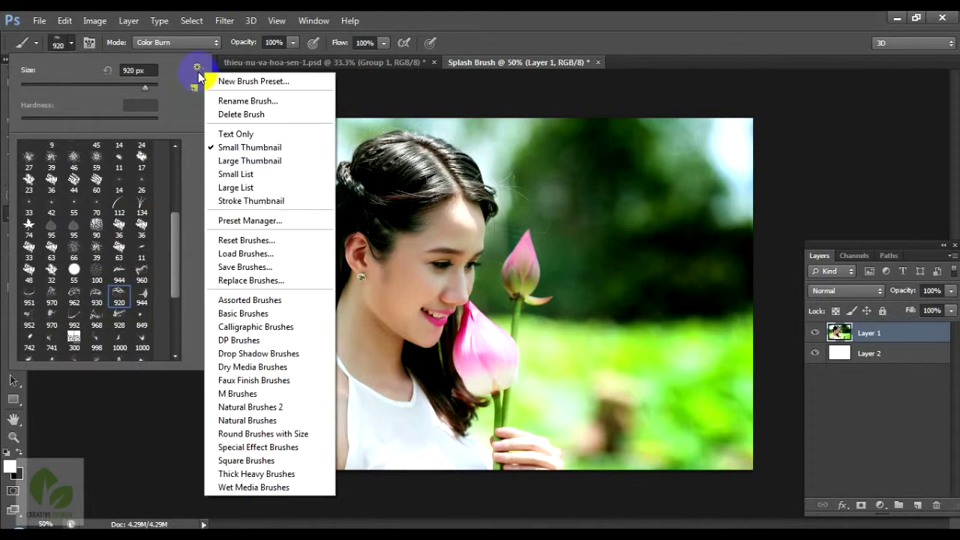
left_click(228, 240)
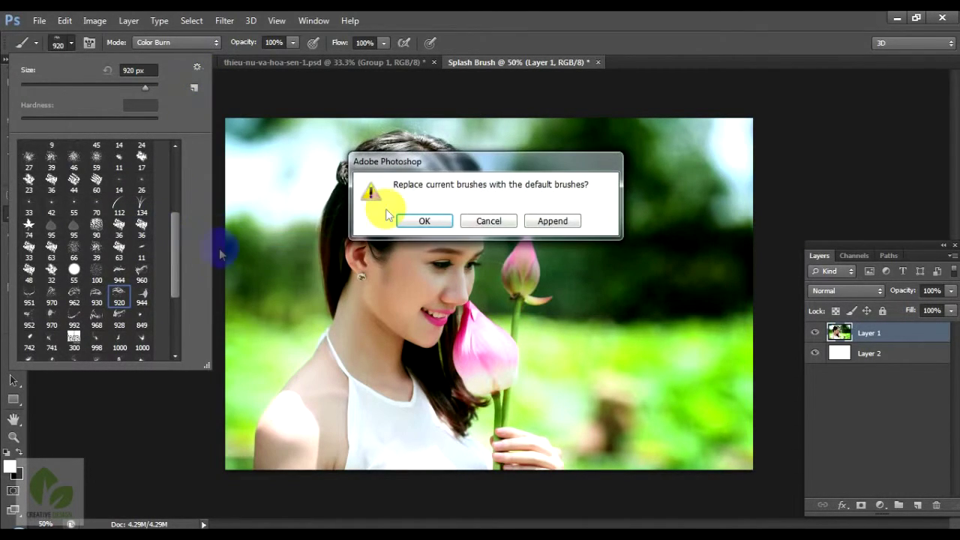
left_click(422, 223)
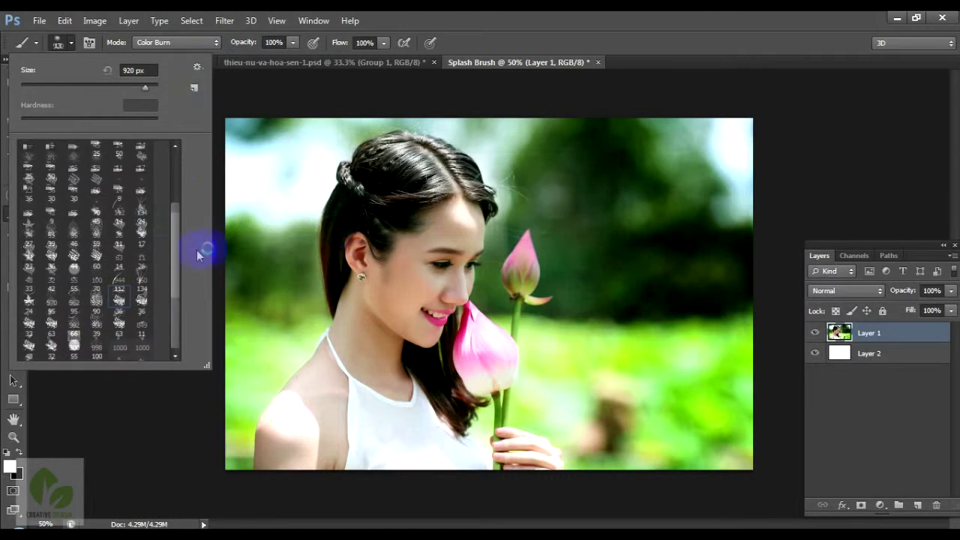
left_click_drag(180, 215, 178, 321)
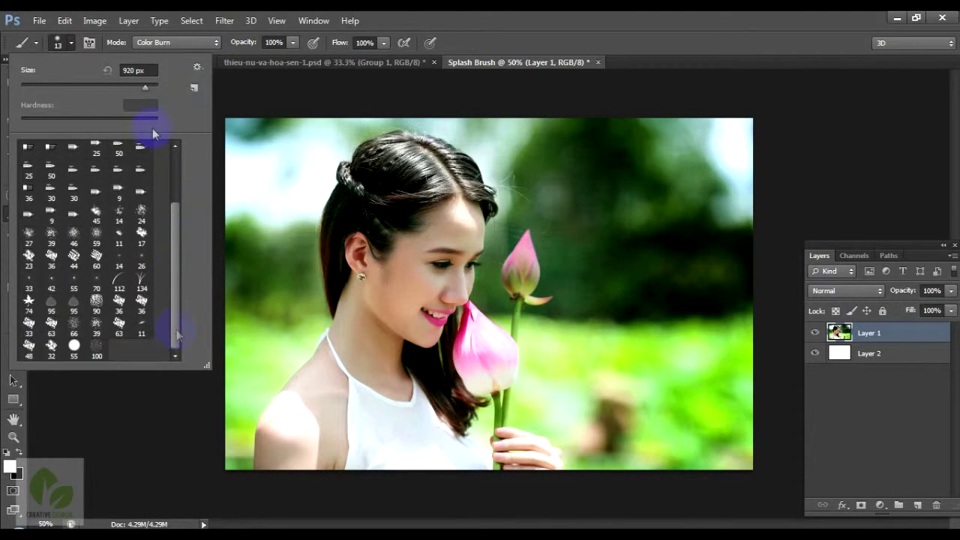
- Load the Paint_Splash_Brushes___13_by_eebvoom.abr brush set again
left_click(197, 68)
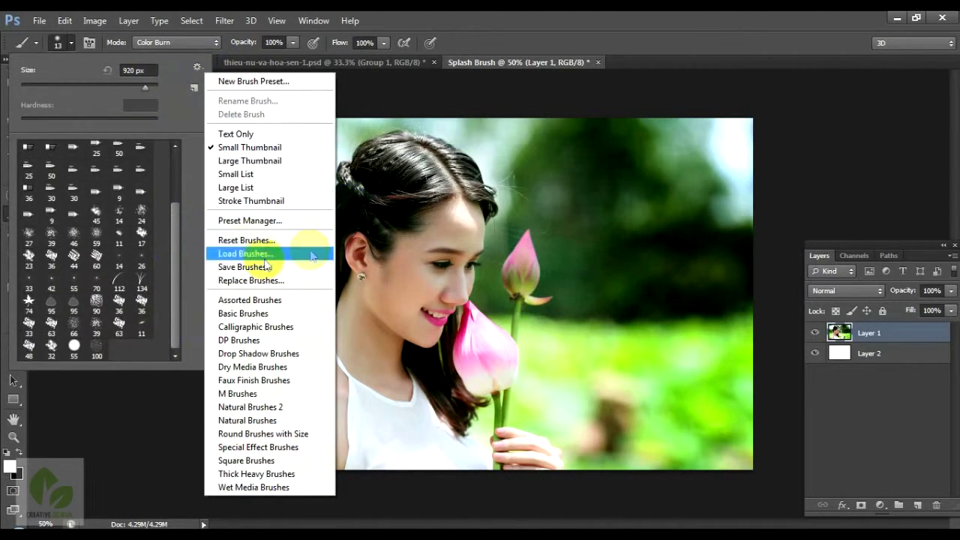
left_click(242, 255)
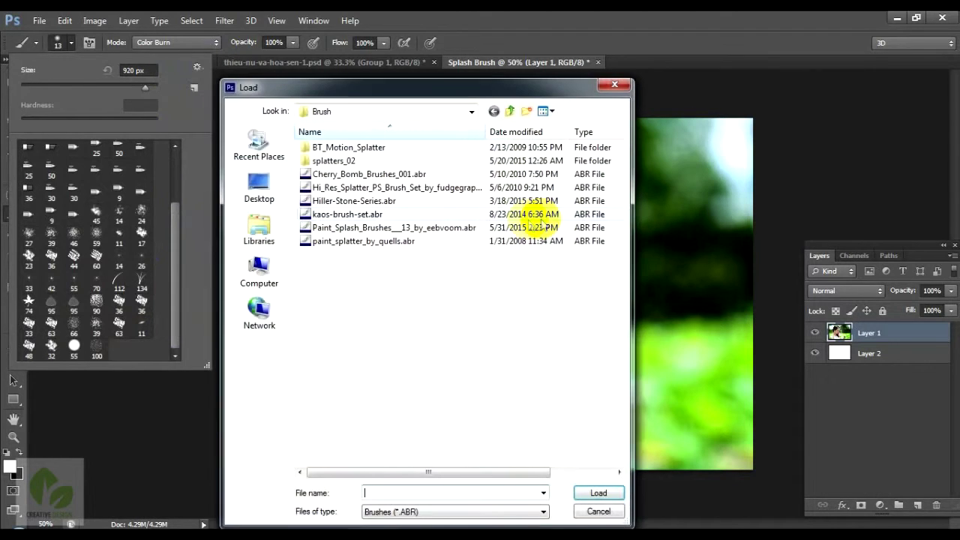
left_click(339, 228)
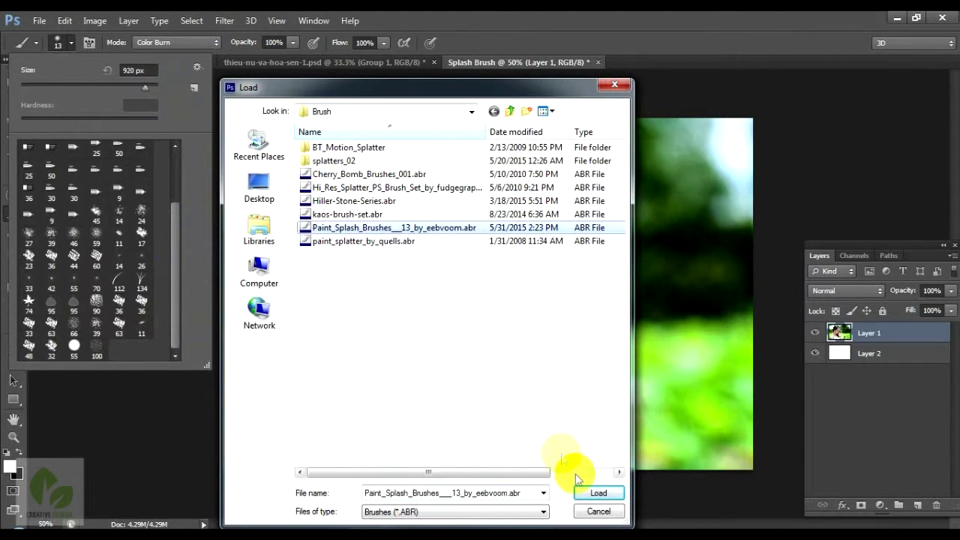
left_click(596, 492)
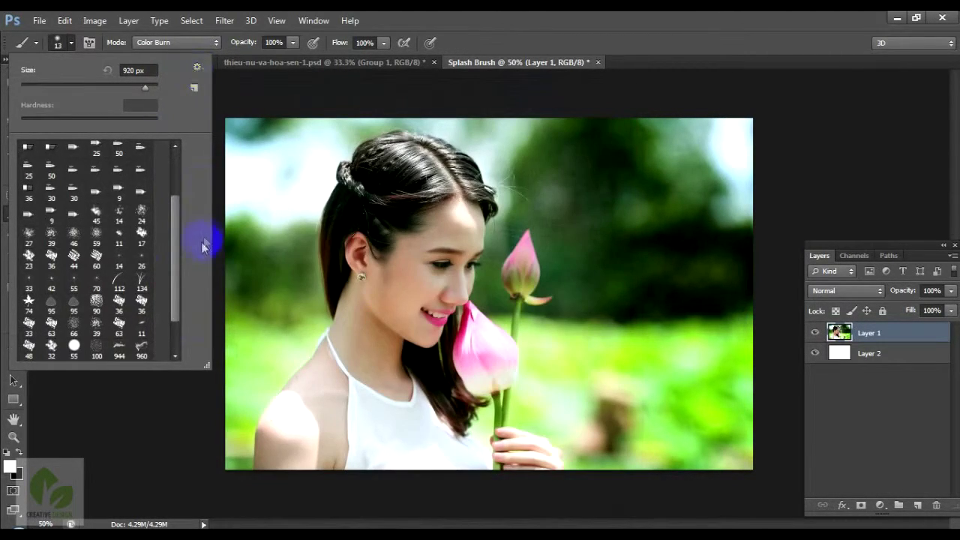
scroll(172, 247, "down", 2)
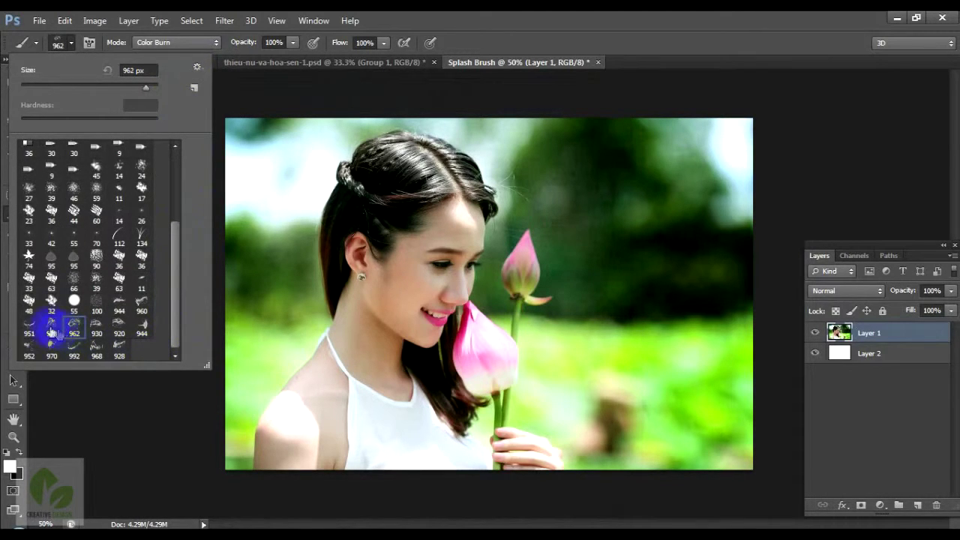
- Load the Cherry_Bomb_Brushes_001.abr and hi-res splatter brush sets
left_click(201, 68)
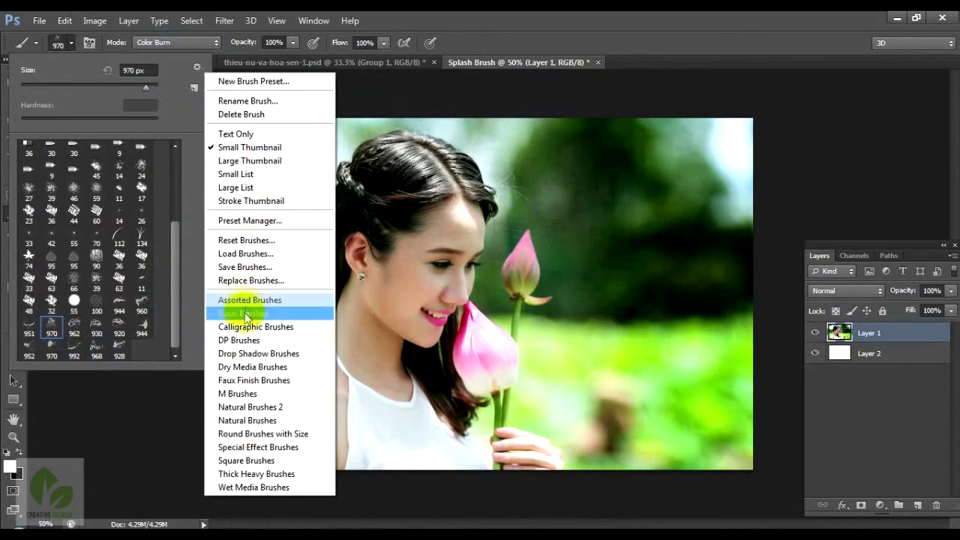
left_click(241, 256)
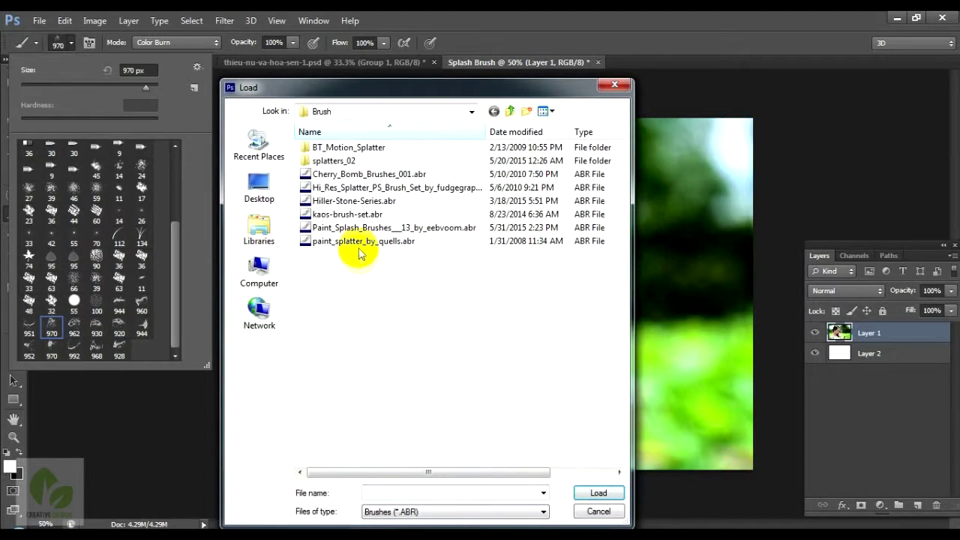
left_click(356, 174)
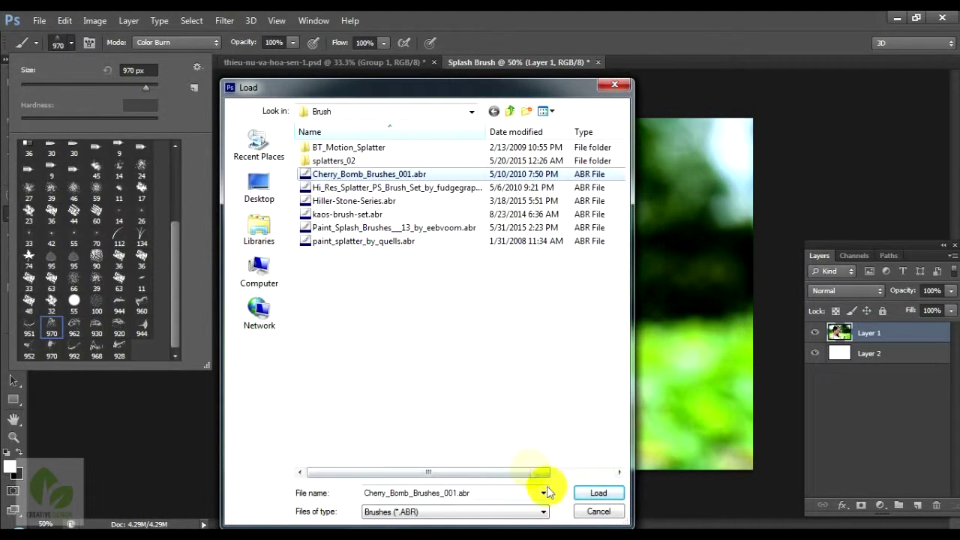
left_click(598, 492)
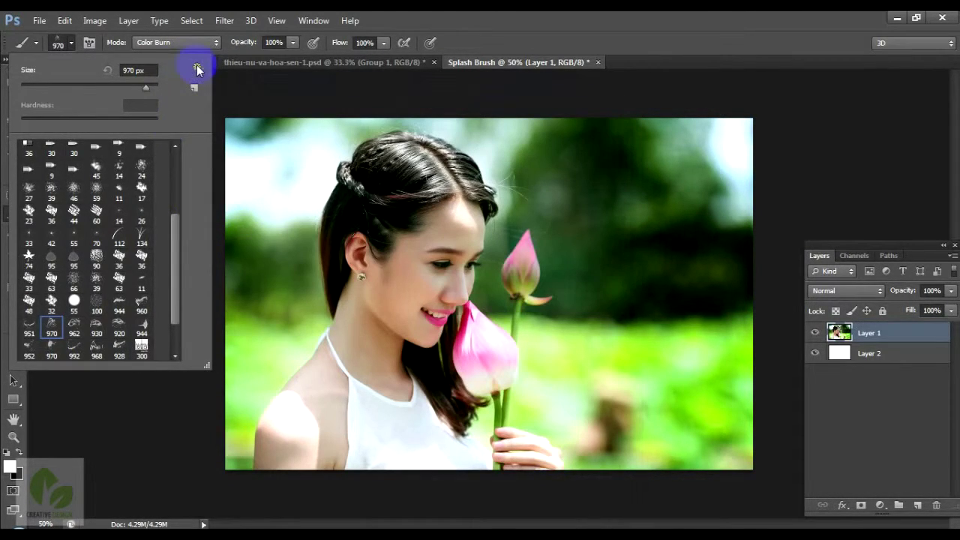
left_click(197, 68)
left_click(251, 253)
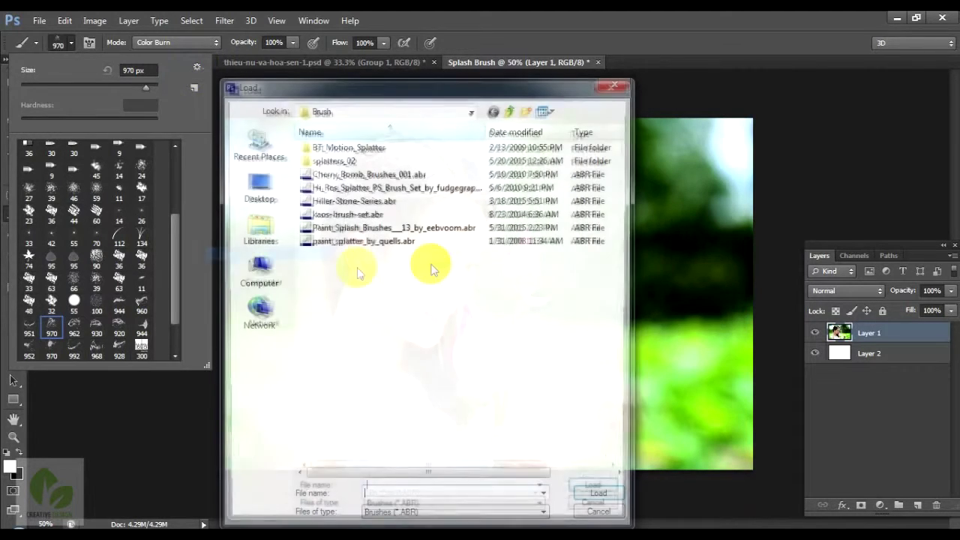
left_click(334, 188)
left_click(582, 493)
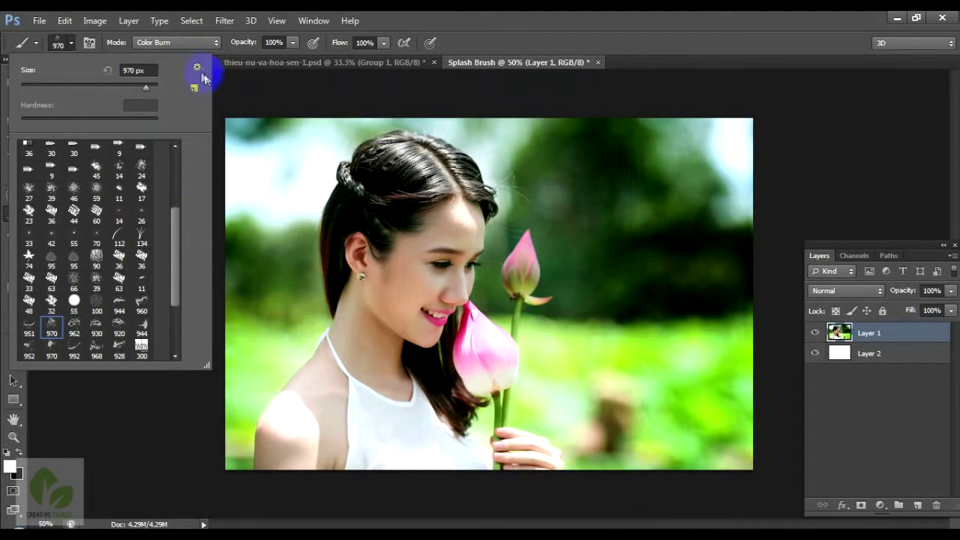
- Add the Hiller-Stone-Series.abr brush set to the presets
left_click(200, 70)
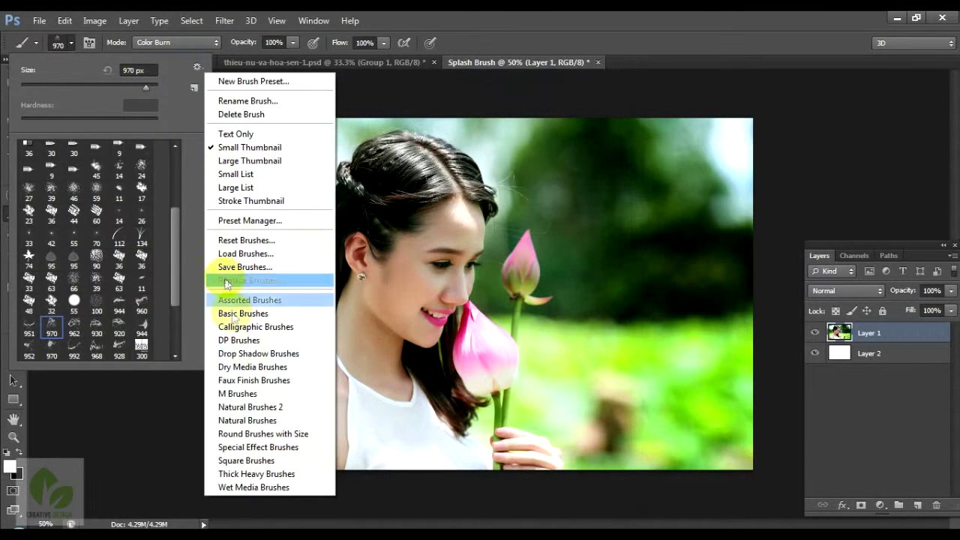
left_click(229, 254)
left_click(328, 201)
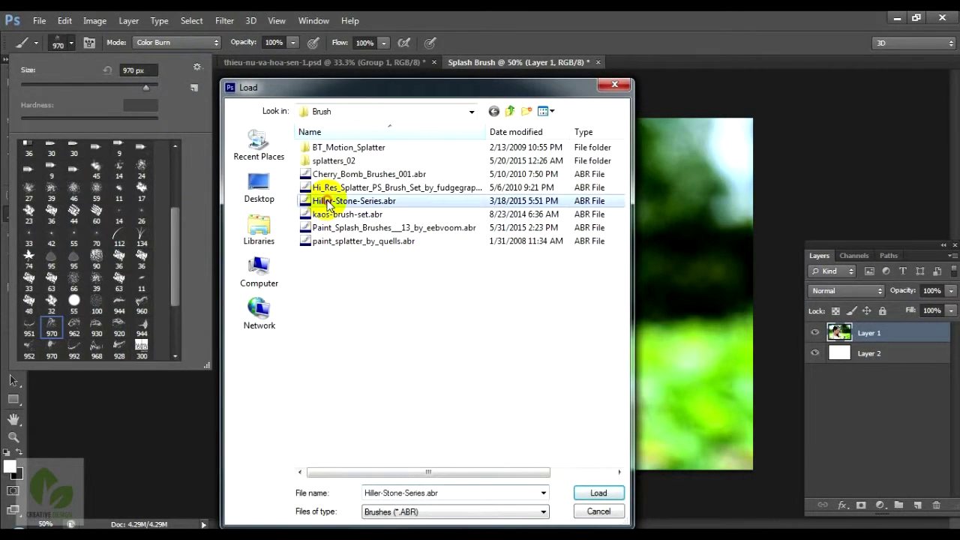
left_click(598, 493)
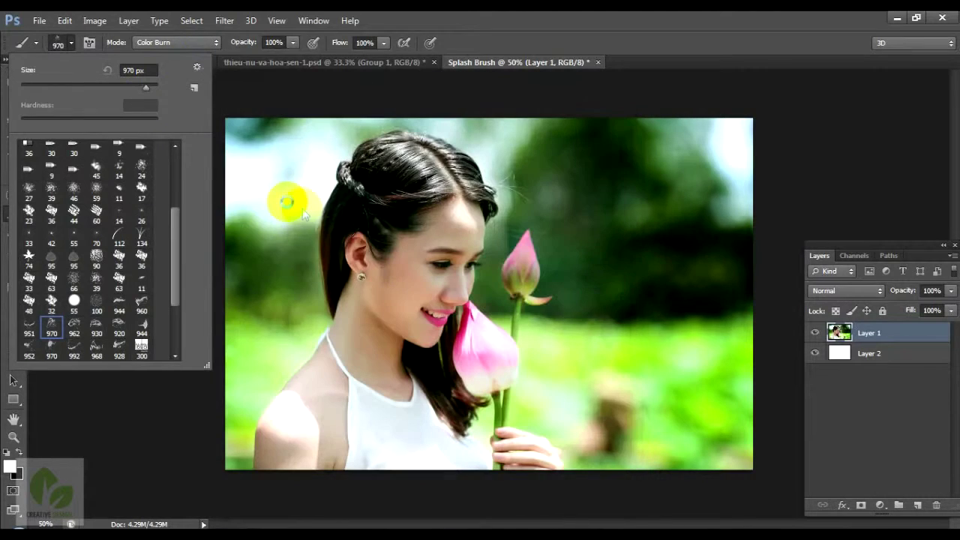
- Add an empty Layer 3, duplicate Layer 1 with Ctrl+J, then reselect Layer 3
left_click_drag(178, 225, 174, 313)
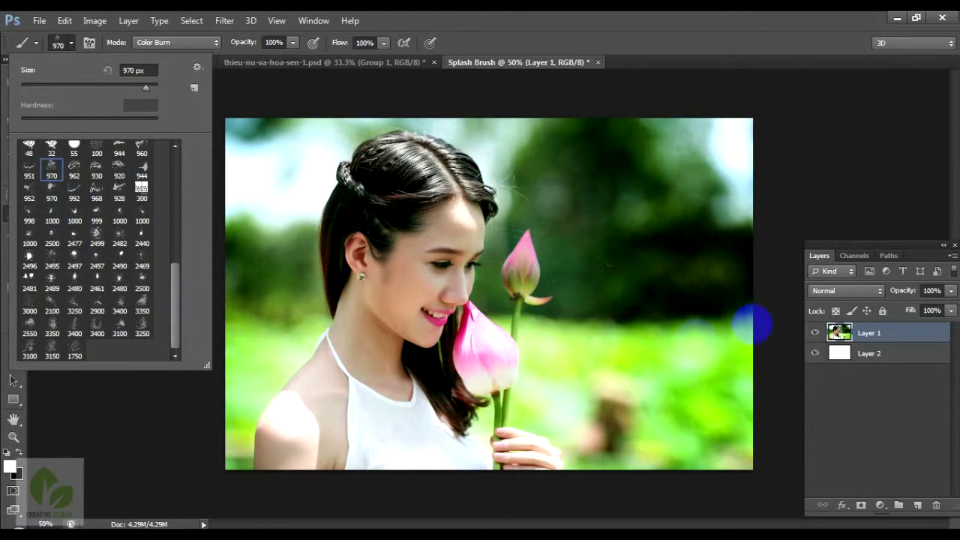
left_click(921, 507)
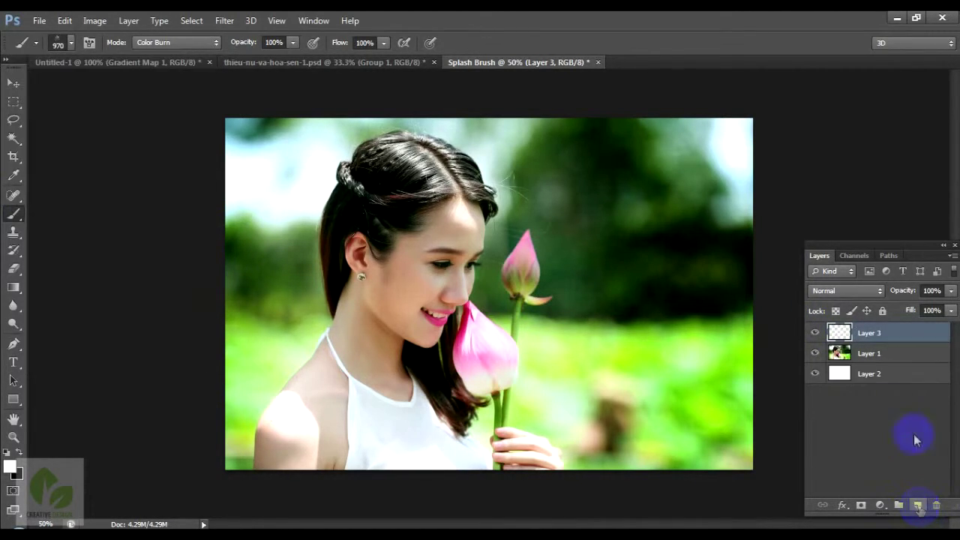
left_click(878, 355)
key("ctrl+j")
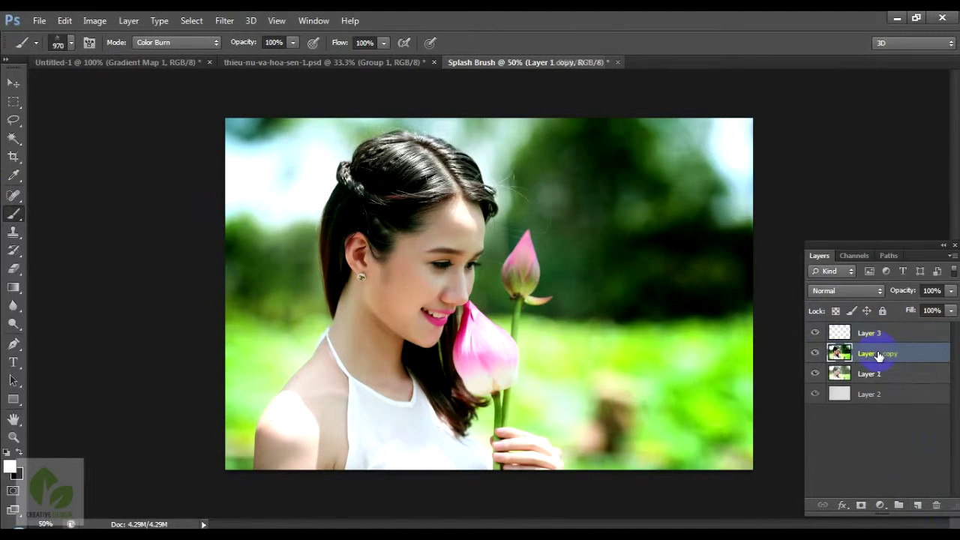
left_click(872, 338)
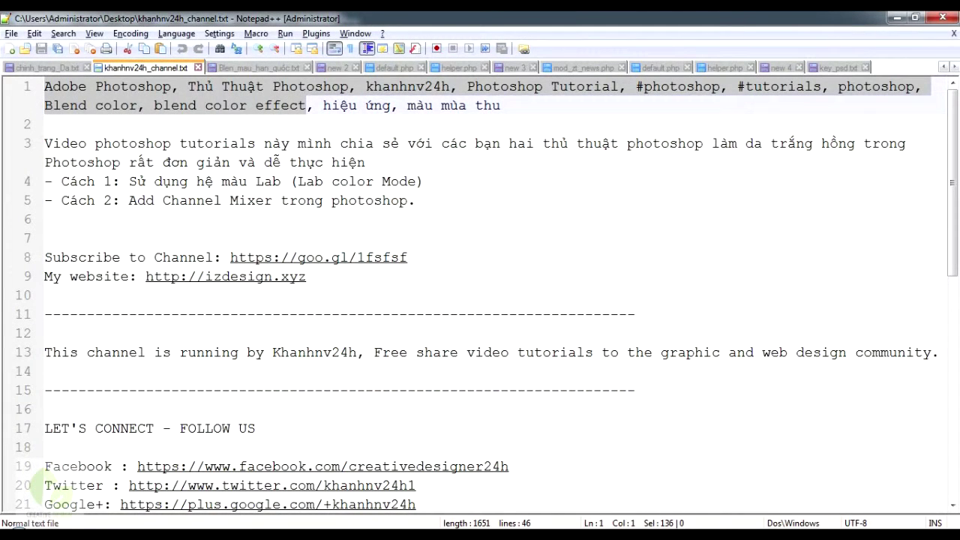
left_click(684, 271)
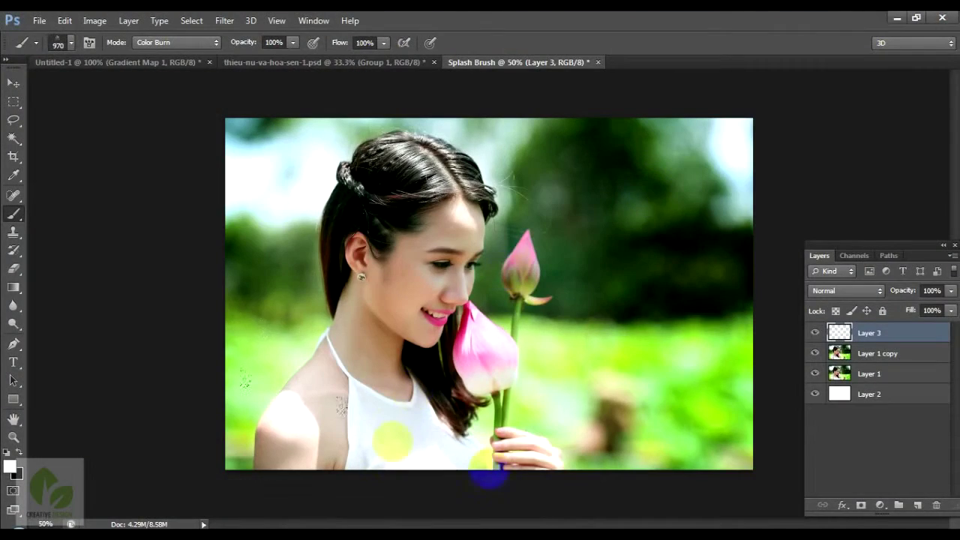
- Select the 2496 splash brush tip and resize it to 700 px
left_click(71, 47)
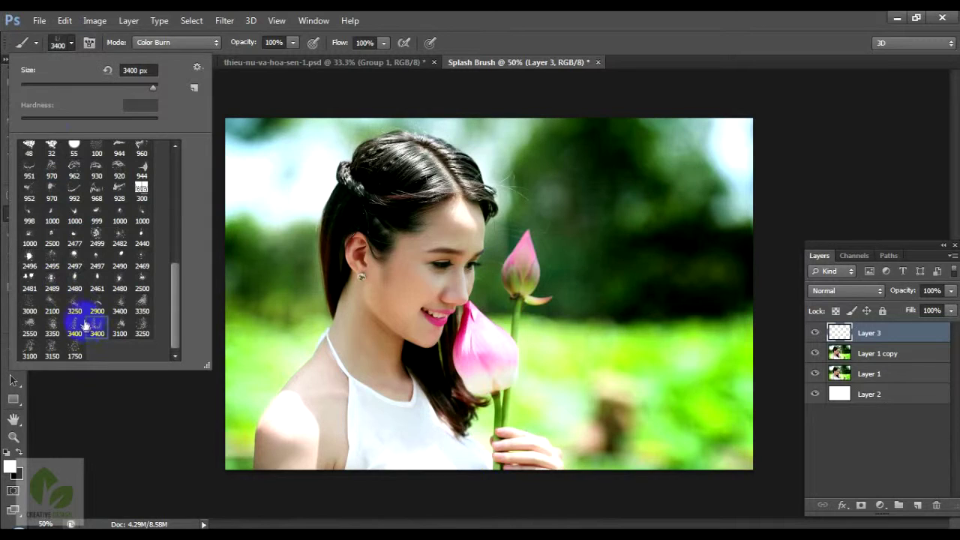
left_click(199, 67)
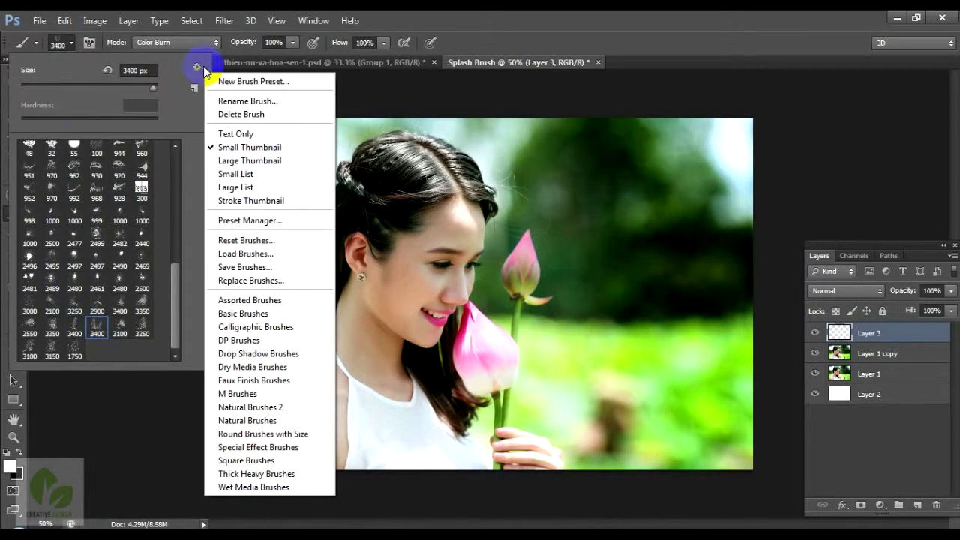
left_click(105, 333)
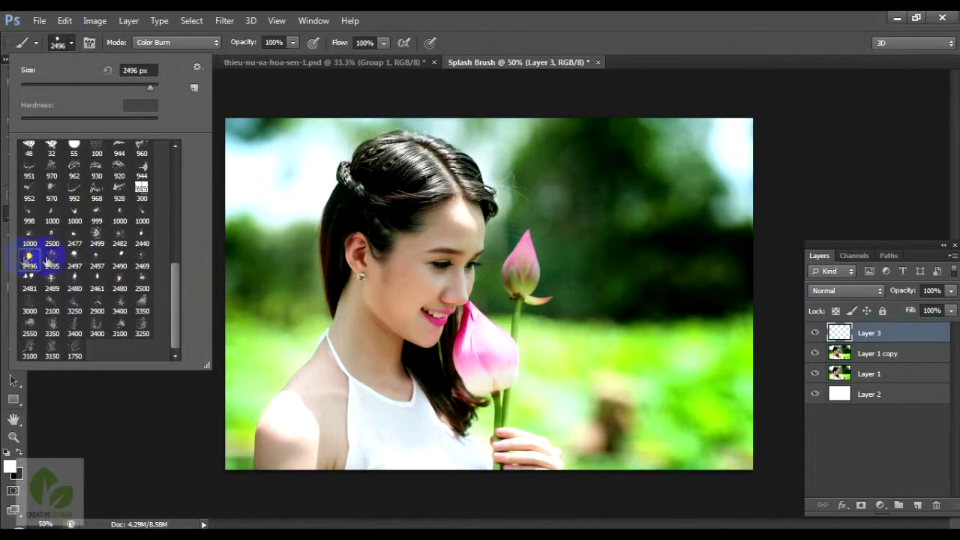
right_click(464, 218)
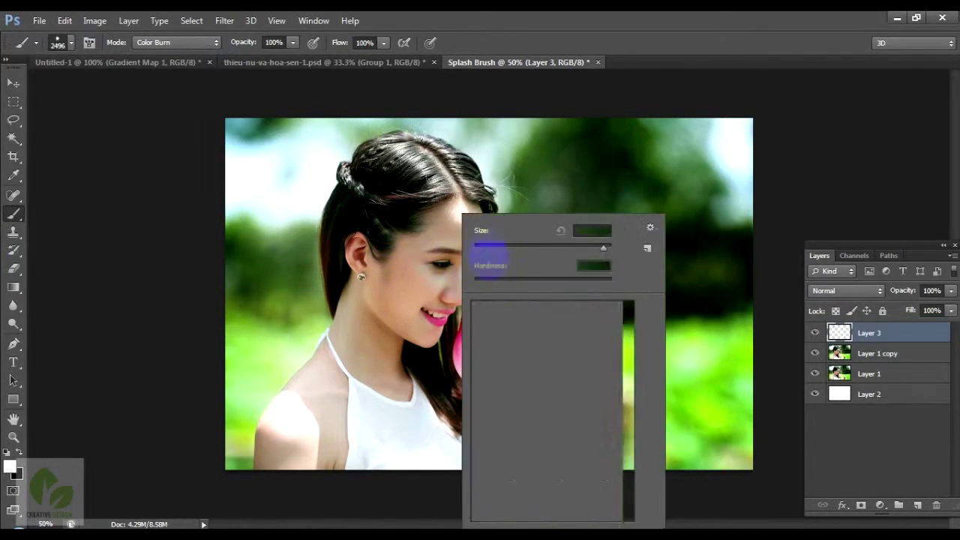
left_click(598, 248)
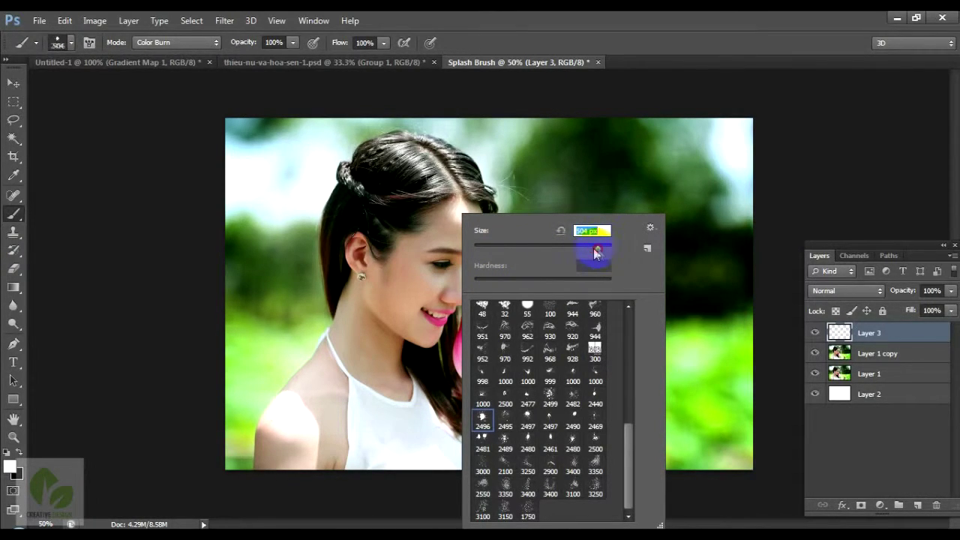
left_click_drag(600, 249, 605, 249)
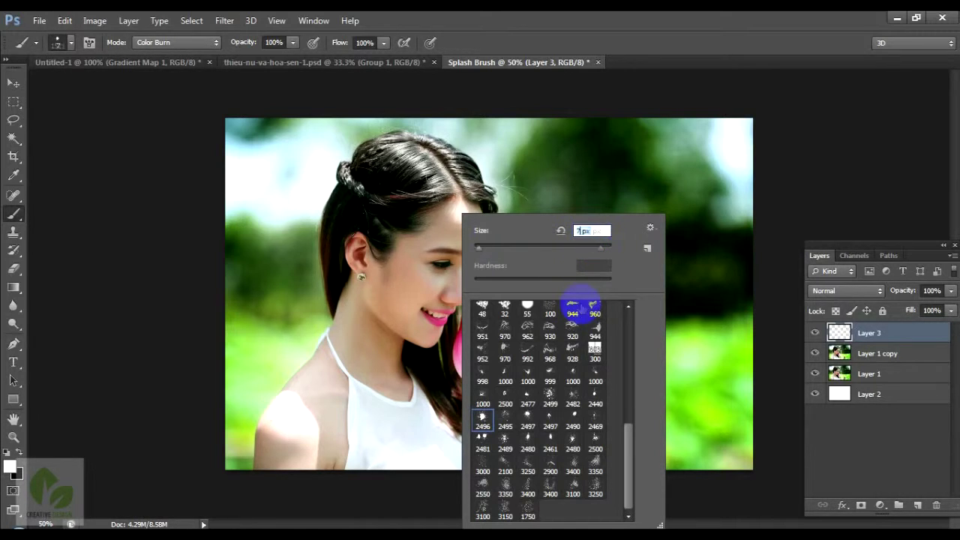
key("Return")
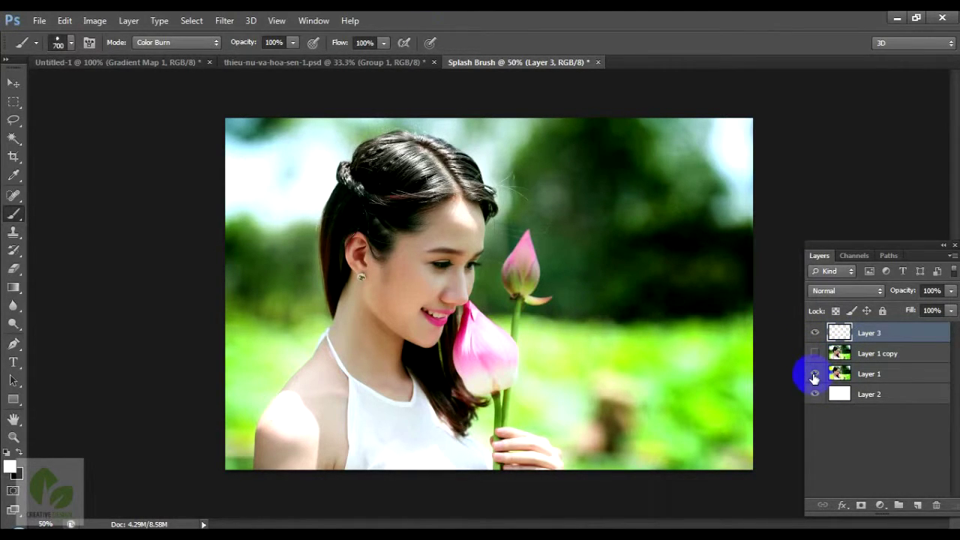
- Hide Layer 1, paint a black centre splash, then pick the 970 splash tip at 1521 px
left_click(814, 373)
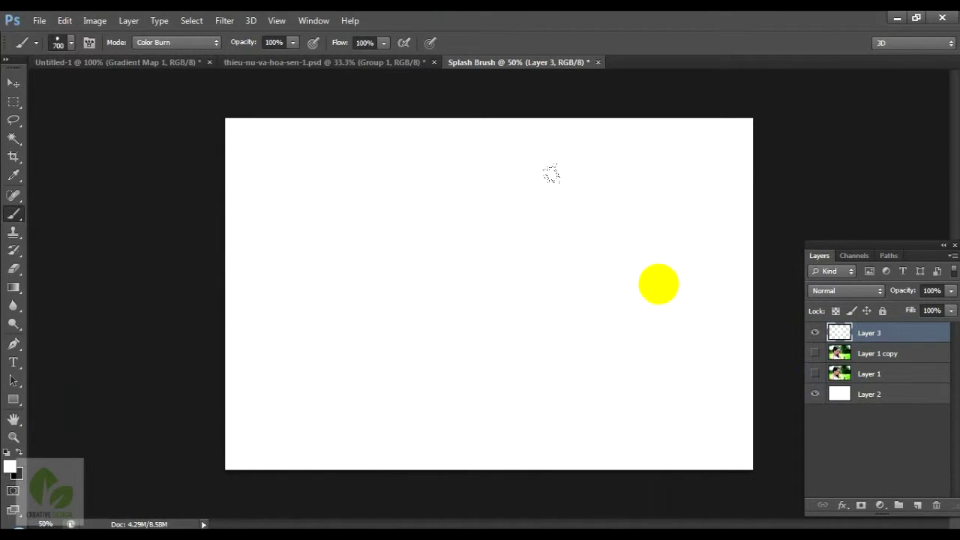
key("x")
left_click(475, 288)
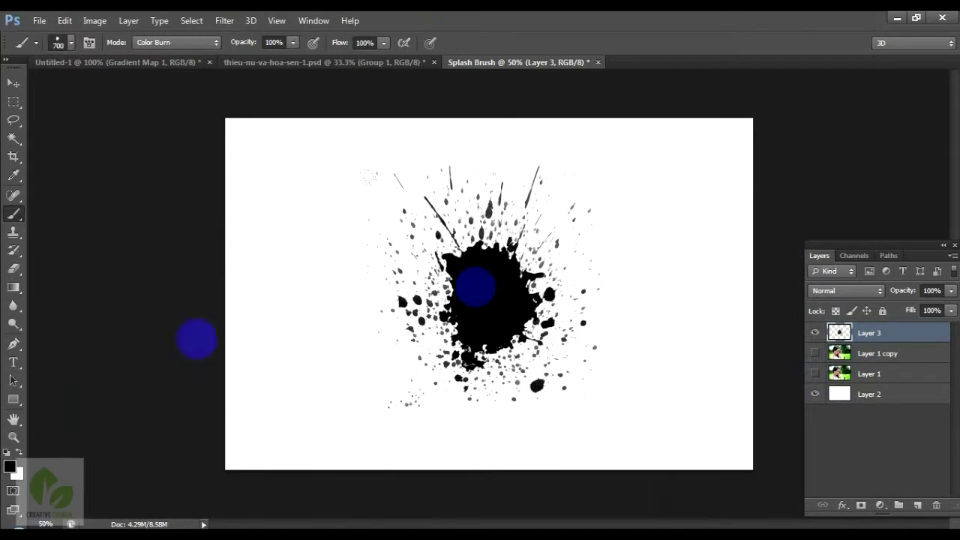
right_click(481, 260)
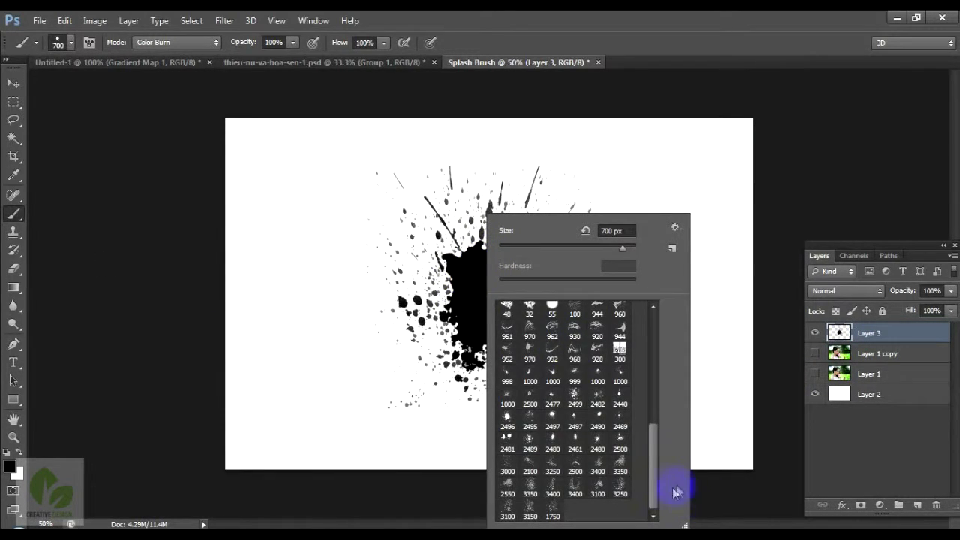
left_click_drag(653, 450, 652, 435)
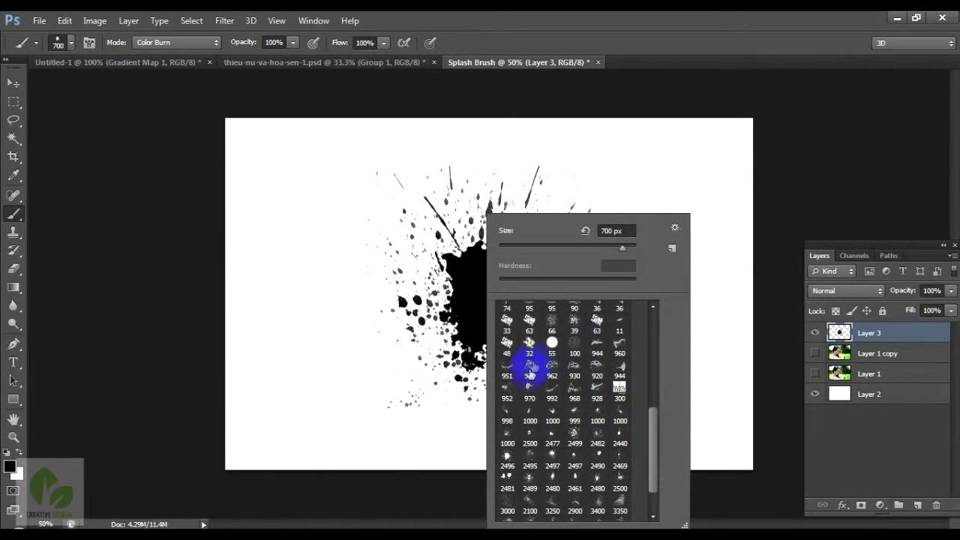
left_click(617, 349)
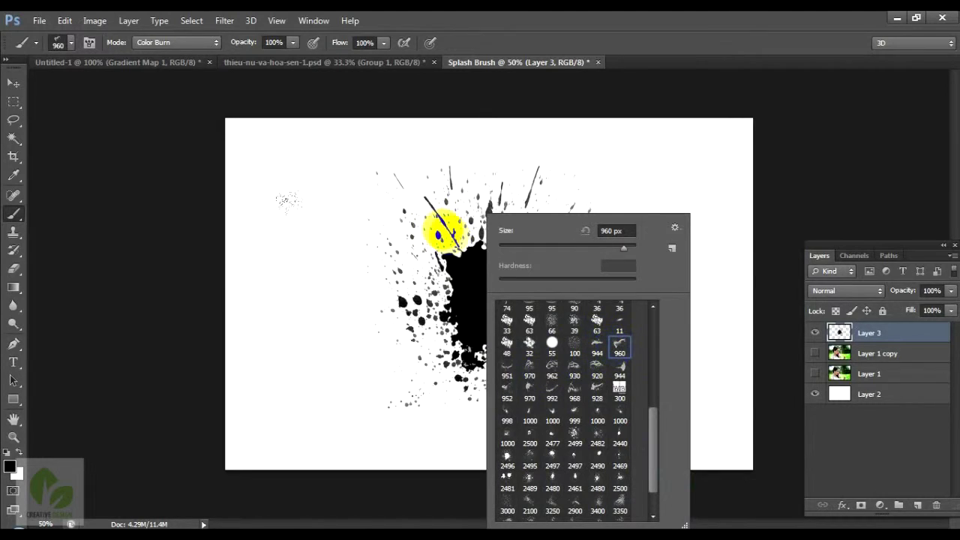
left_click(575, 368)
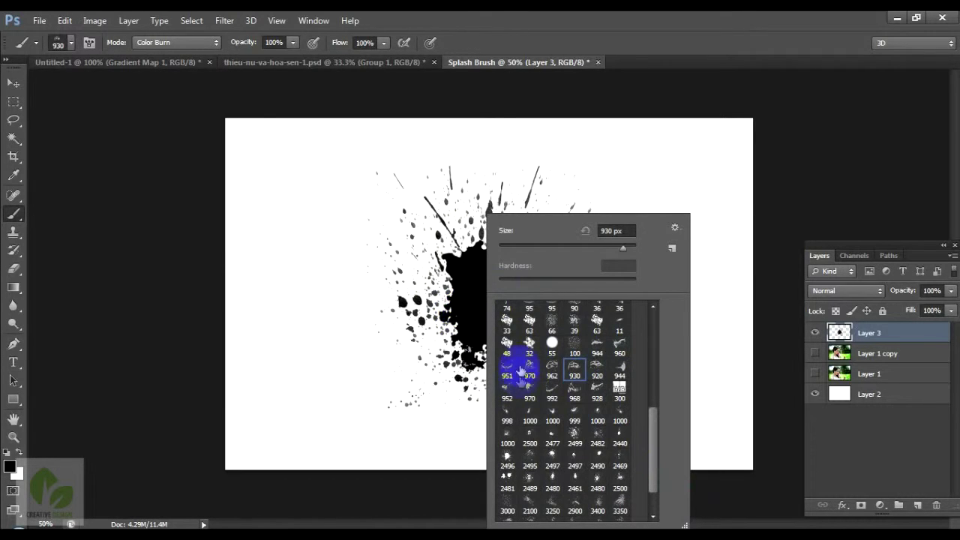
left_click(529, 389)
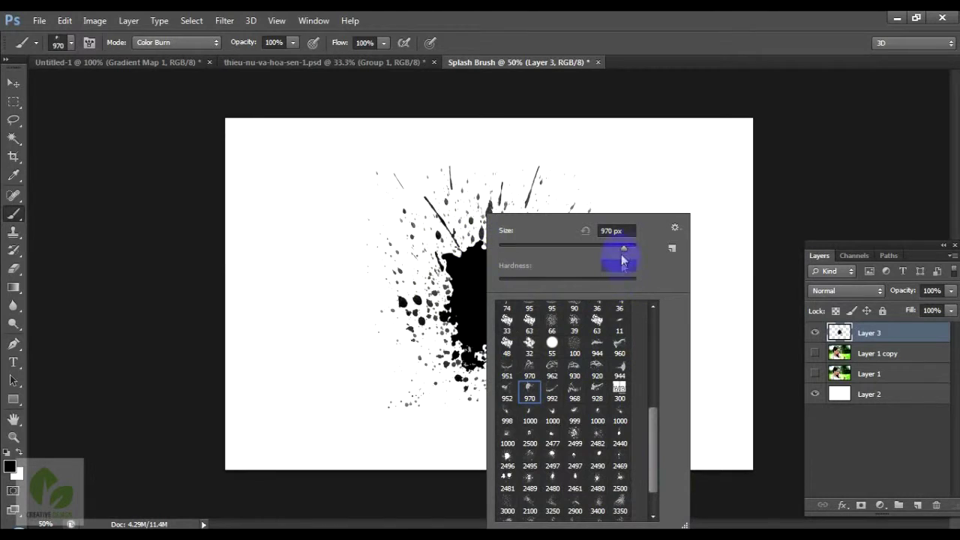
left_click_drag(624, 249, 627, 248)
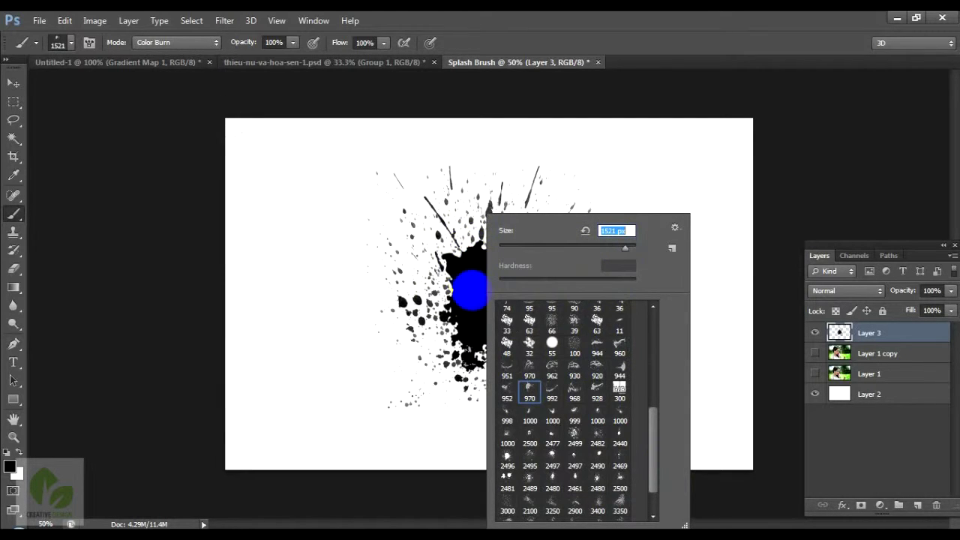
key("Return")
- Stamp splashes around the centre, top and lower sides using the 970, 968 and 1000 tips
left_click(480, 273)
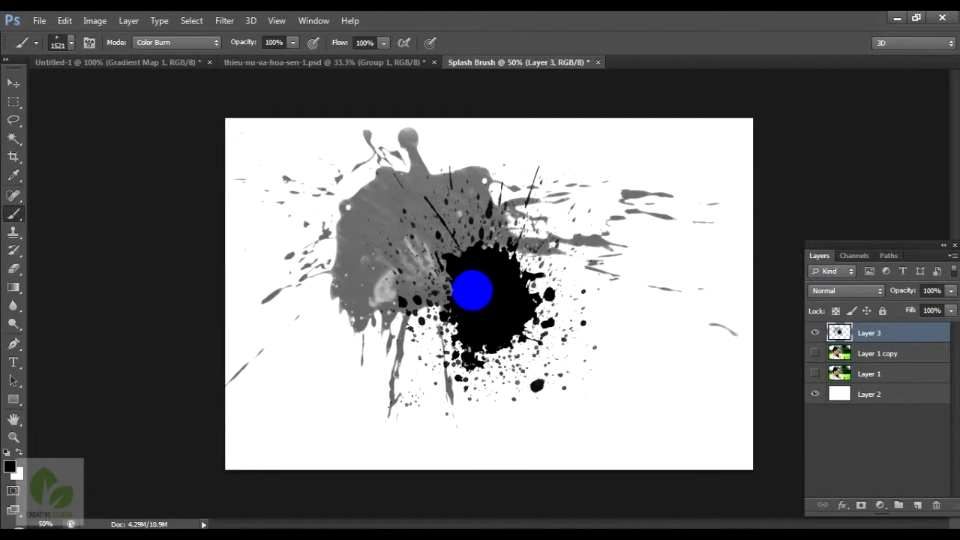
left_click(484, 322)
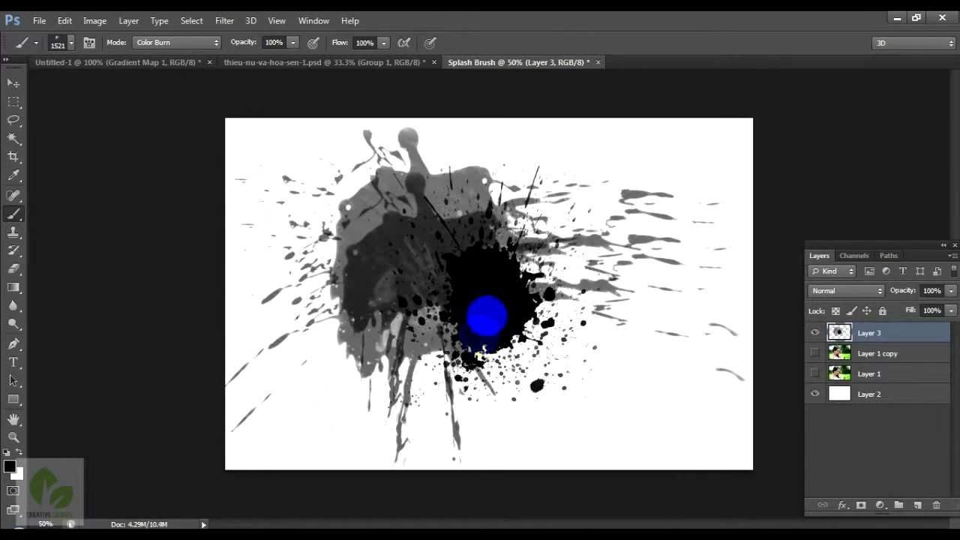
right_click(481, 330)
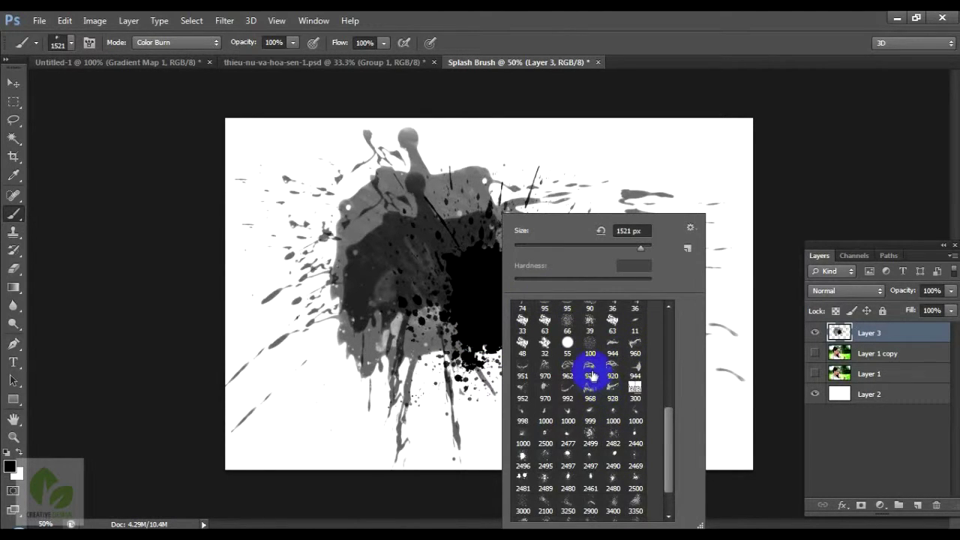
left_click(590, 388)
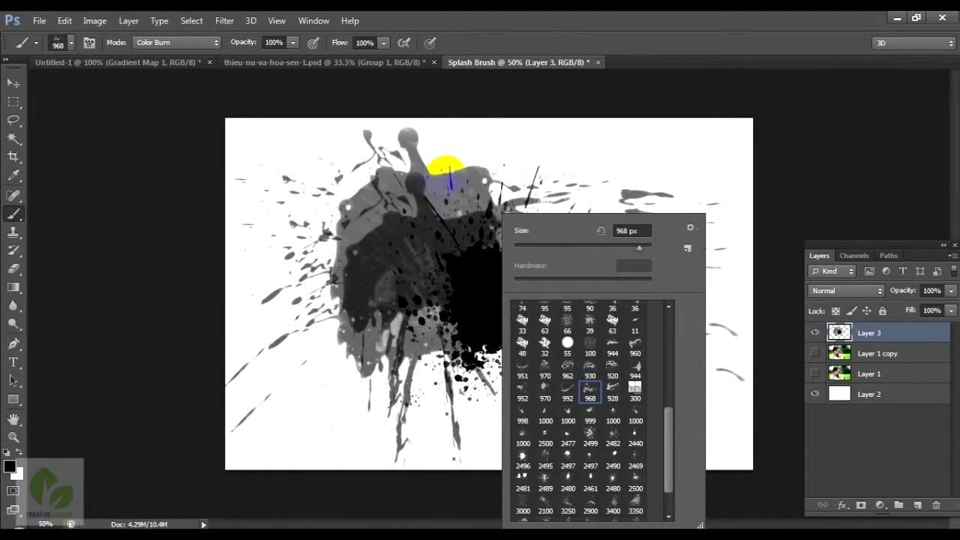
left_click(461, 225)
right_click(417, 231)
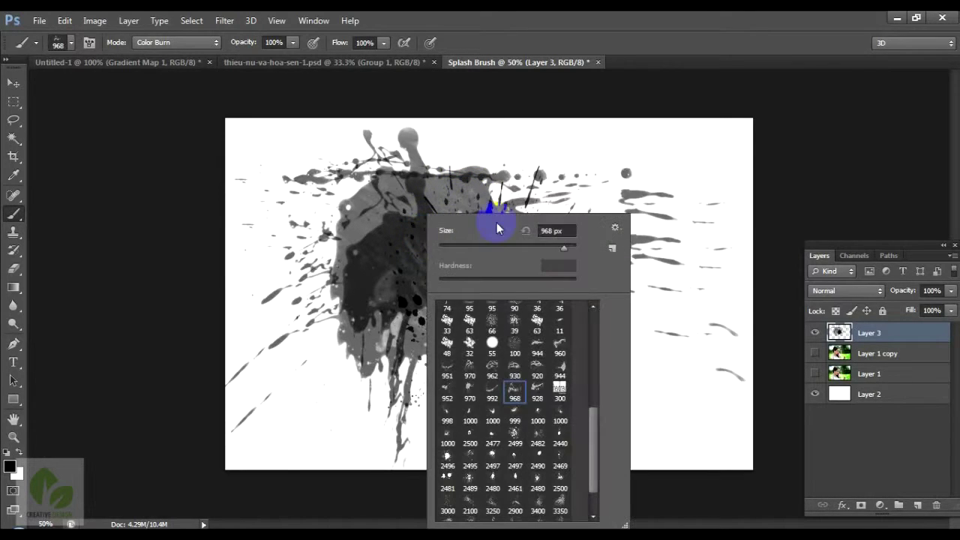
left_click(499, 420)
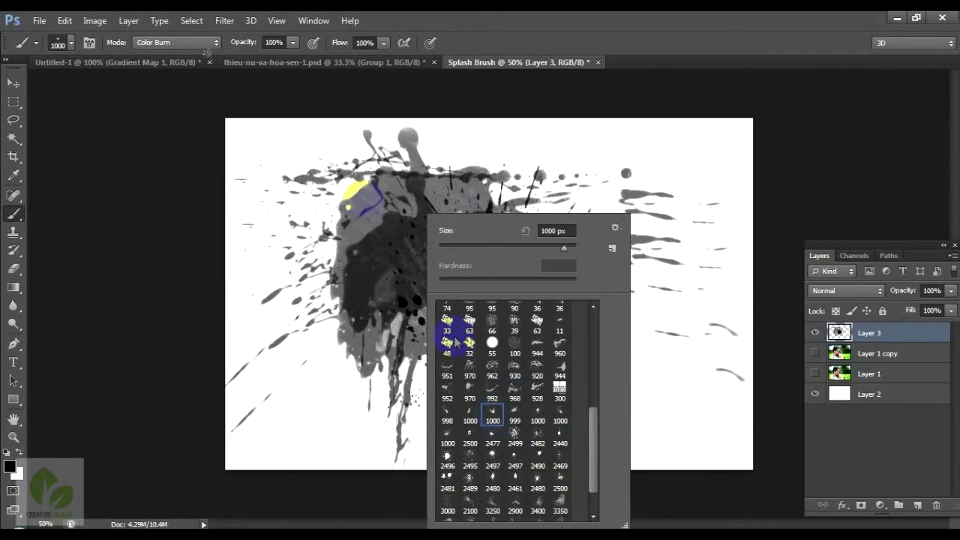
left_click(341, 277)
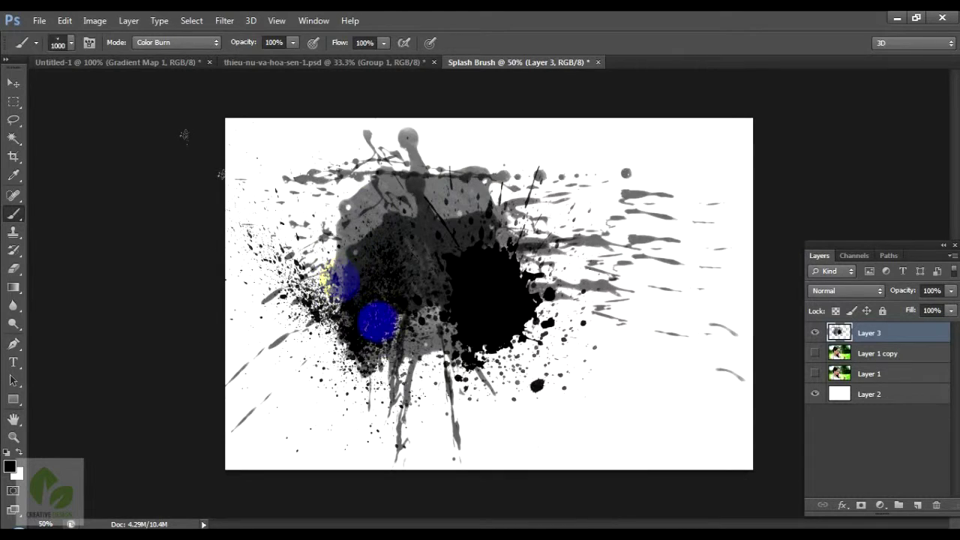
left_click(389, 320)
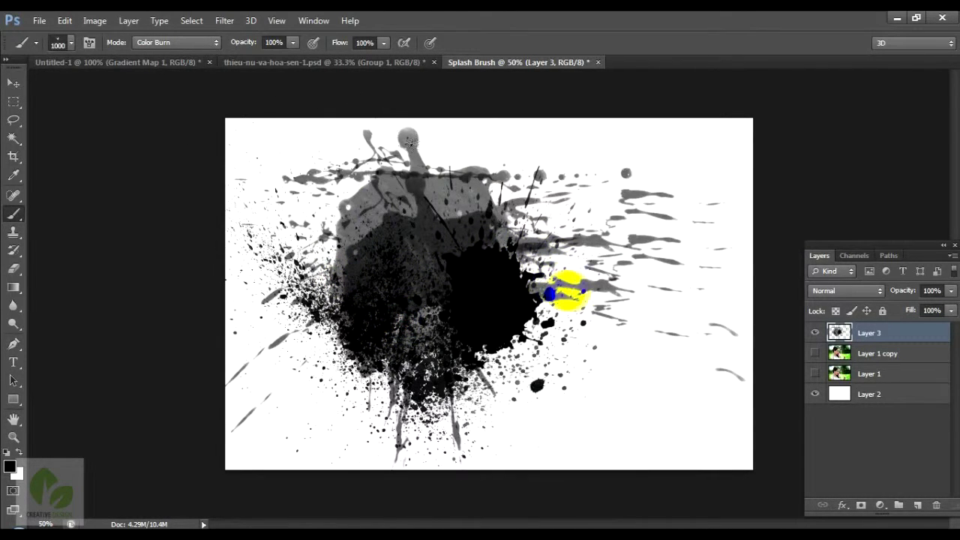
left_click(559, 300)
left_click(518, 327)
- Switch to the 2499 tip at 1057 px and stamp large splashes left and upper right
right_click(489, 242)
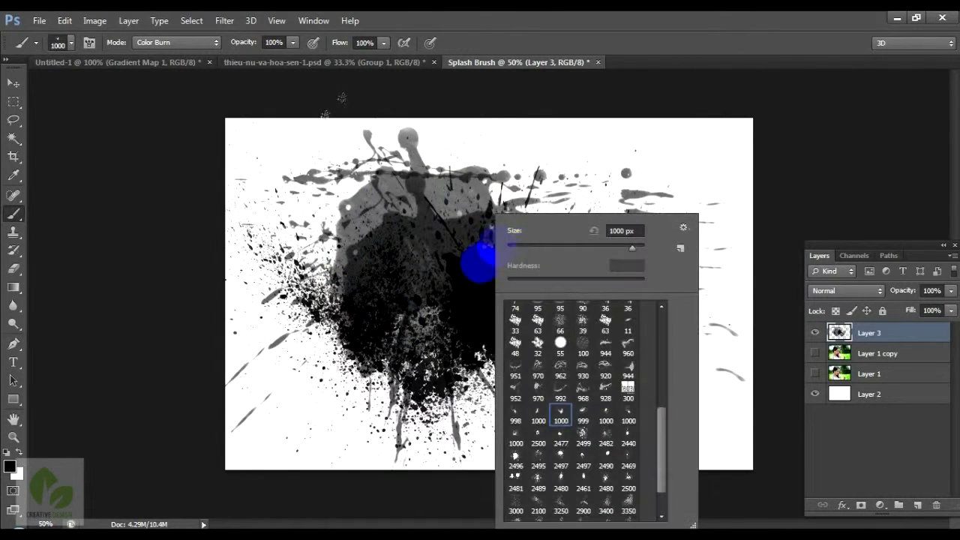
left_click(583, 439)
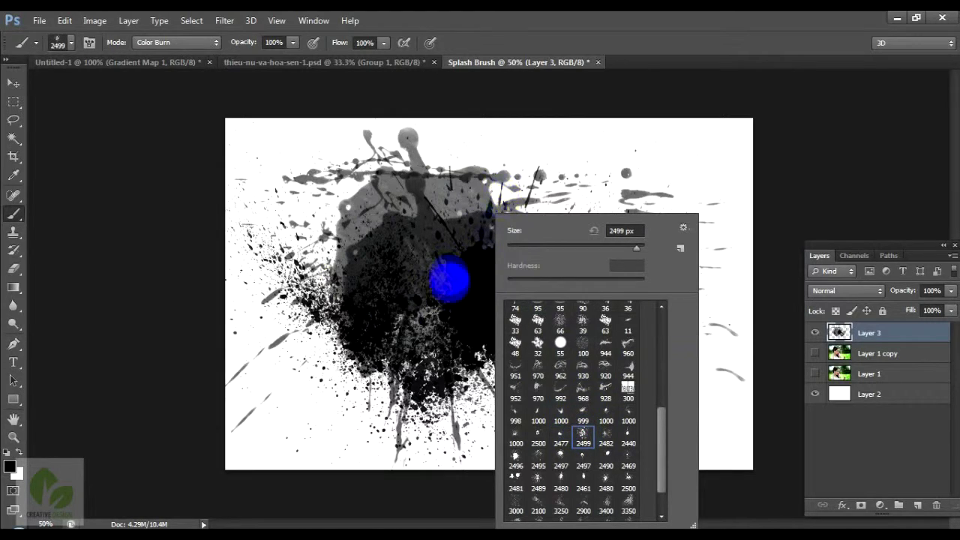
left_click(471, 278)
right_click(495, 225)
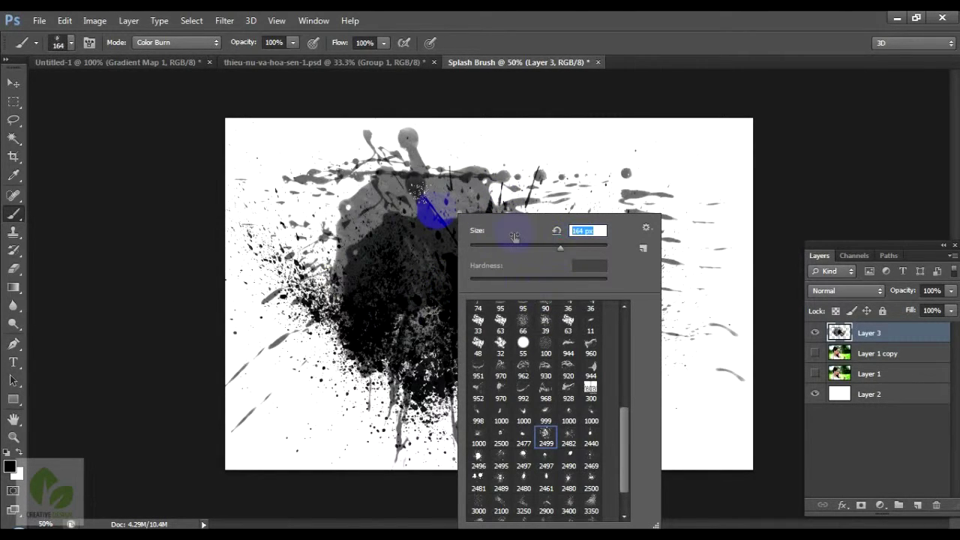
left_click(589, 248)
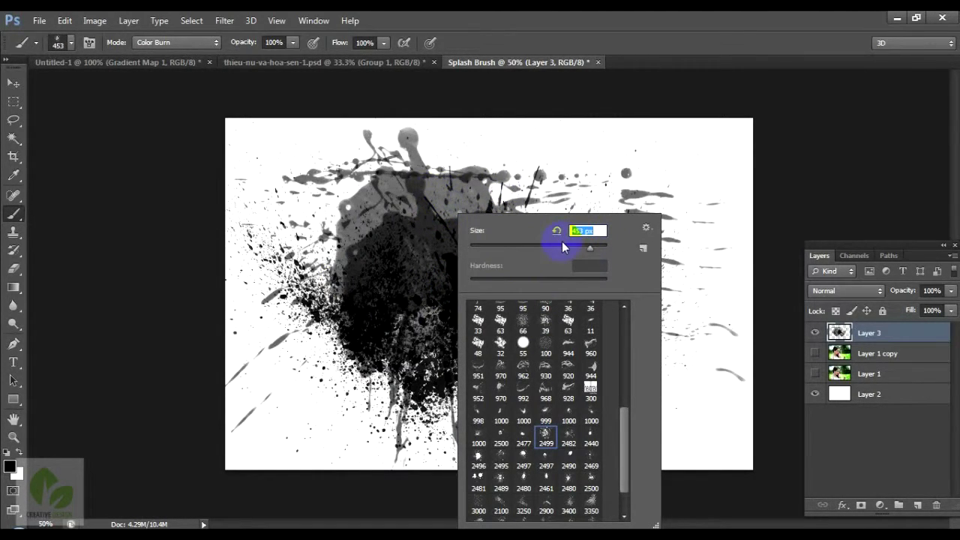
left_click_drag(598, 252, 596, 248)
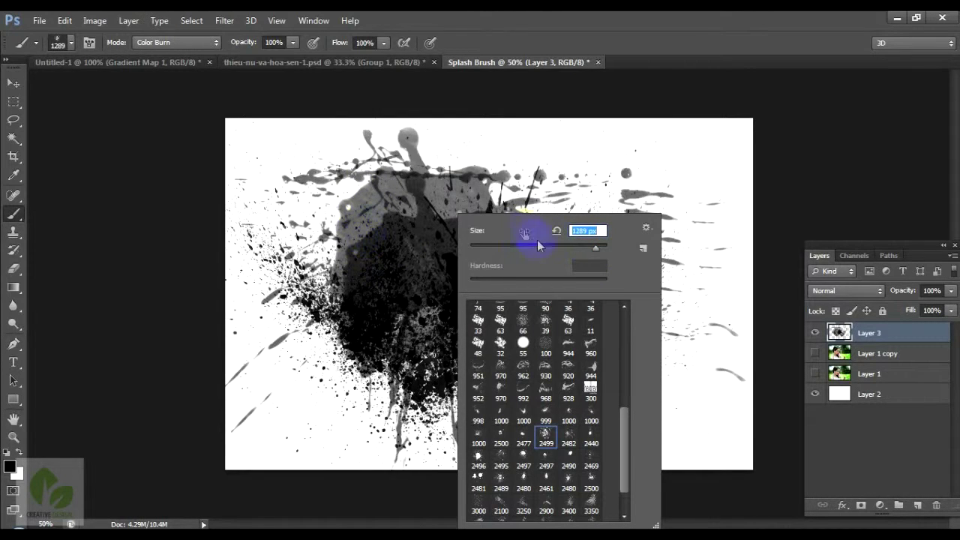
left_click_drag(596, 252, 594, 250)
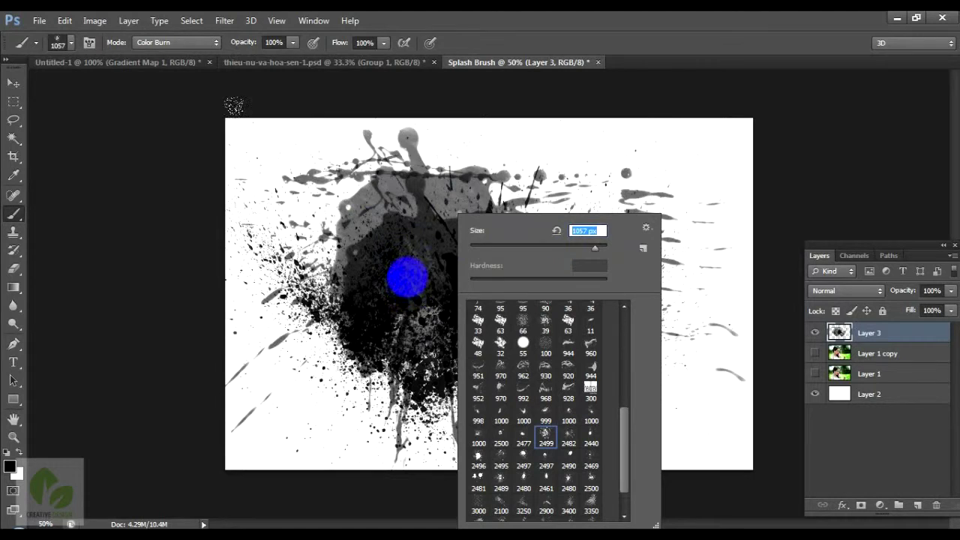
left_click(375, 251)
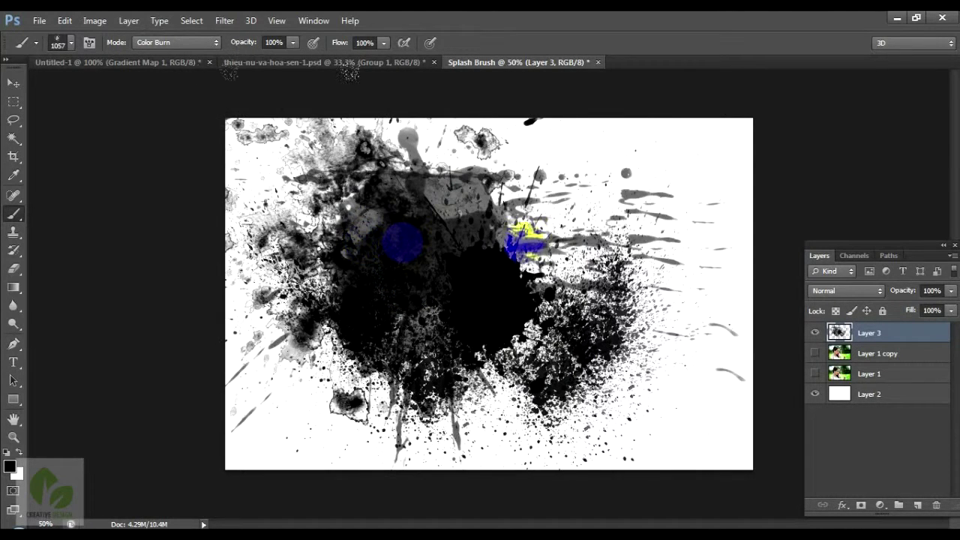
left_click(574, 229)
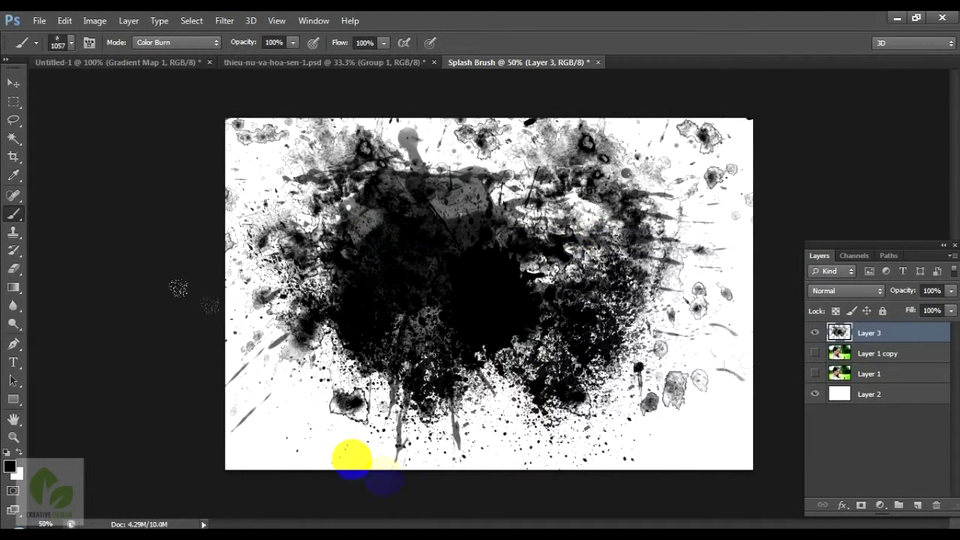
- Switch to the 2461 splash tip, resize it, and stamp splashes at top, upper left and bottom
right_click(480, 253)
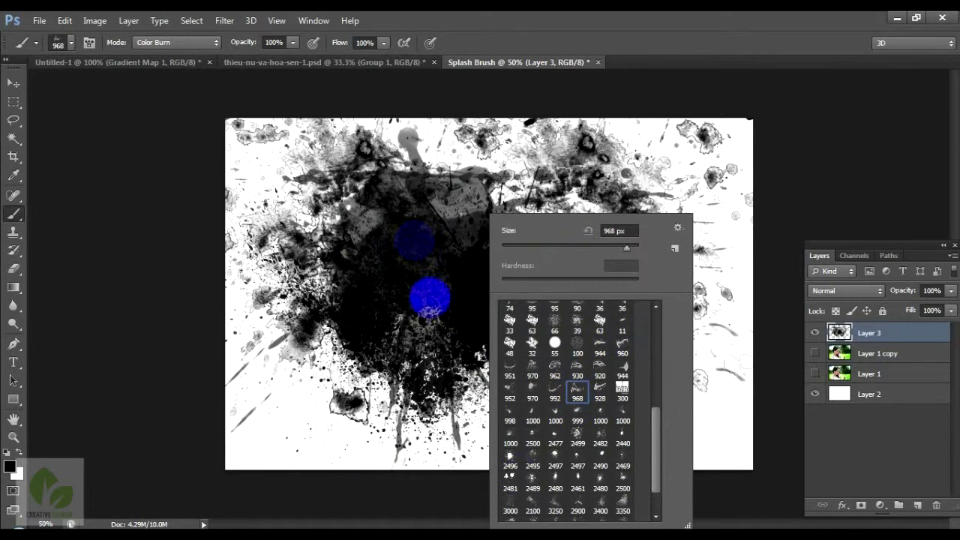
left_click(554, 455)
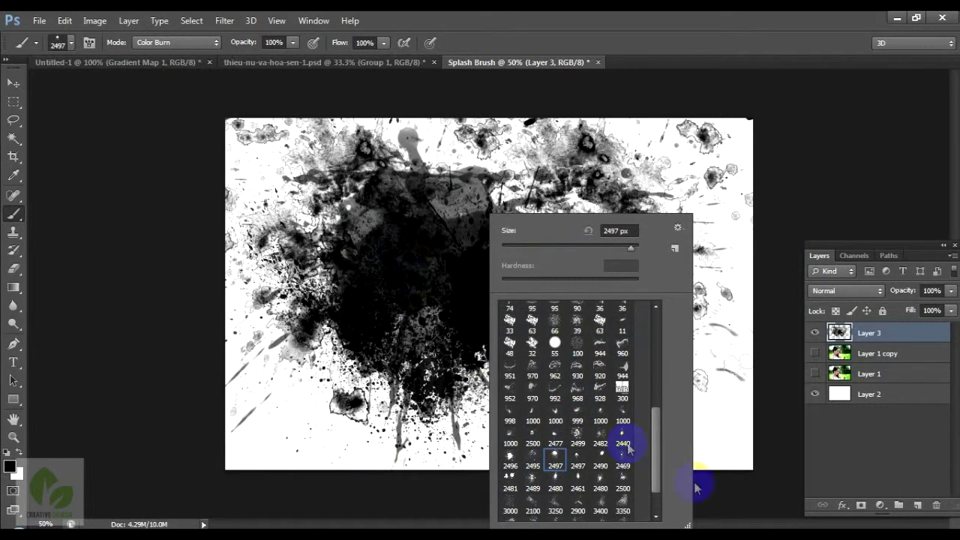
left_click(582, 480)
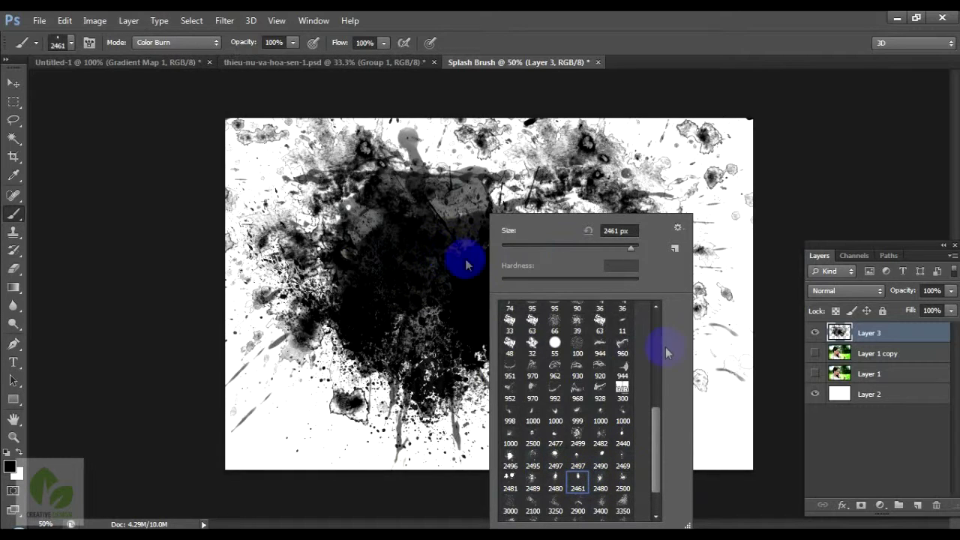
left_click(564, 249)
left_click_drag(564, 250, 621, 250)
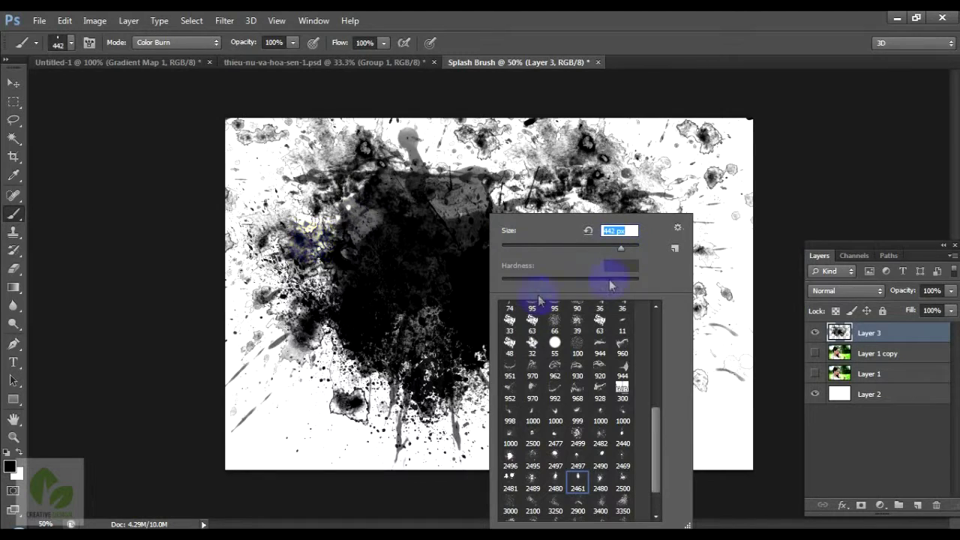
left_click(439, 220)
left_click_drag(487, 433, 525, 279)
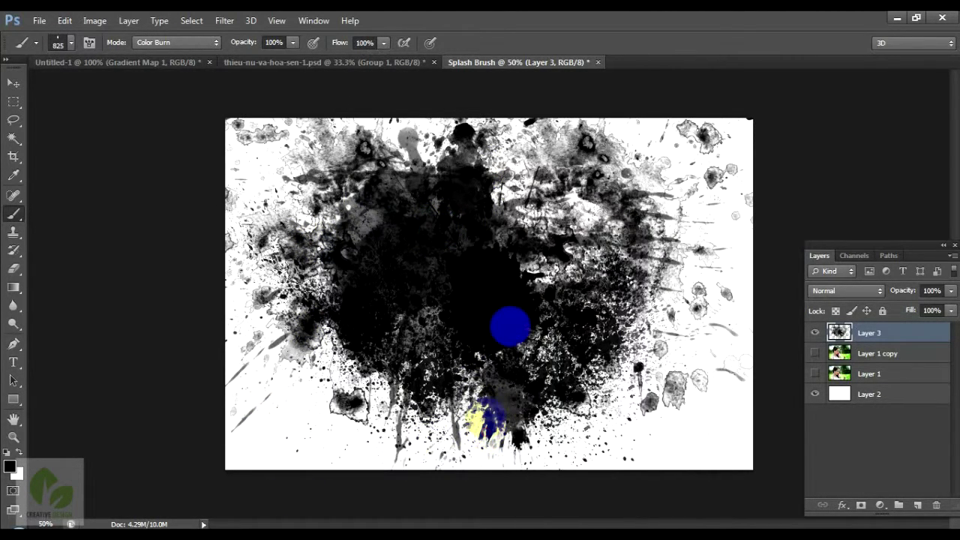
left_click(285, 258)
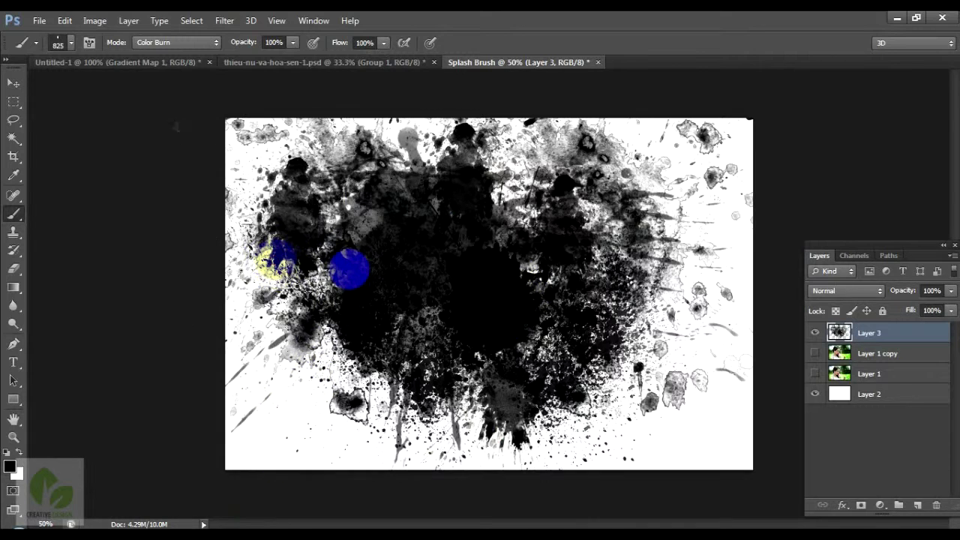
left_click(456, 480)
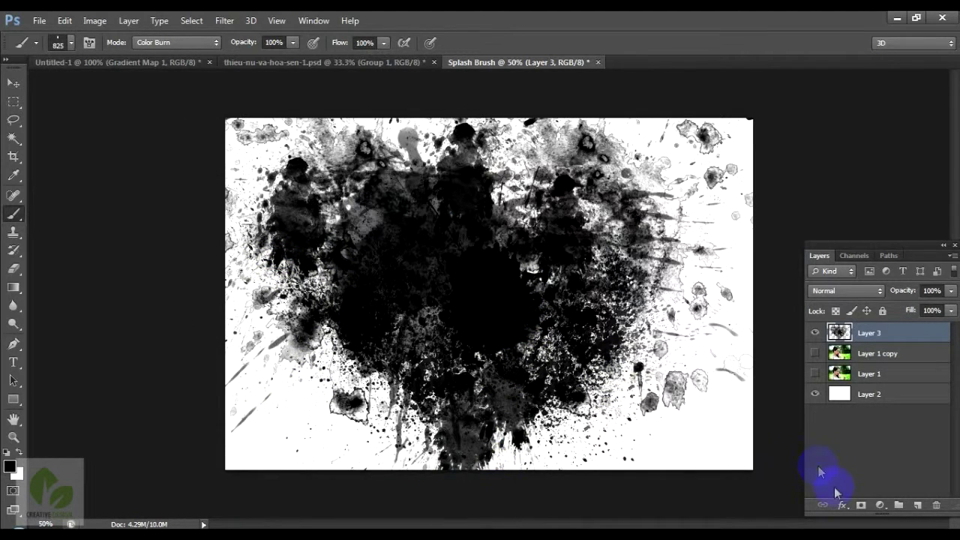
left_click(507, 255)
- Darken the upper centre and sides with more 2461 splash stamps
left_click(507, 210)
left_click(514, 313)
left_click(516, 379)
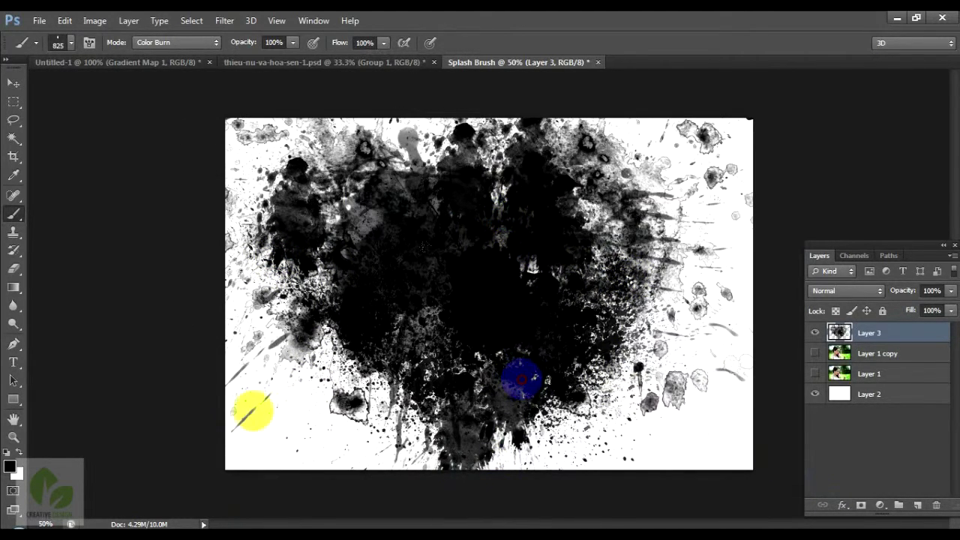
left_click(509, 217)
left_click(491, 347)
left_click(560, 321)
left_click(397, 349)
- Switch to the 3400 tip at 1057 px and scatter large splashes across centre, upper left and right
right_click(452, 332)
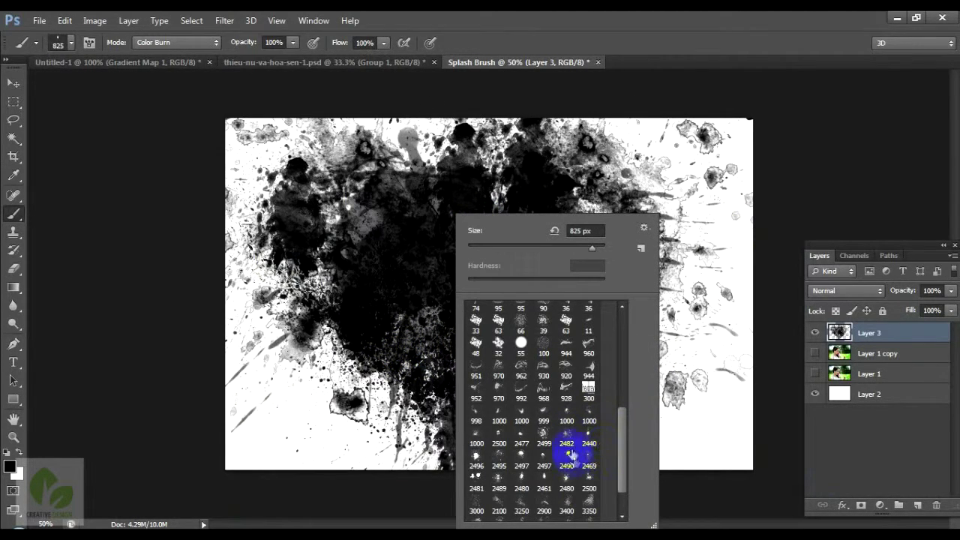
left_click(568, 504)
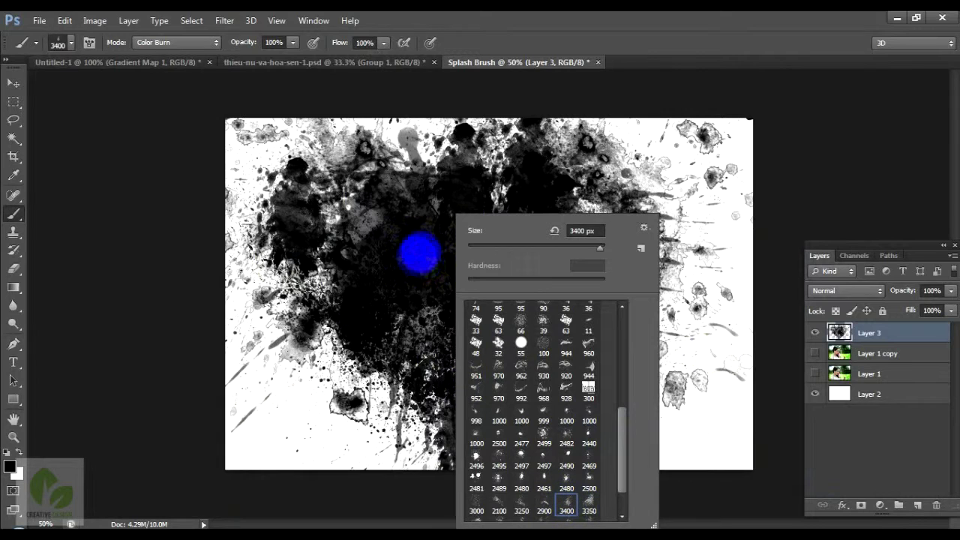
left_click(586, 250)
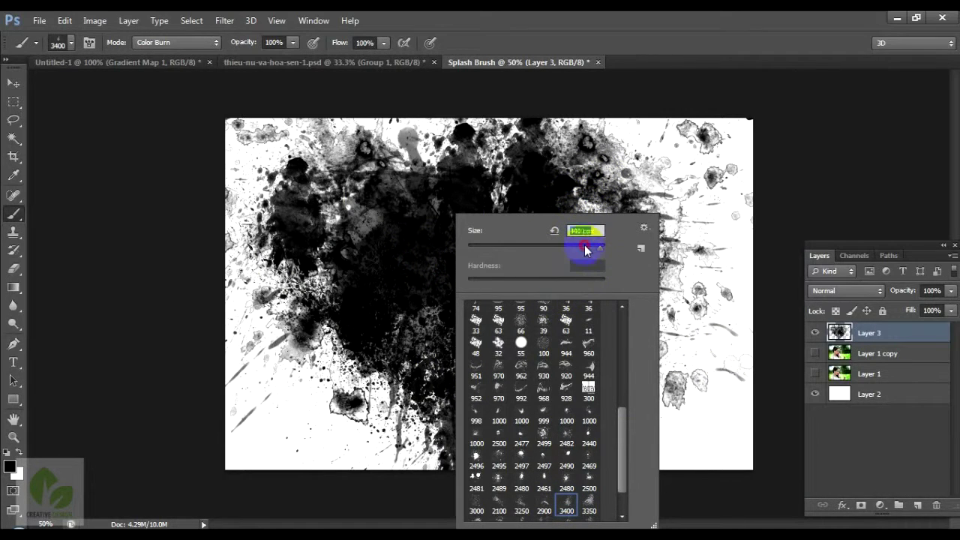
left_click_drag(587, 250, 586, 250)
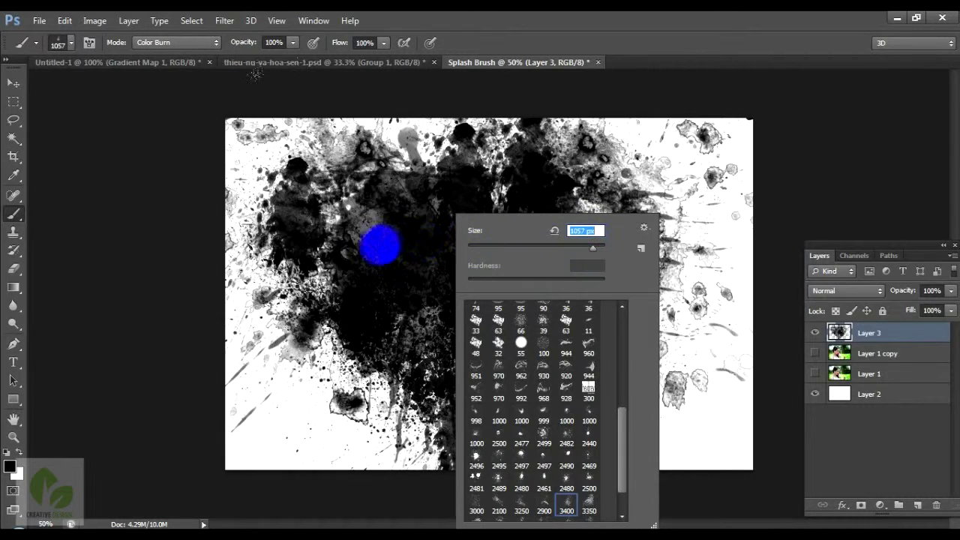
left_click_drag(381, 244, 311, 321)
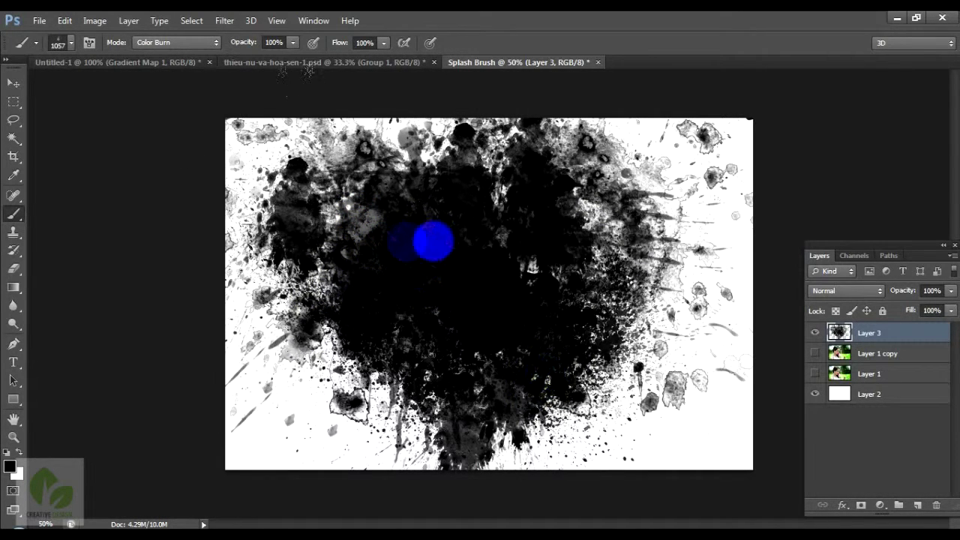
left_click(241, 171)
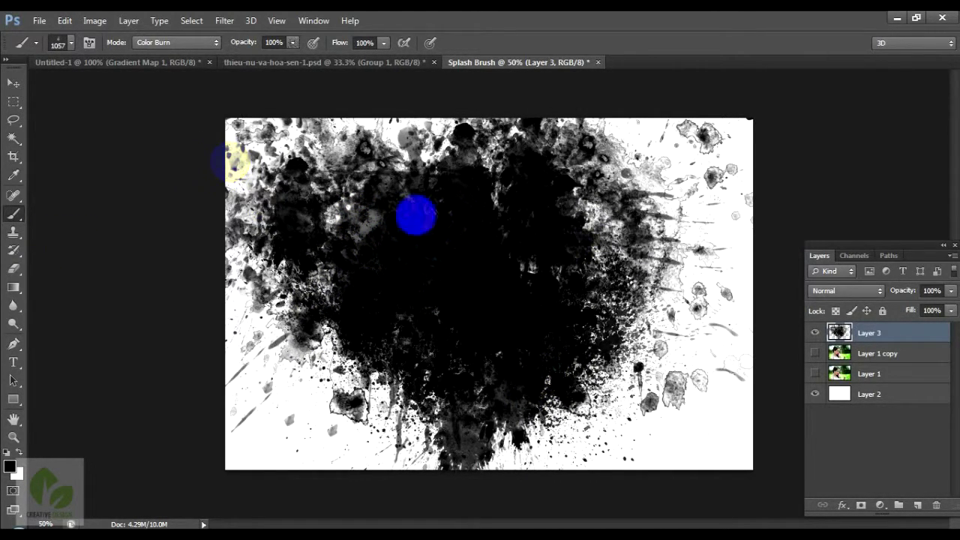
left_click(612, 248)
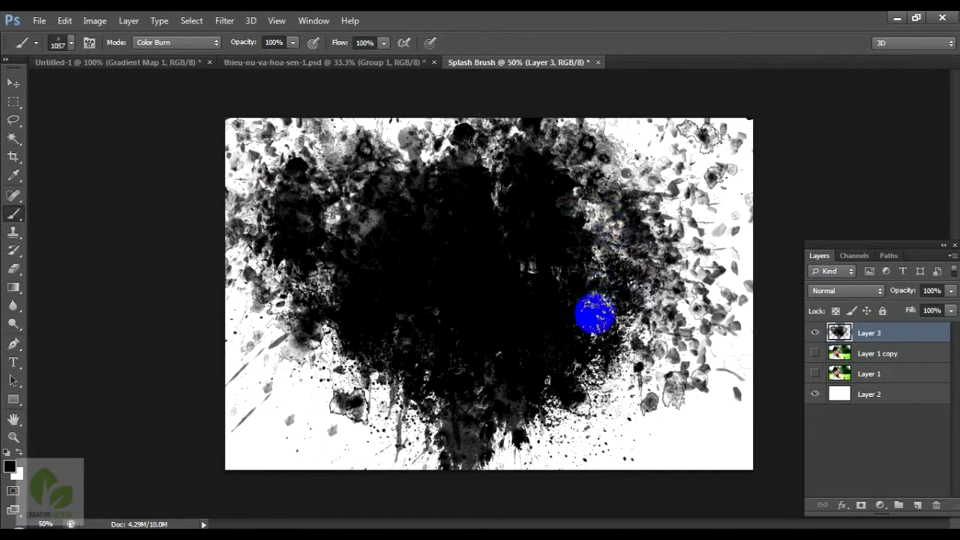
left_click(571, 279)
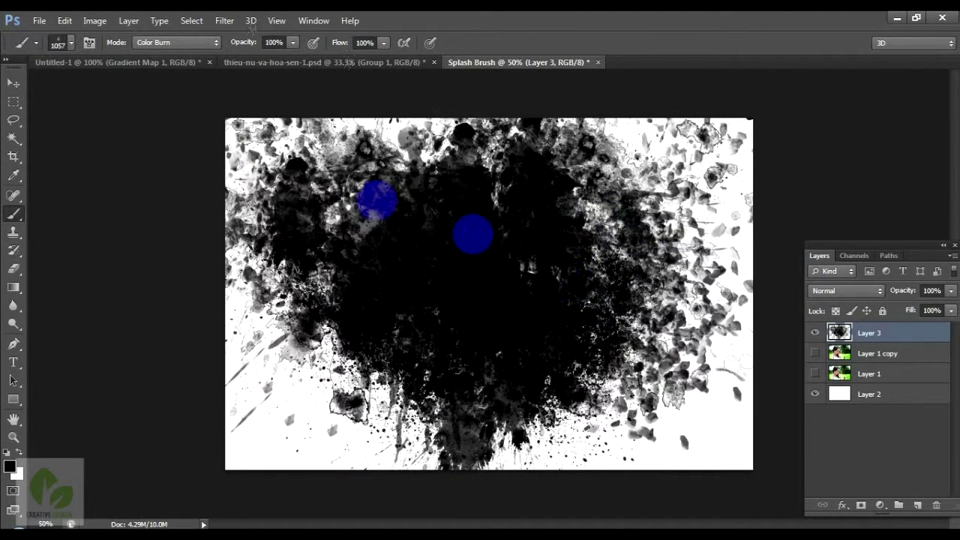
- Rename Layer 3 to 'splash brush'
left_click(877, 357)
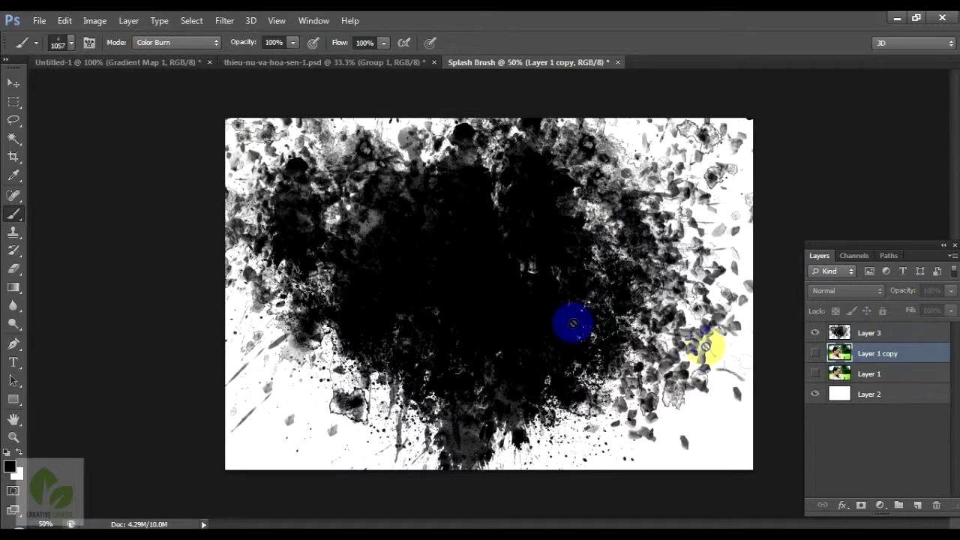
left_click(866, 334)
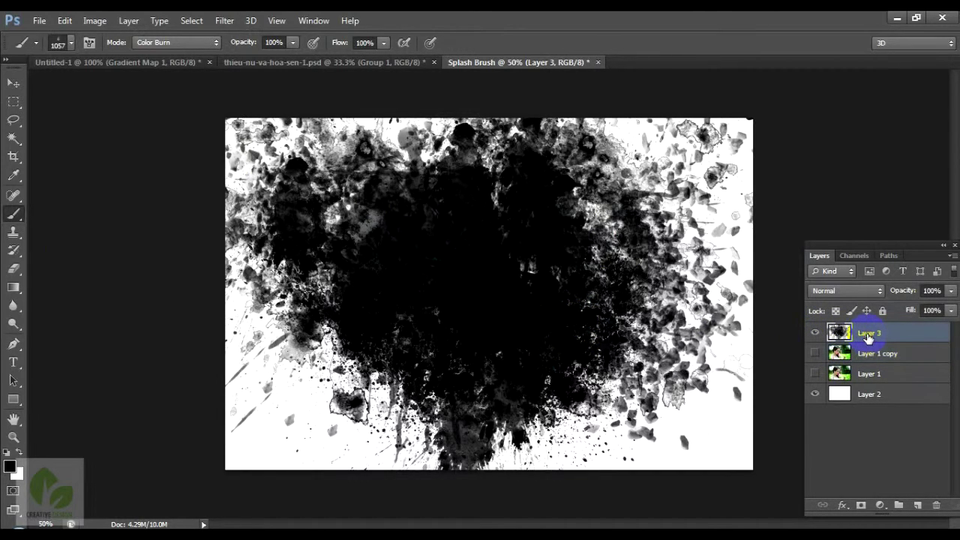
double_click(869, 334)
type("h")
key("Return")
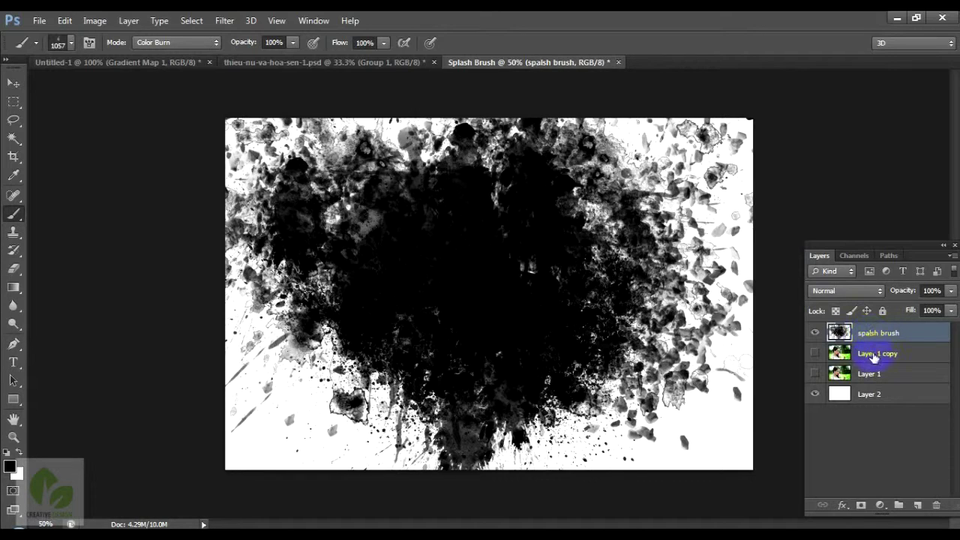
- Move Layer 1 copy above, show it, rename it 'girl beauti and flower', and clip it to splash brush
left_click(874, 356)
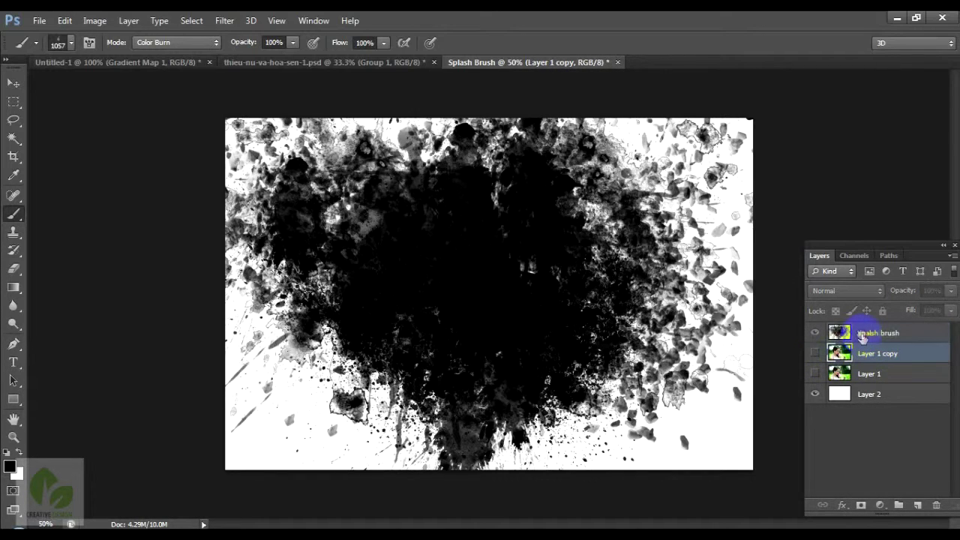
left_click_drag(866, 356, 876, 333)
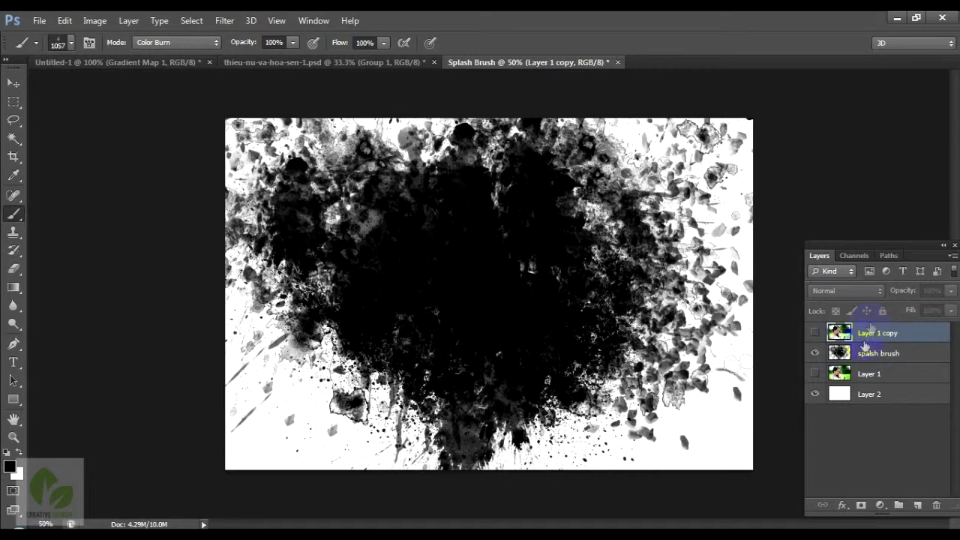
left_click(816, 333)
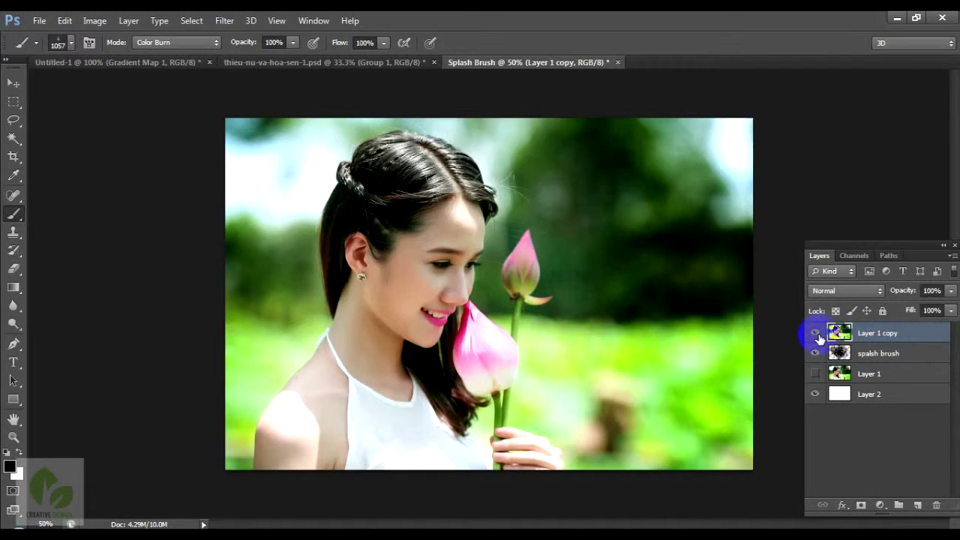
double_click(876, 333)
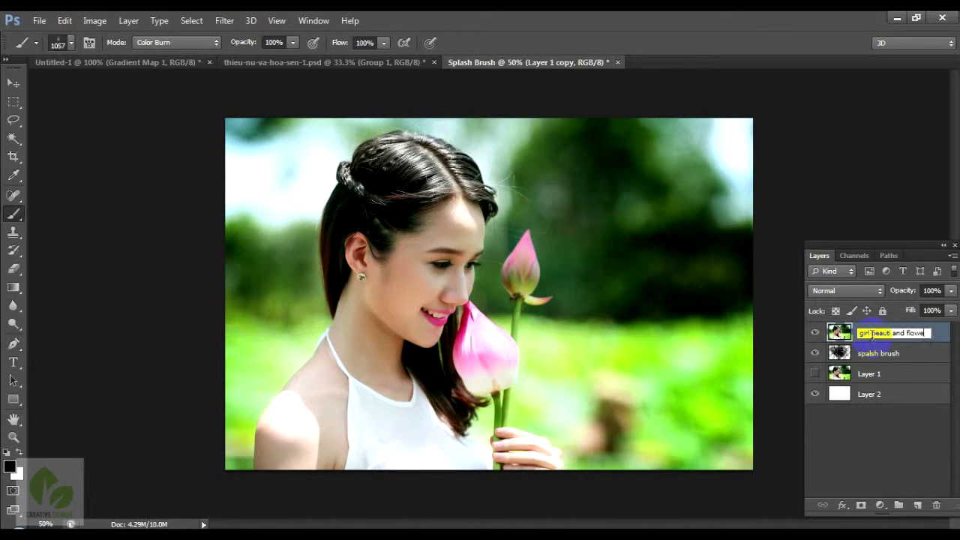
type("r")
key("Return")
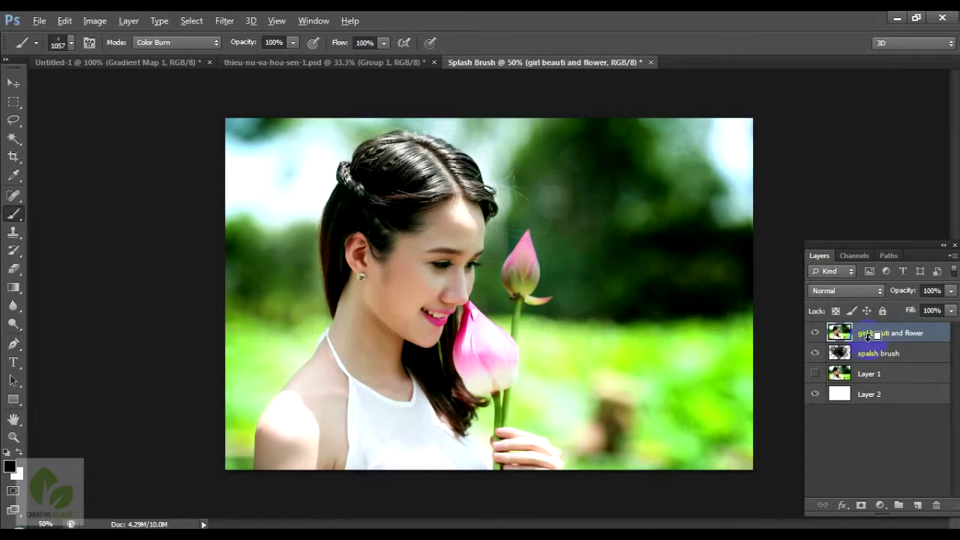
left_click(867, 342, "alt")
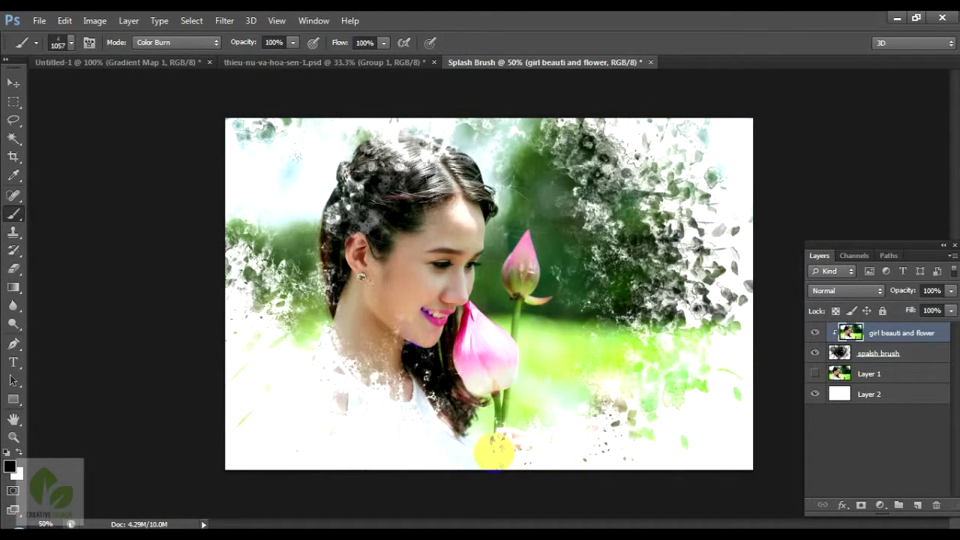
key("v")
left_click(816, 333)
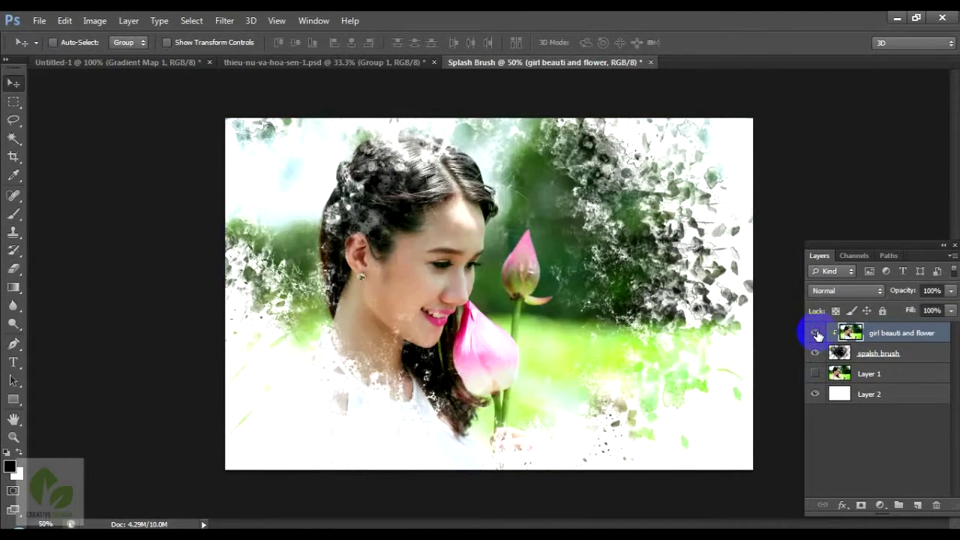
- Group 'girl beauti and flower' and 'splash brush' into 'Effect-photo' and expand the group
left_click(815, 333)
left_click(815, 333)
left_click(919, 355)
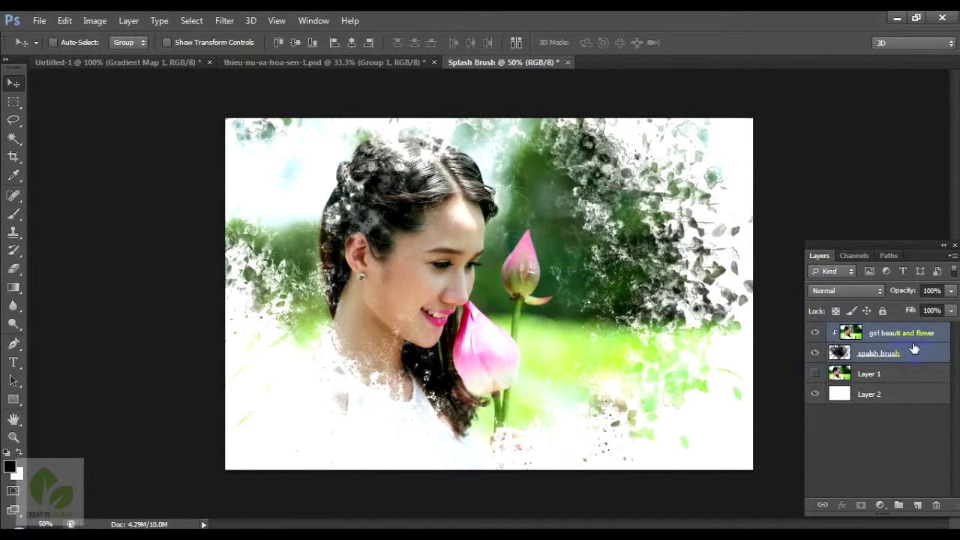
left_click_drag(913, 347, 898, 504)
double_click(868, 330)
type("Effect-photo")
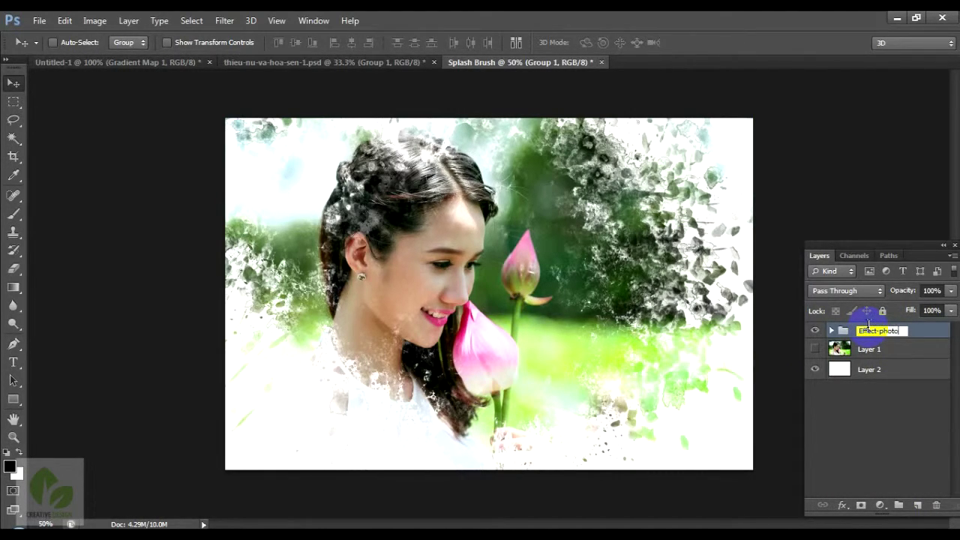
key("Return")
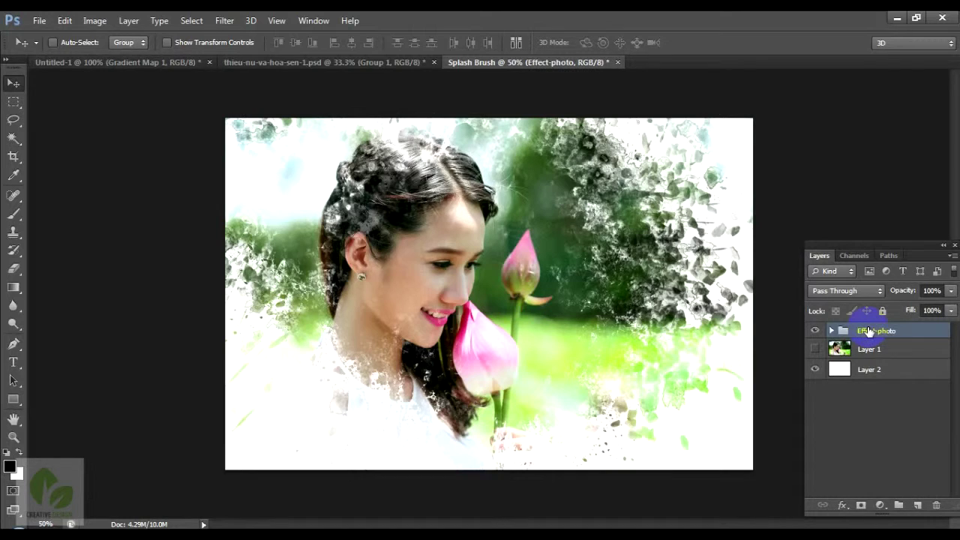
left_click(832, 330)
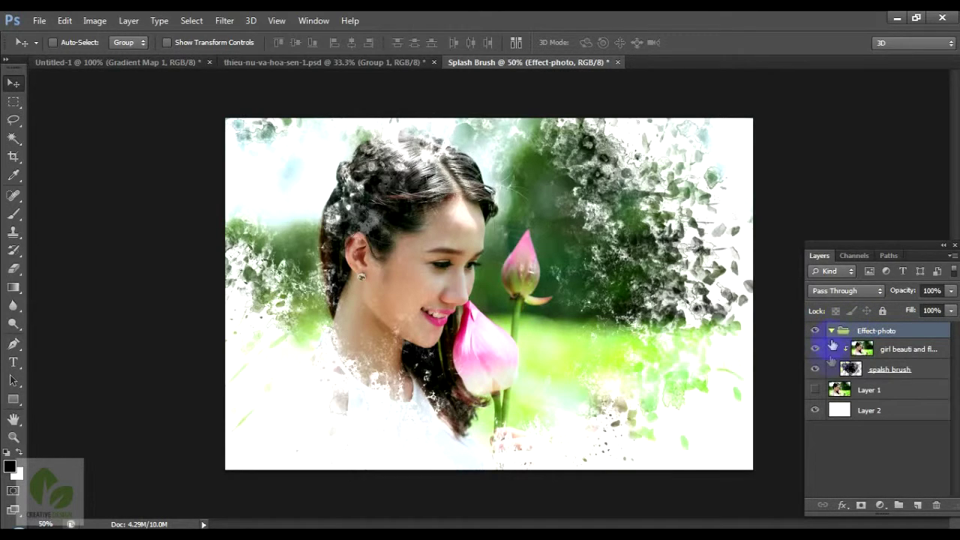
left_click(892, 349)
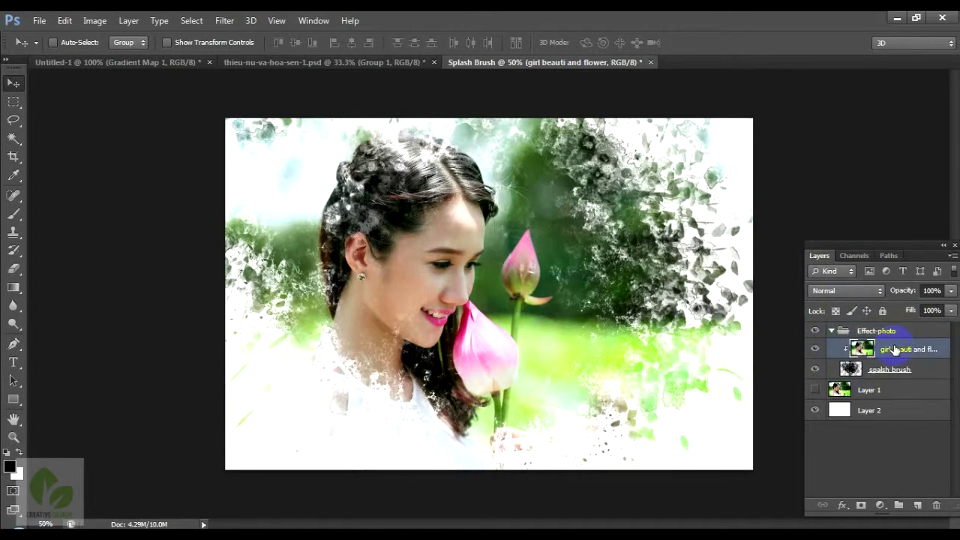
left_click(900, 369)
left_click(904, 349)
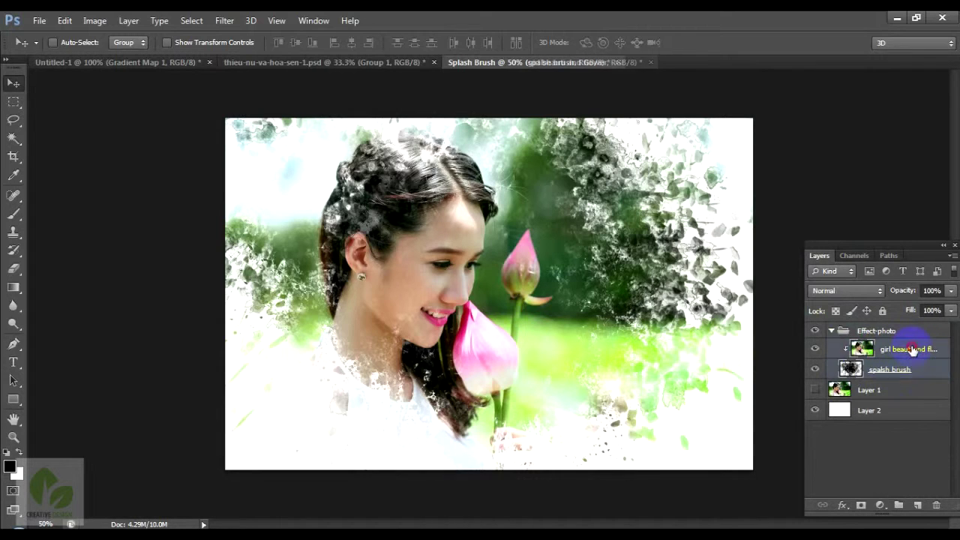
- Add a Gradient Map adjustment layer, try pink presets, and blend it in Soft Light
left_click(881, 504)
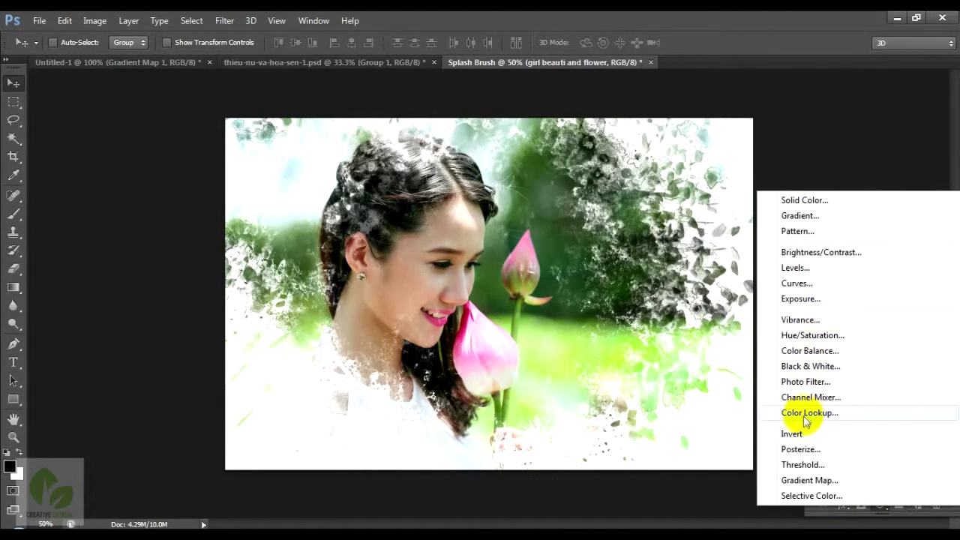
left_click(796, 484)
left_click(314, 191)
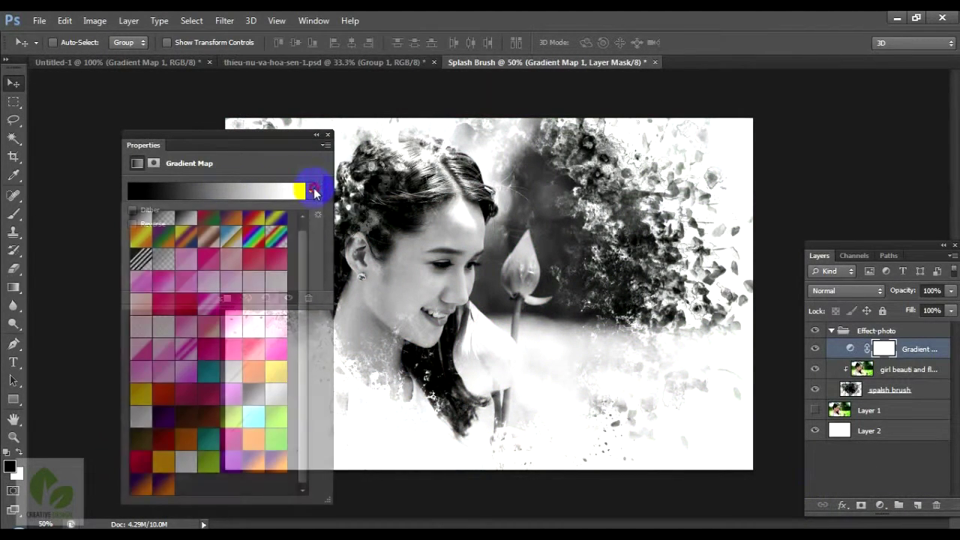
left_click(209, 302)
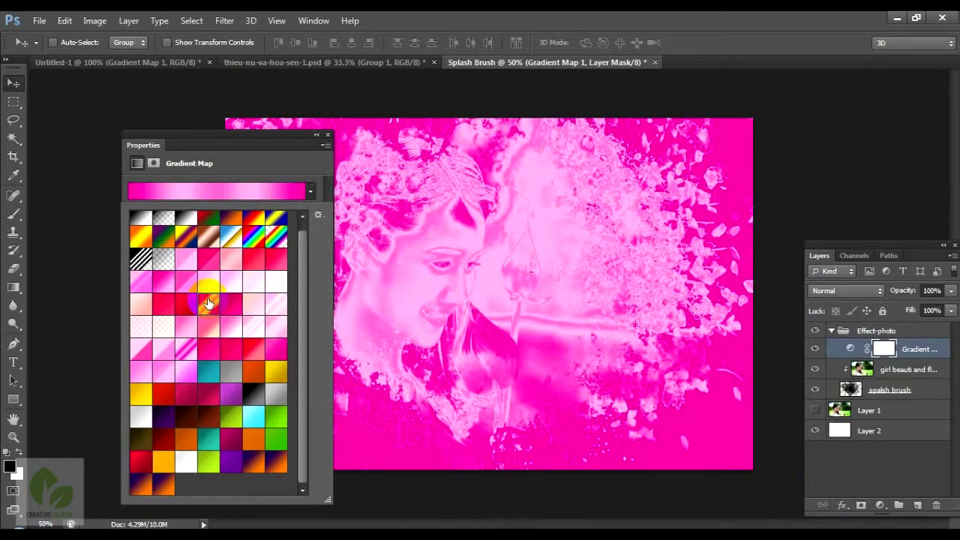
left_click(237, 308)
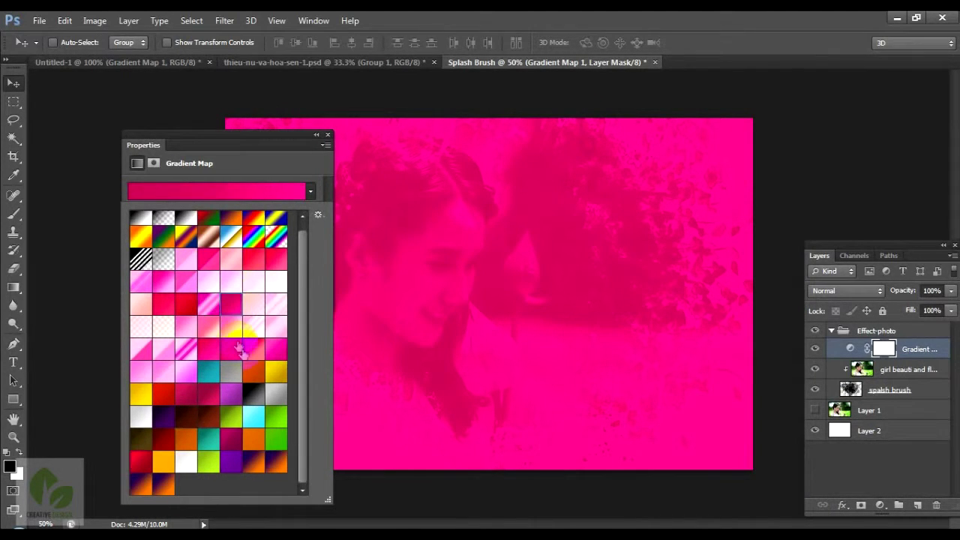
left_click(276, 351)
left_click(862, 290)
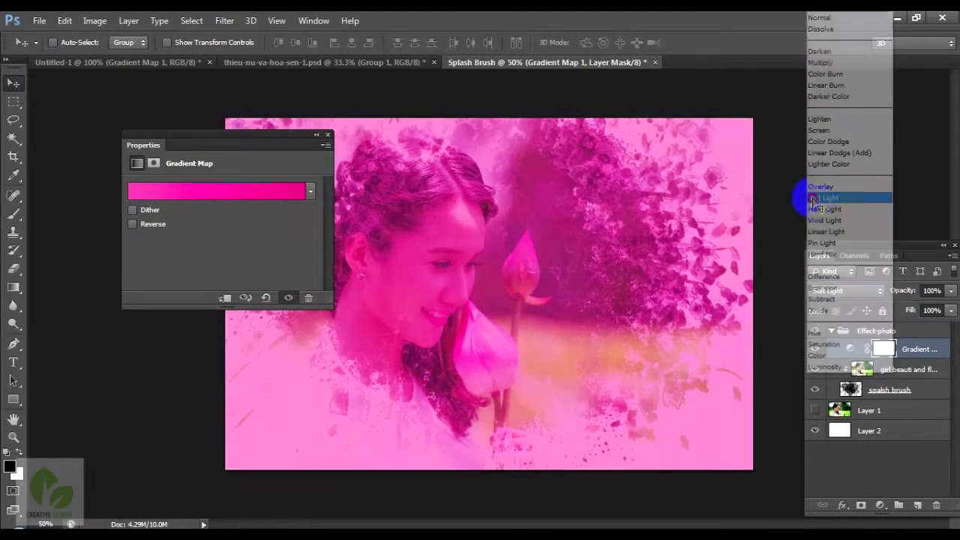
left_click(821, 197)
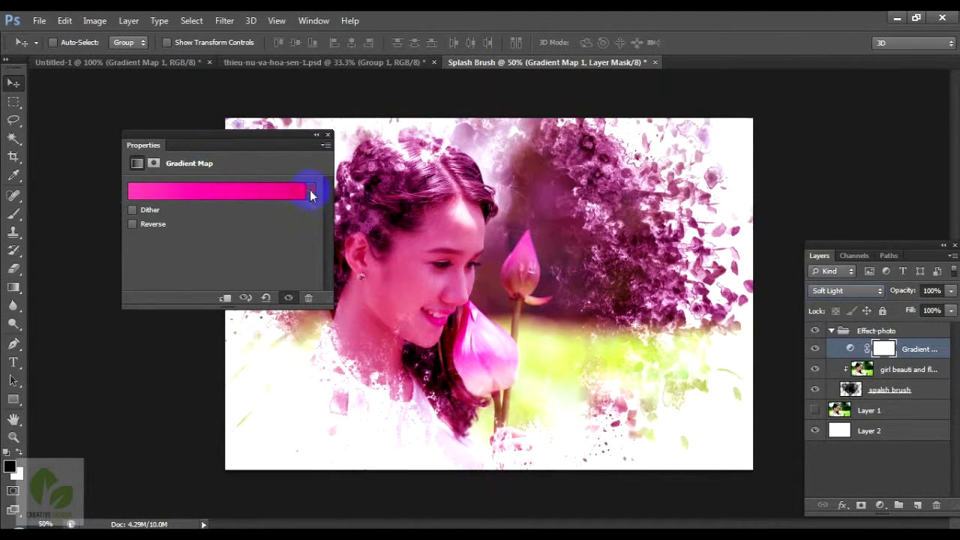
- Switch the gradient map to a teal preset and set its fill to 56%
left_click(310, 192)
left_click(273, 413)
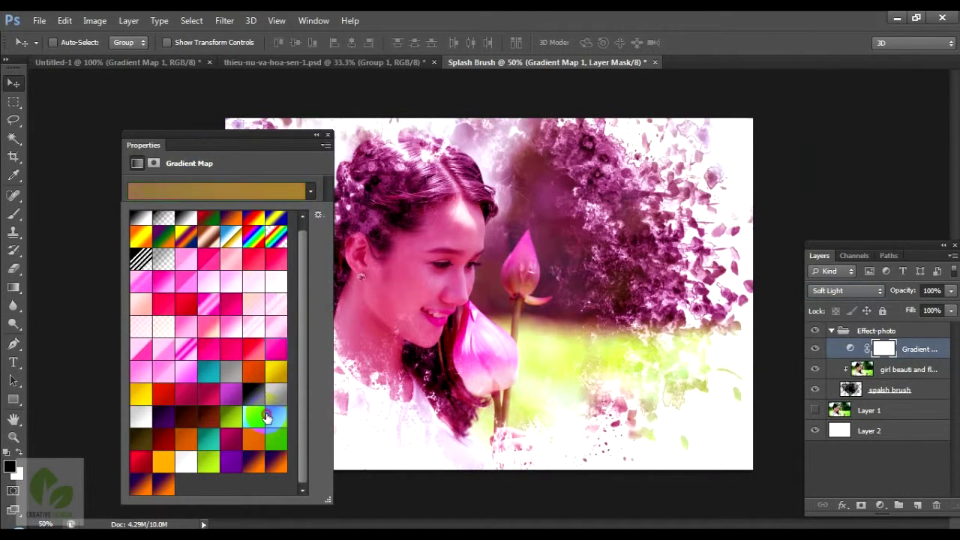
left_click(279, 373)
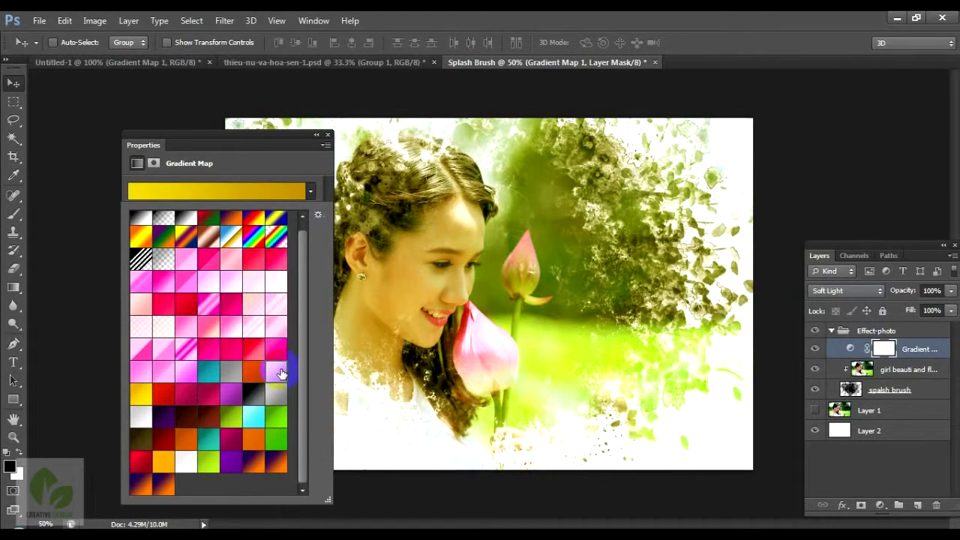
left_click(231, 441)
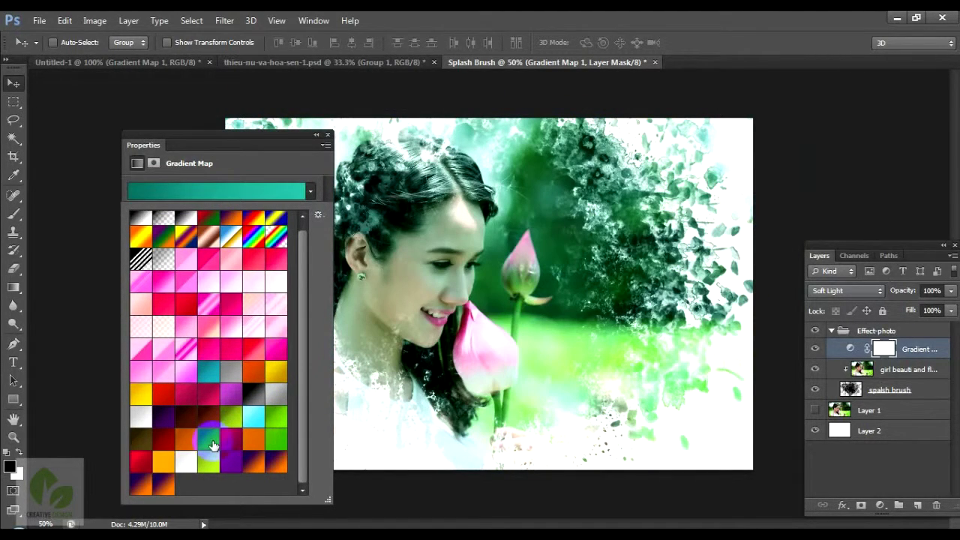
double_click(212, 444)
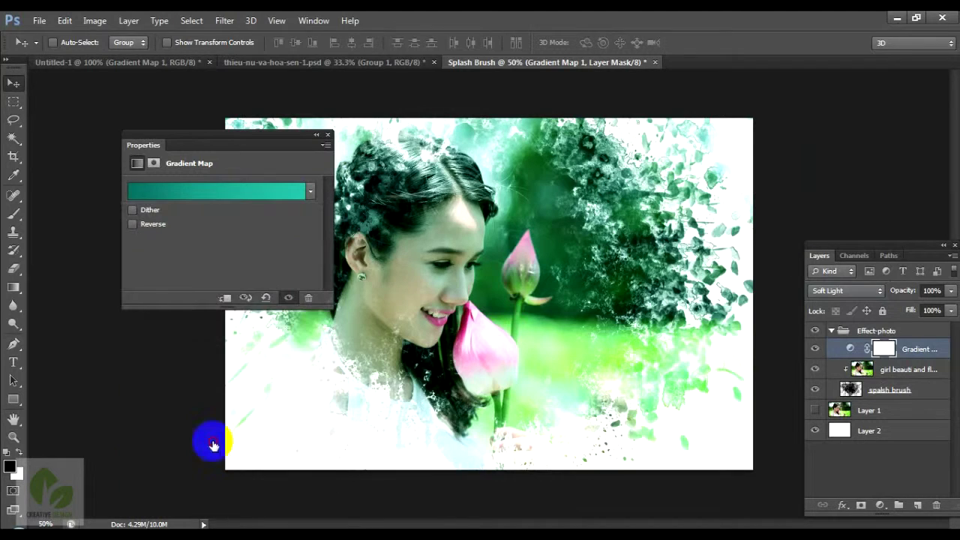
left_click(950, 311)
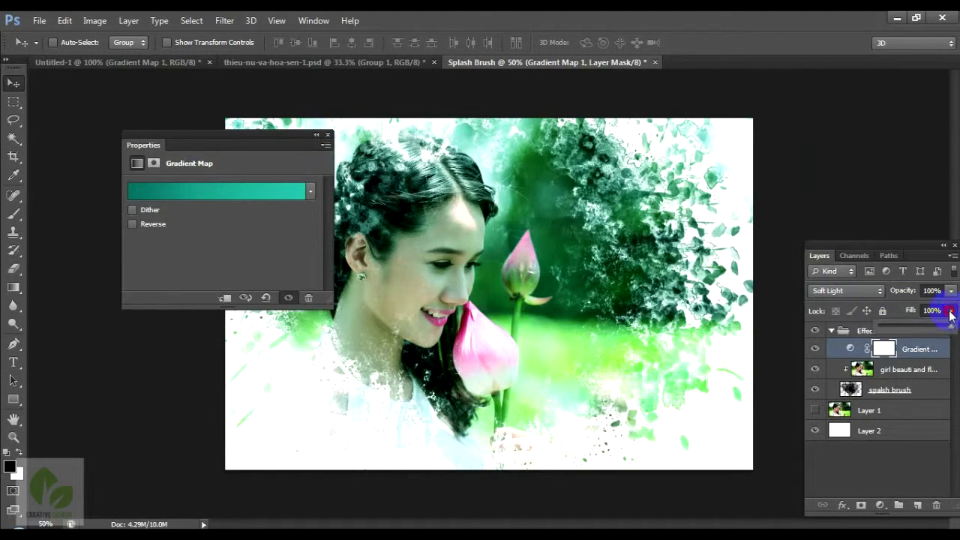
left_click(922, 353)
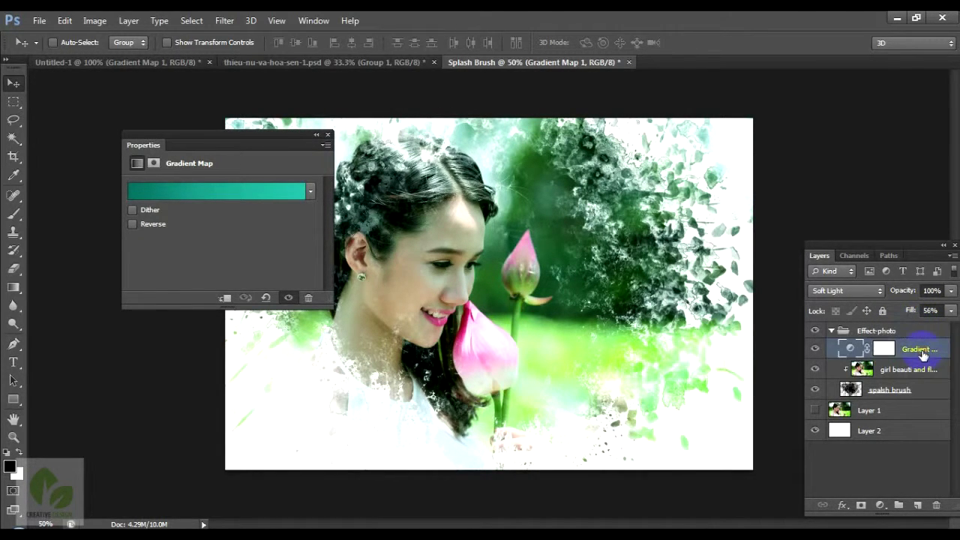
- Add a second Gradient Map with a violet-orange preset blended in Screen mode
left_click(877, 507)
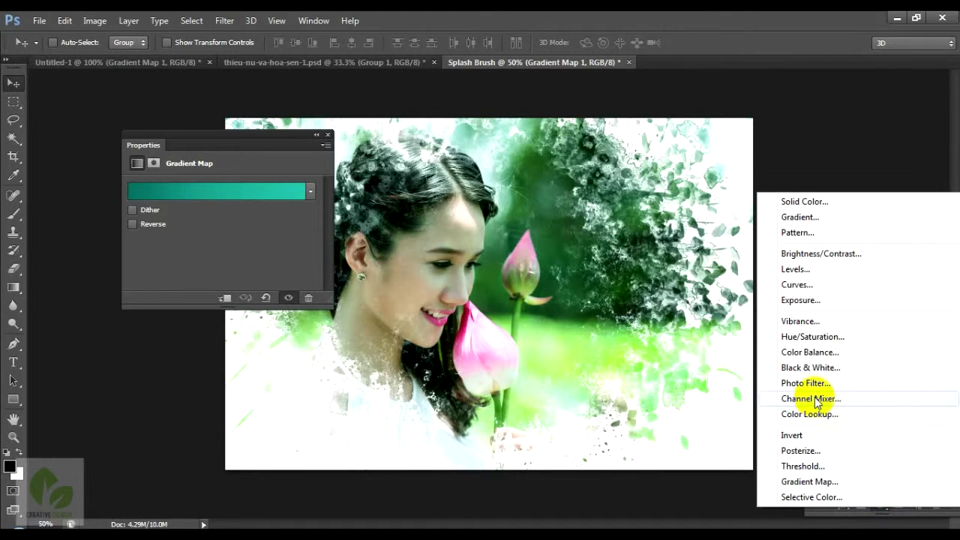
left_click(795, 481)
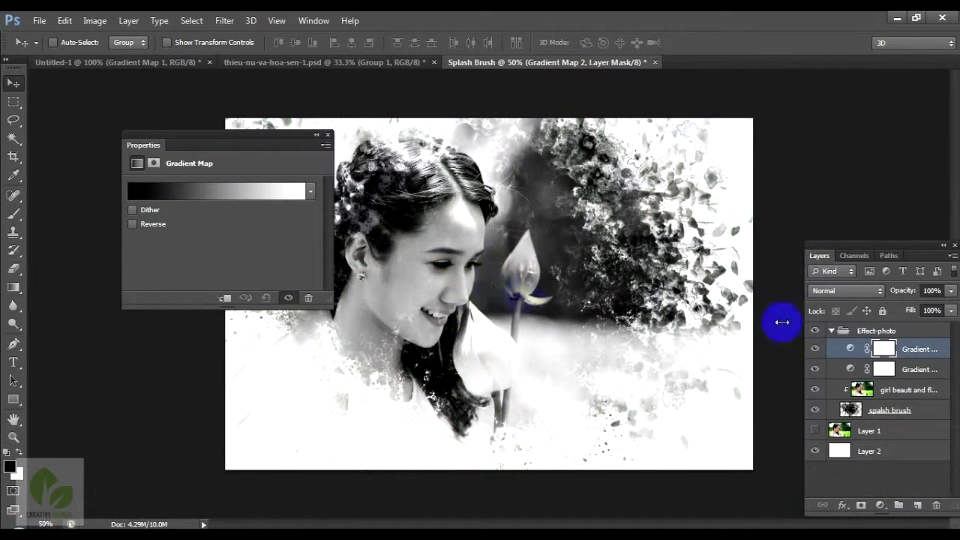
left_click(310, 191)
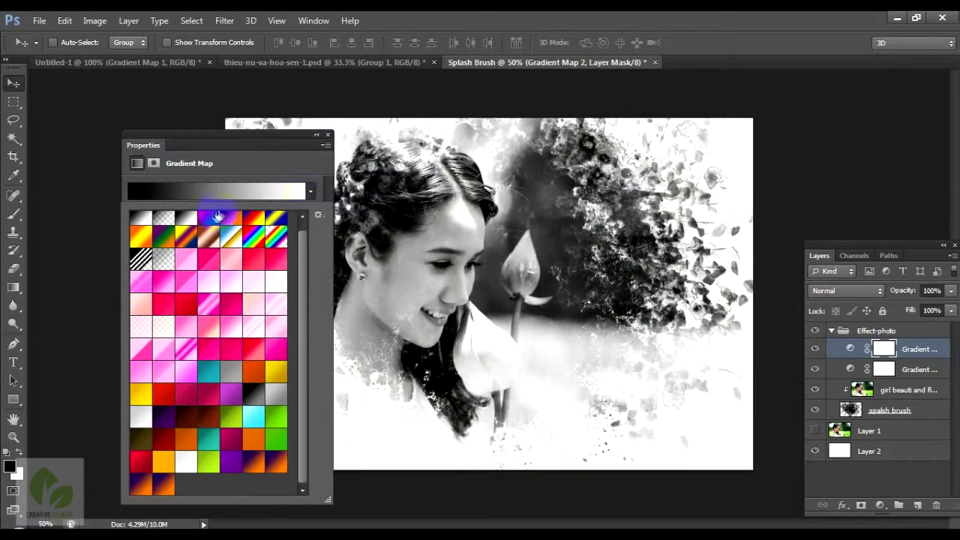
left_click(213, 222)
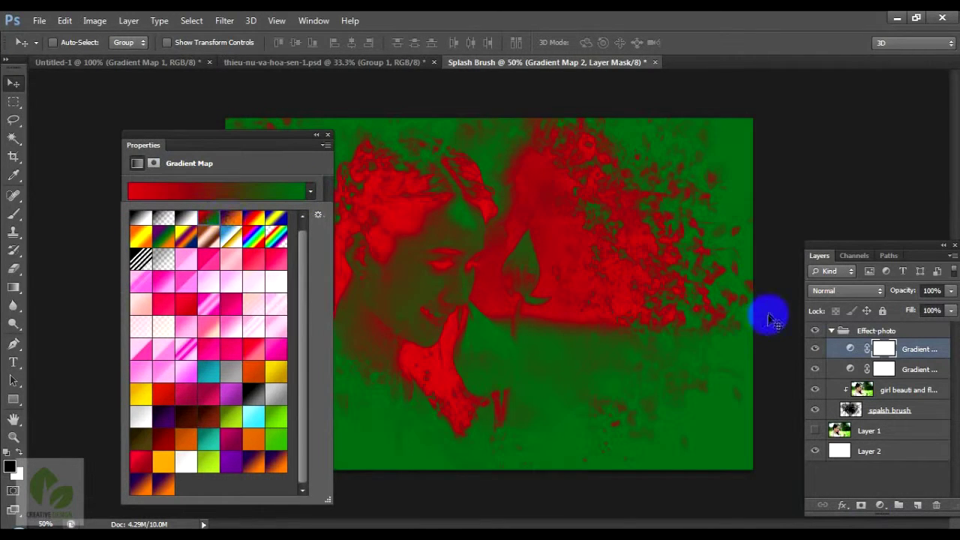
left_click(229, 220)
left_click(815, 349)
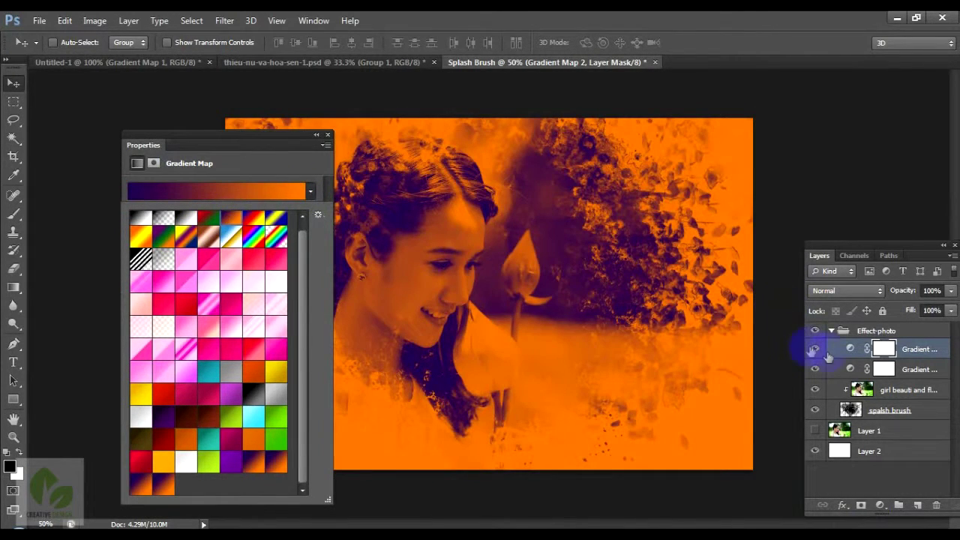
left_click(844, 291)
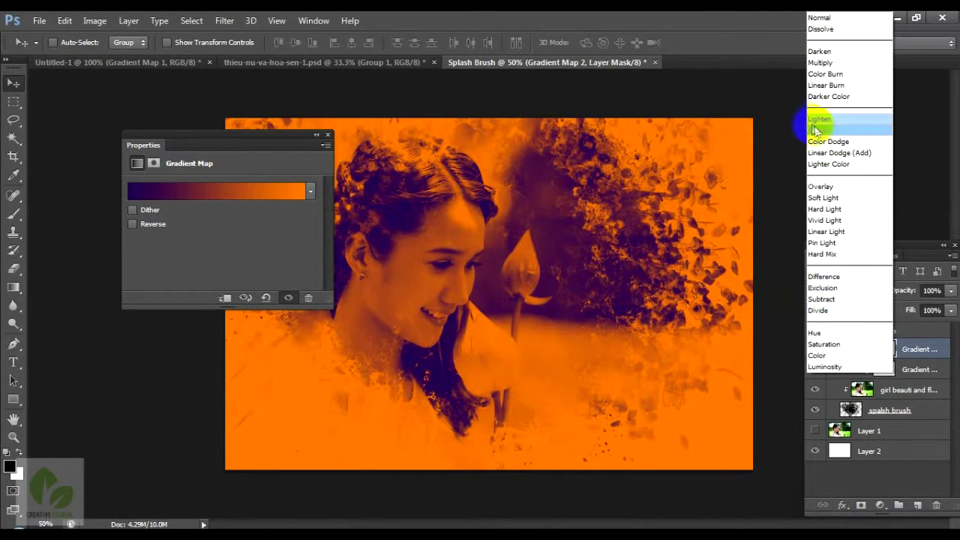
left_click(817, 132)
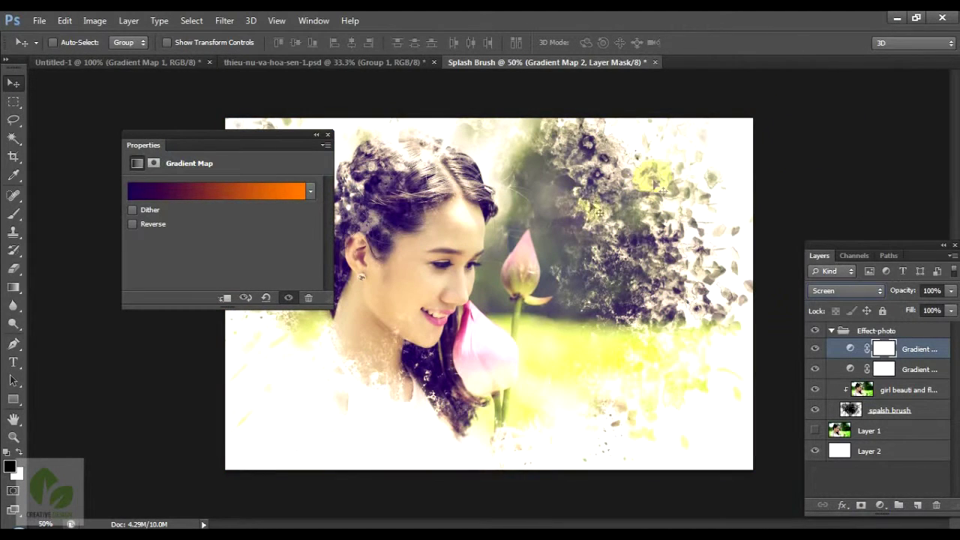
left_click(328, 135)
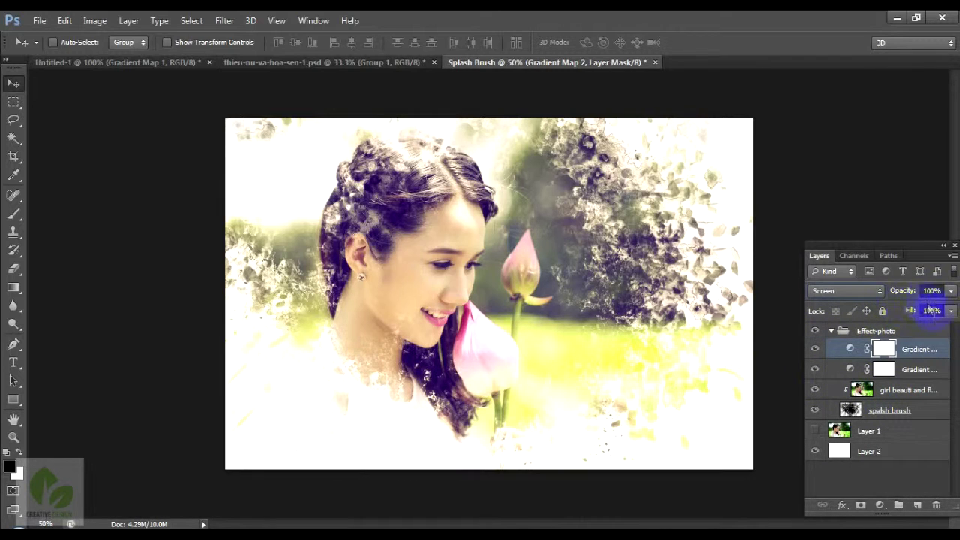
- Lower the top gradient map to 46% opacity and clip it to the layer below
left_click(949, 293)
left_click_drag(950, 306, 912, 306)
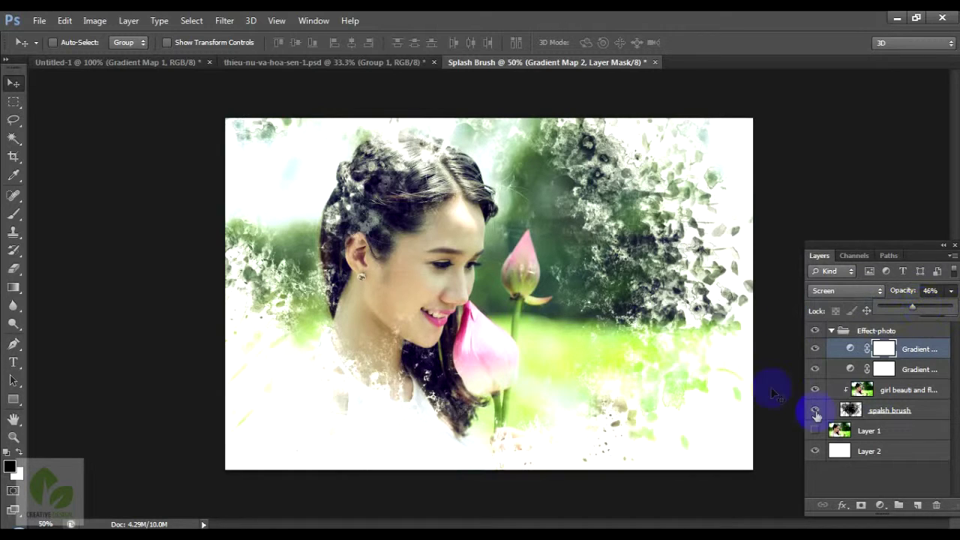
left_click(910, 349)
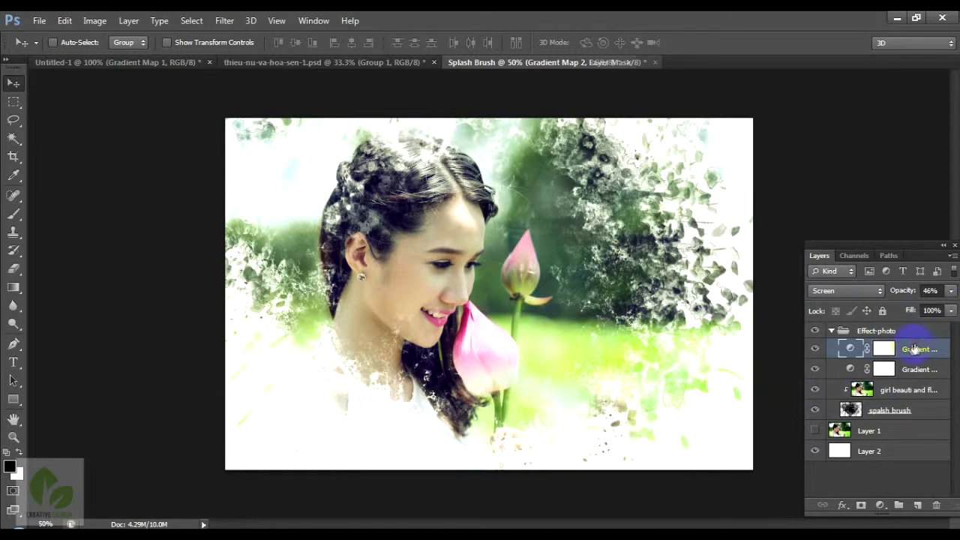
left_click(853, 357, "alt")
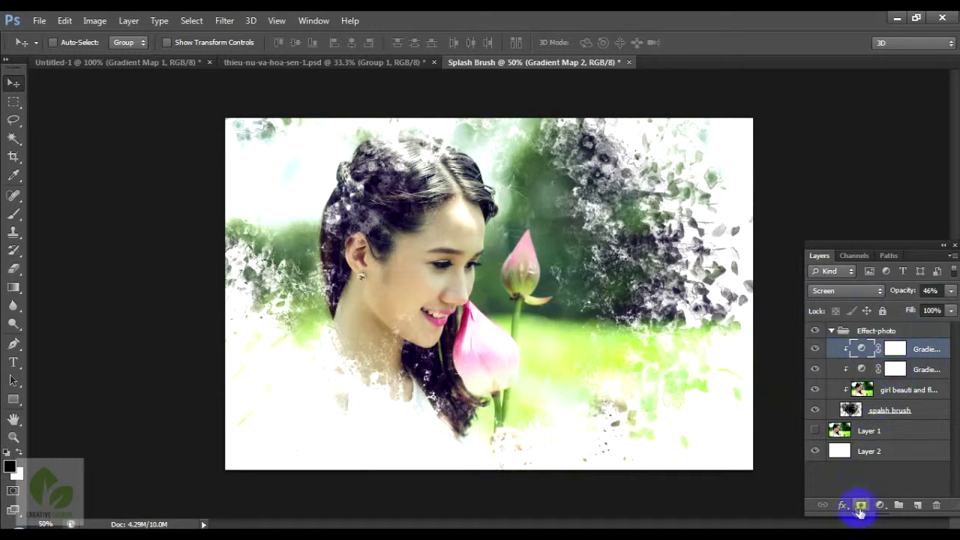
left_click(813, 349)
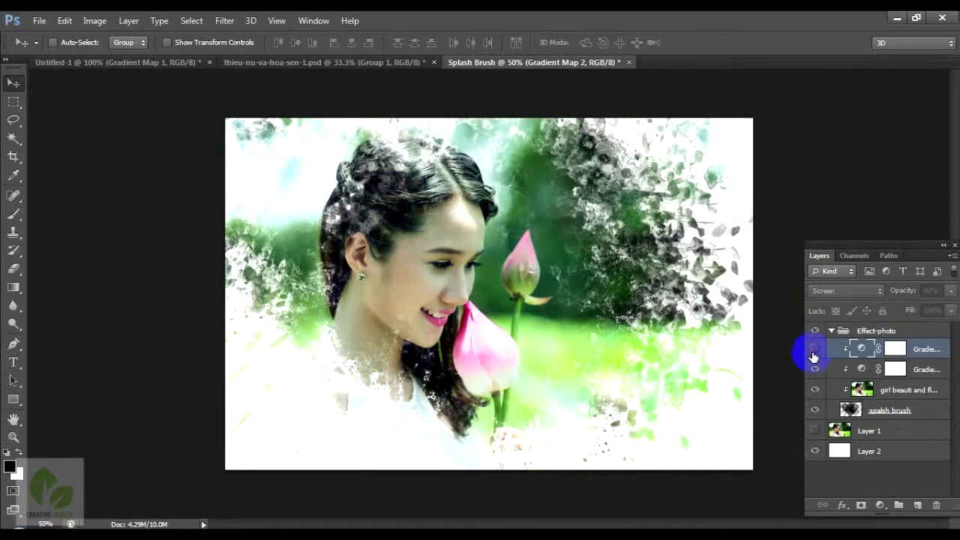
- Compare with the gradient map hidden, then add a Curves layer with a raised midtone point
left_click(814, 350)
left_click(814, 349)
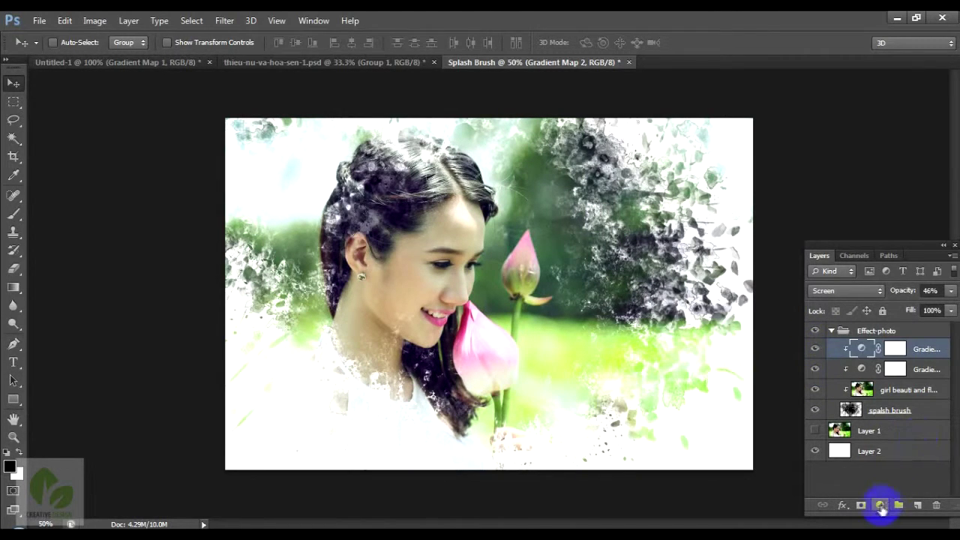
left_click(881, 507)
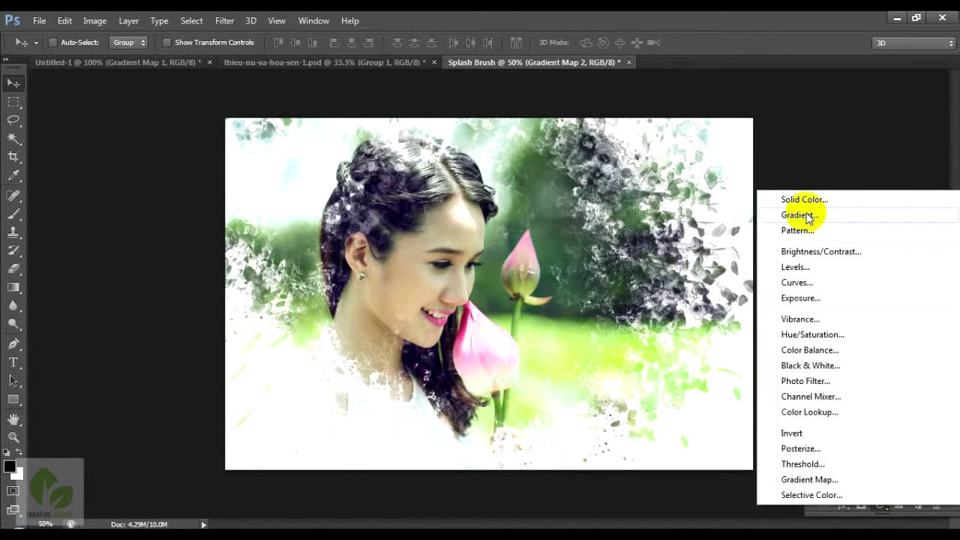
left_click(795, 282)
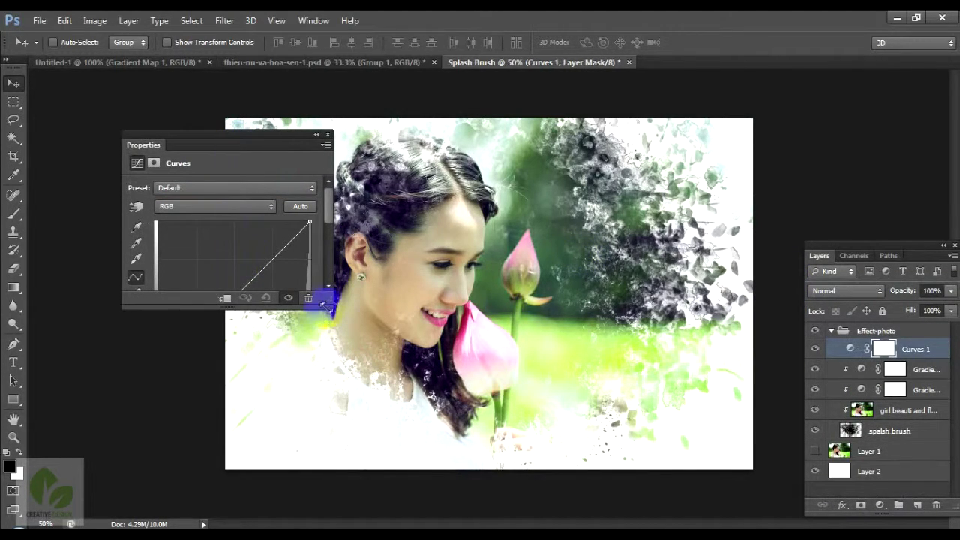
left_click_drag(324, 304, 335, 387)
left_click(233, 299)
left_click_drag(233, 298, 240, 300)
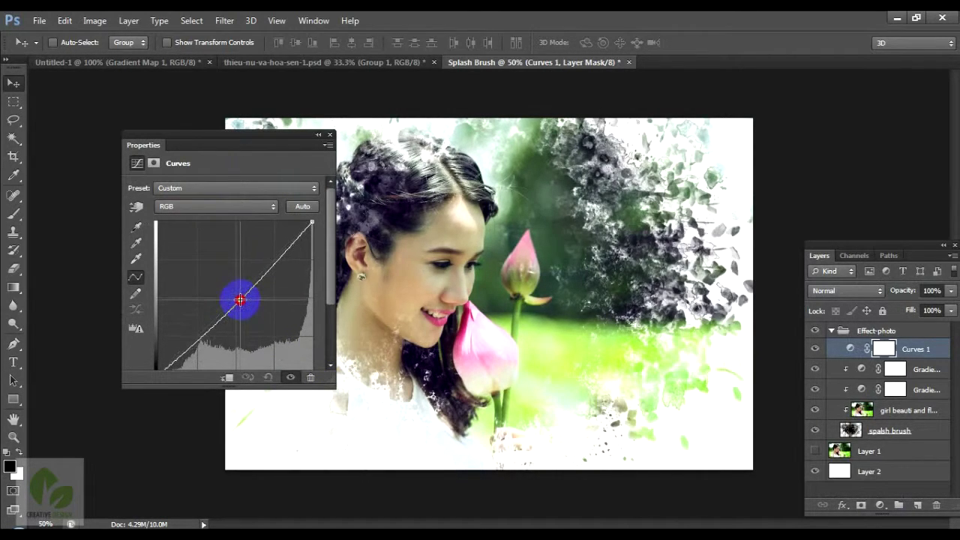
left_click_drag(240, 300, 236, 290)
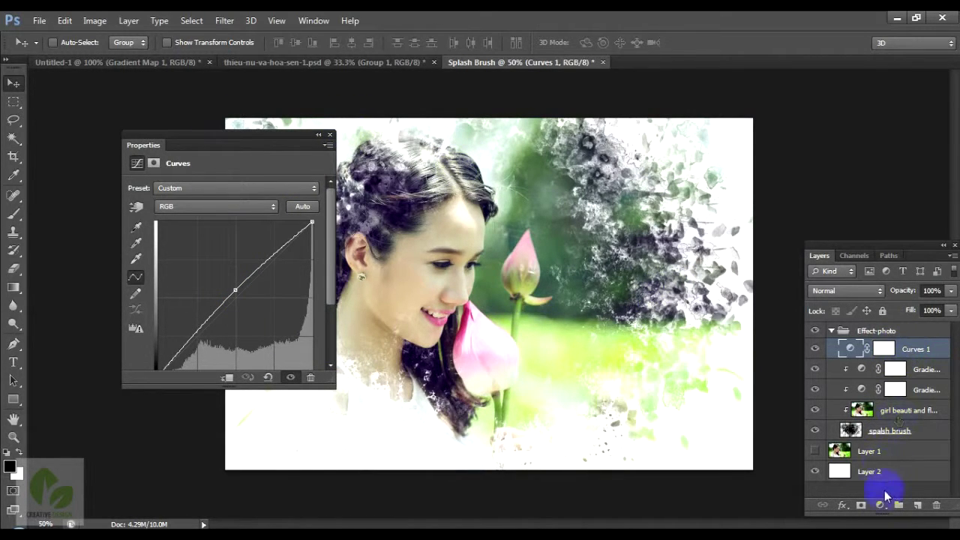
left_click(329, 134)
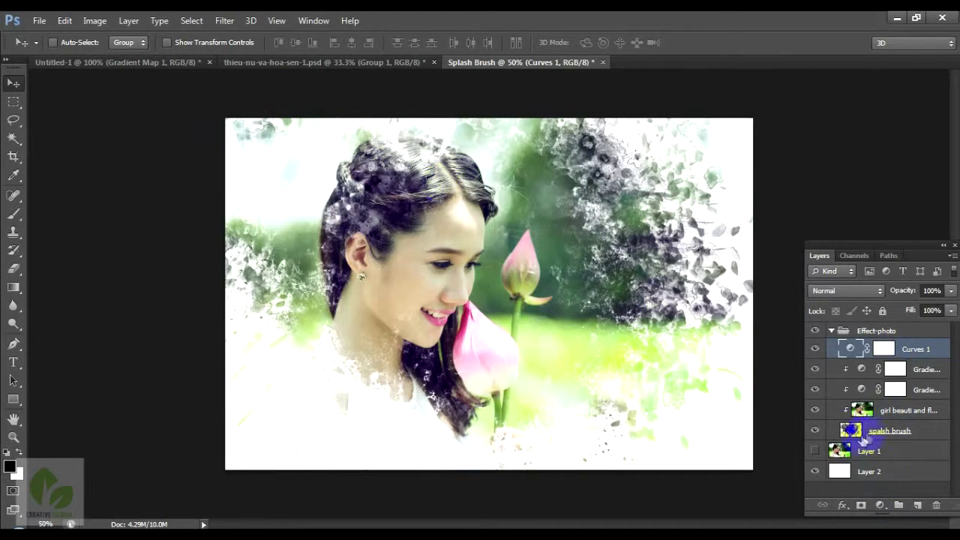
- Add a Levels adjustment layer with input black 11 and midtones 0.82
left_click(878, 507)
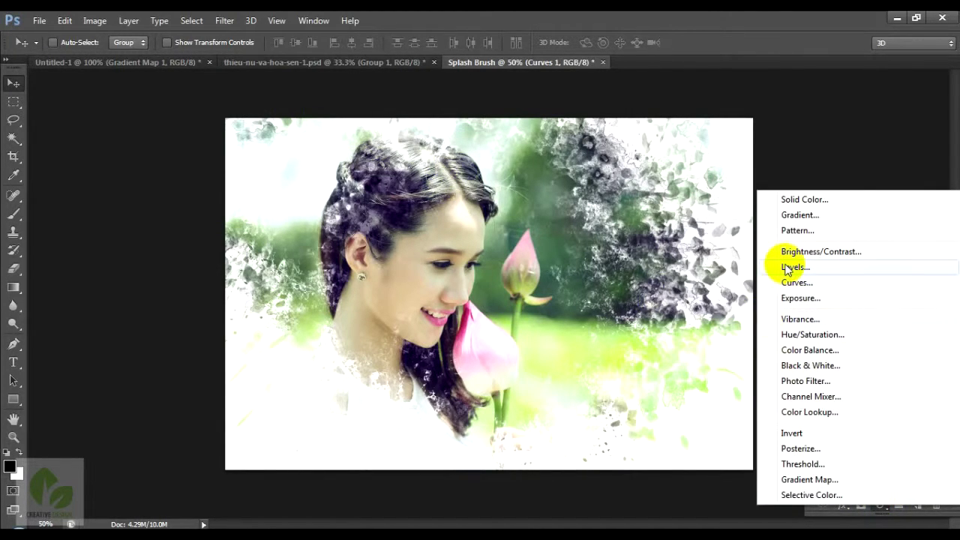
left_click(788, 267)
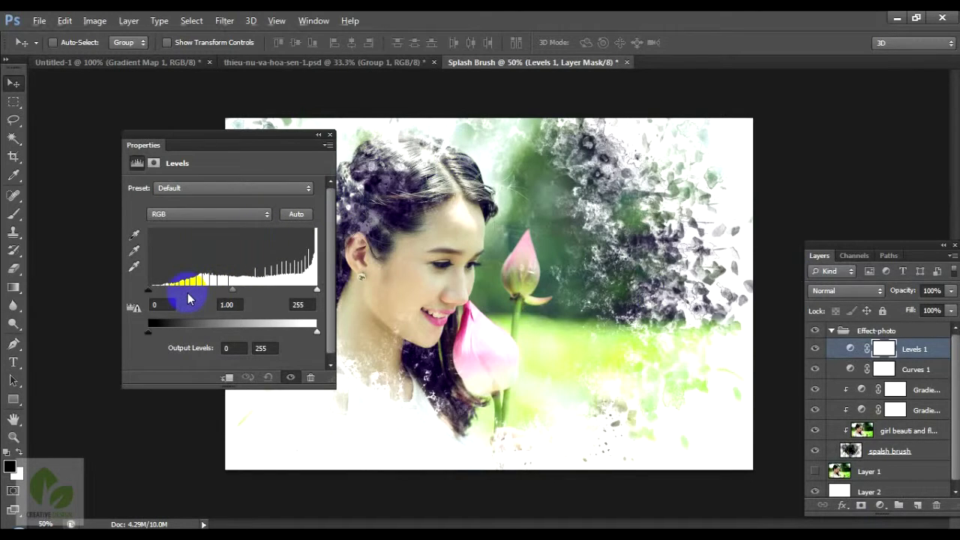
key("alt")
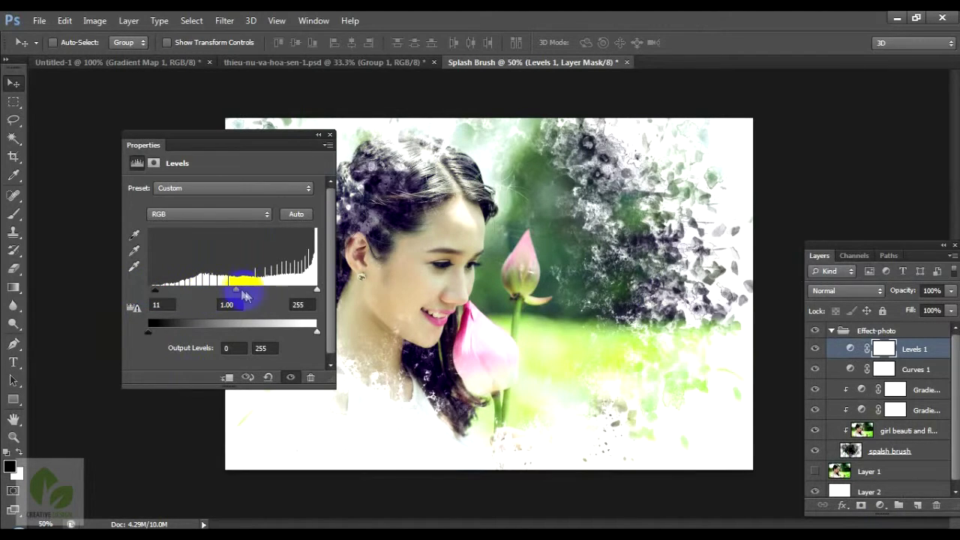
left_click_drag(238, 292, 242, 294)
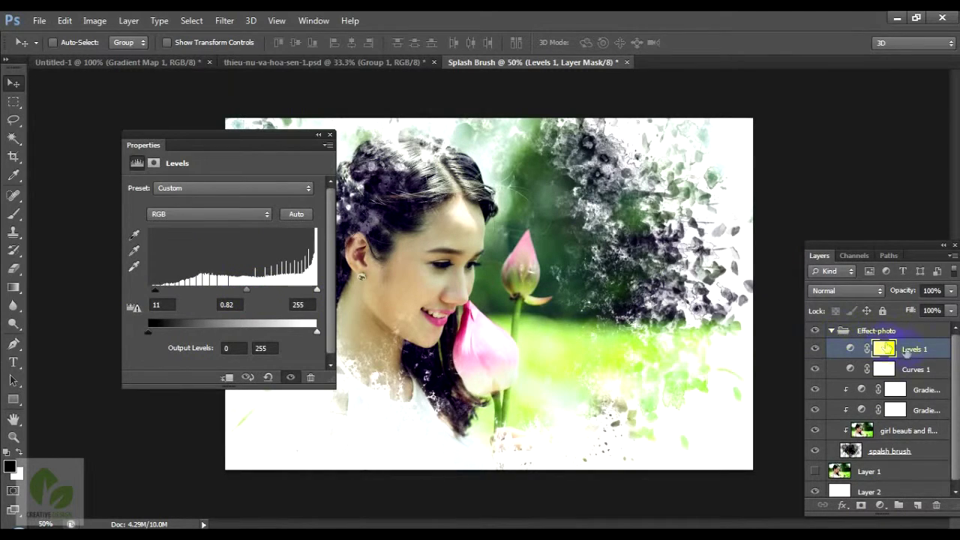
left_click(850, 347)
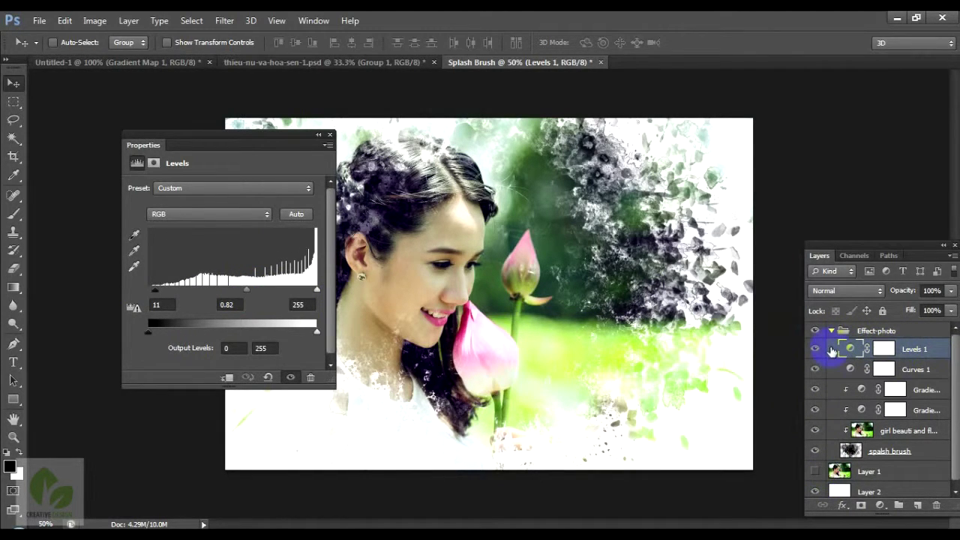
left_click(861, 507)
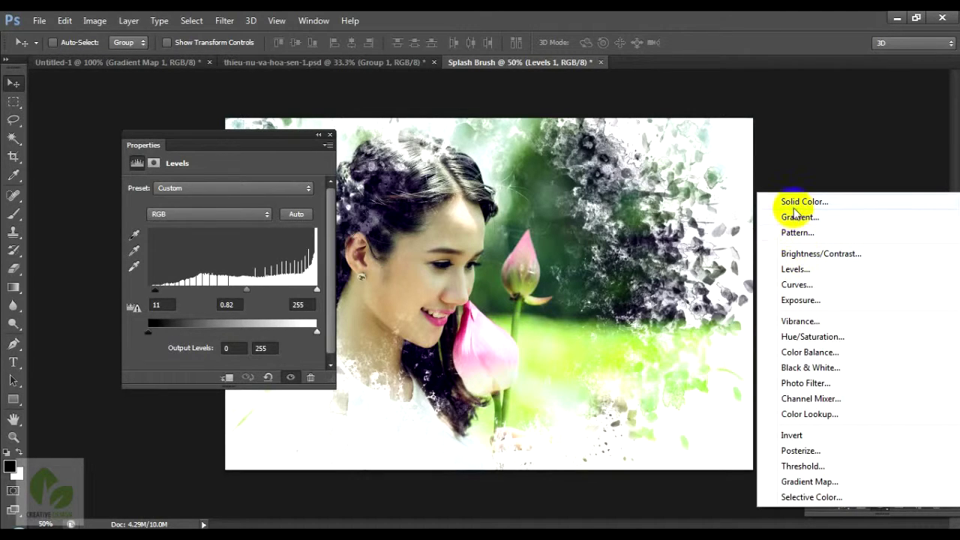
- Add a Gradient Fill layer using the Color to Transparent preset
left_click(329, 135)
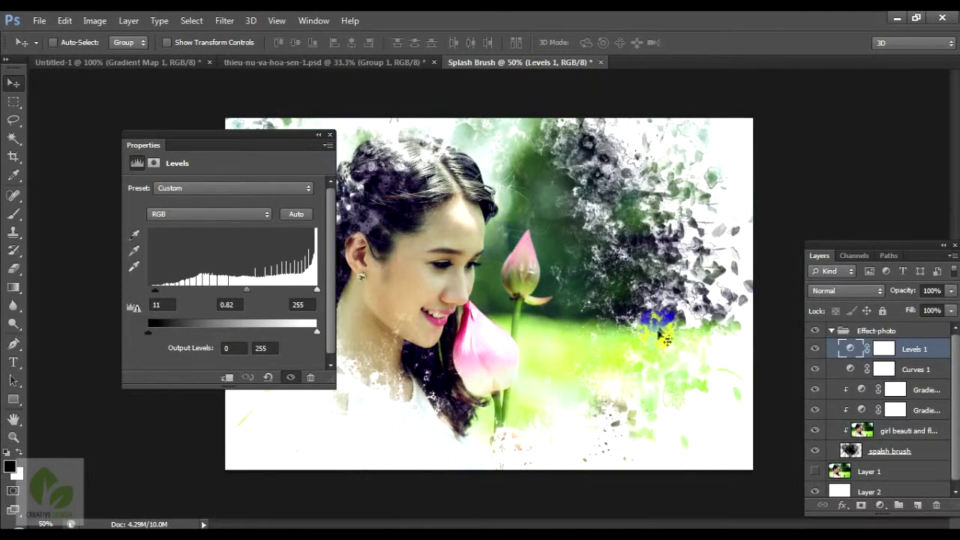
left_click(329, 135)
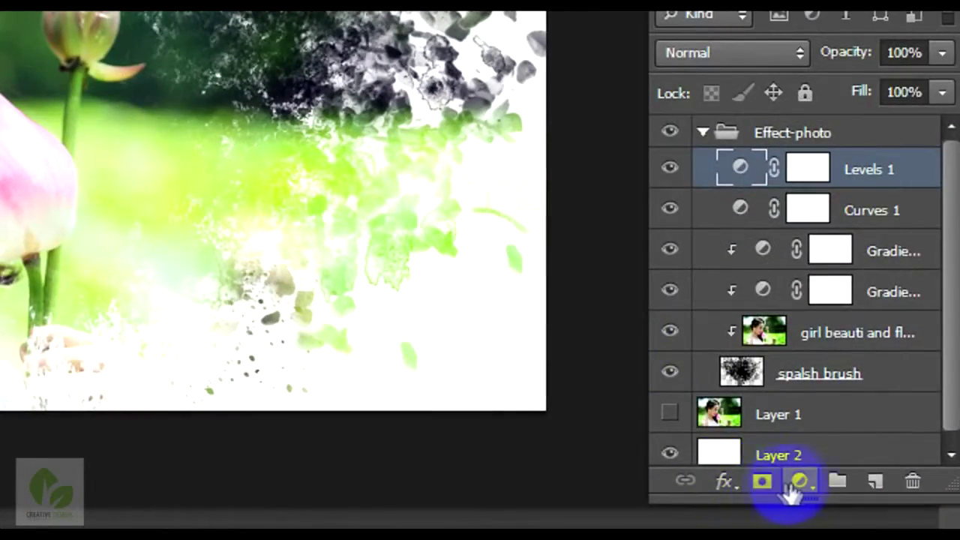
left_click(801, 484)
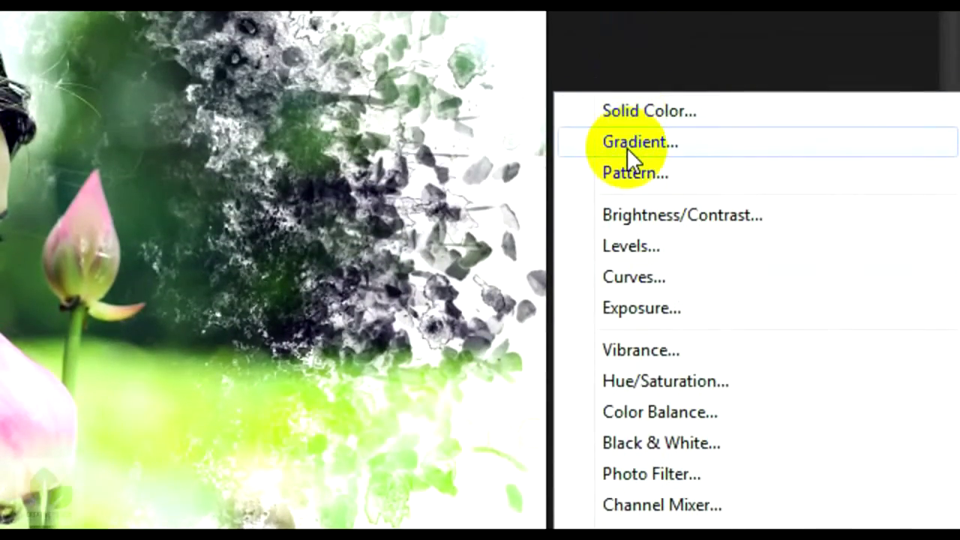
left_click(627, 148)
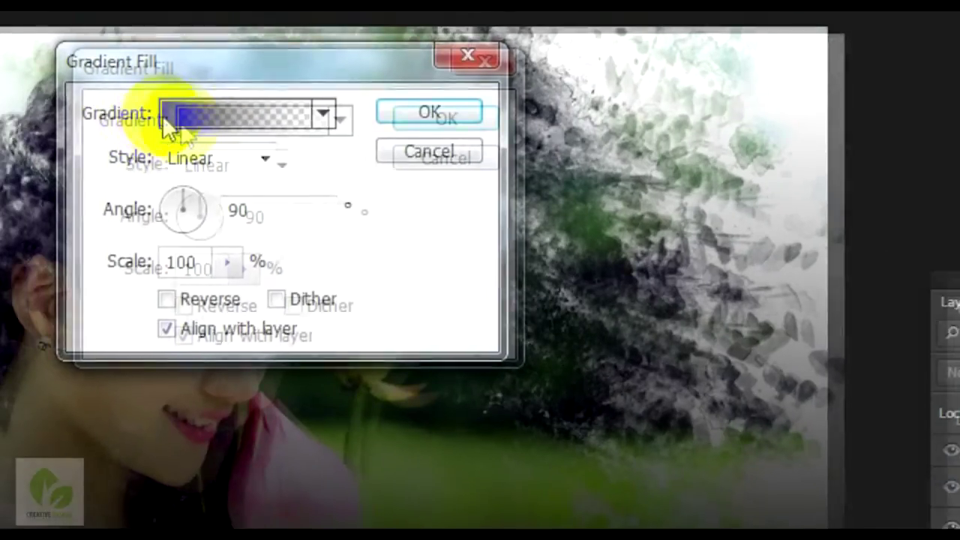
left_click(231, 133)
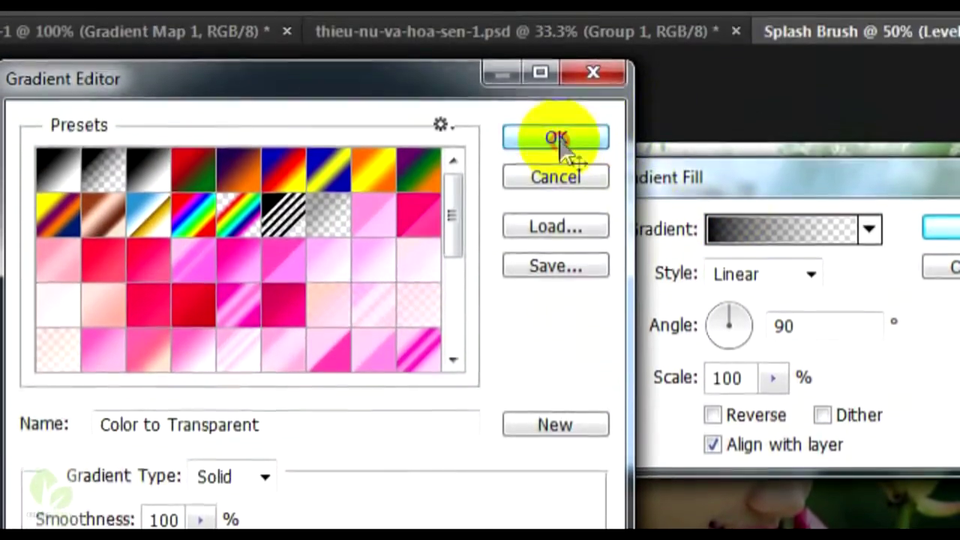
left_click(558, 139)
left_click(738, 234)
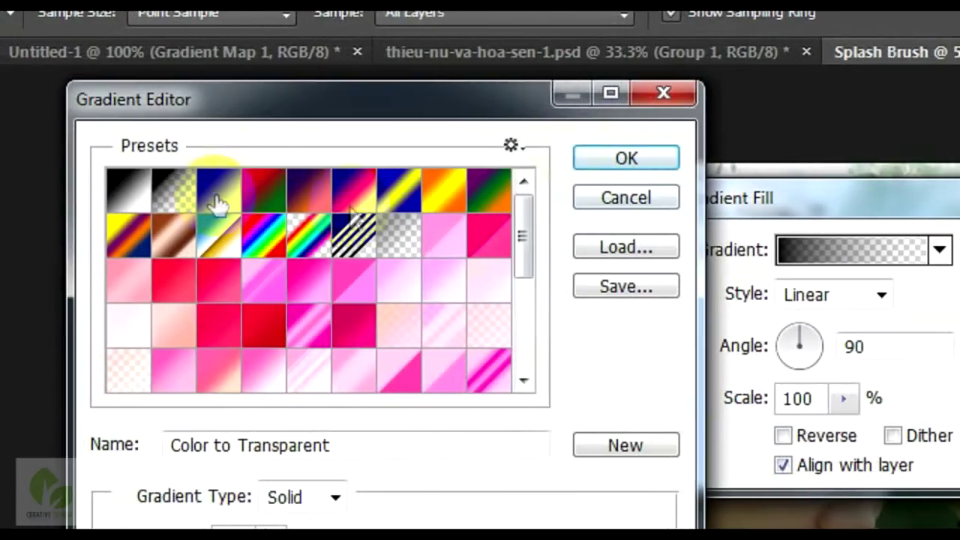
left_click(627, 157)
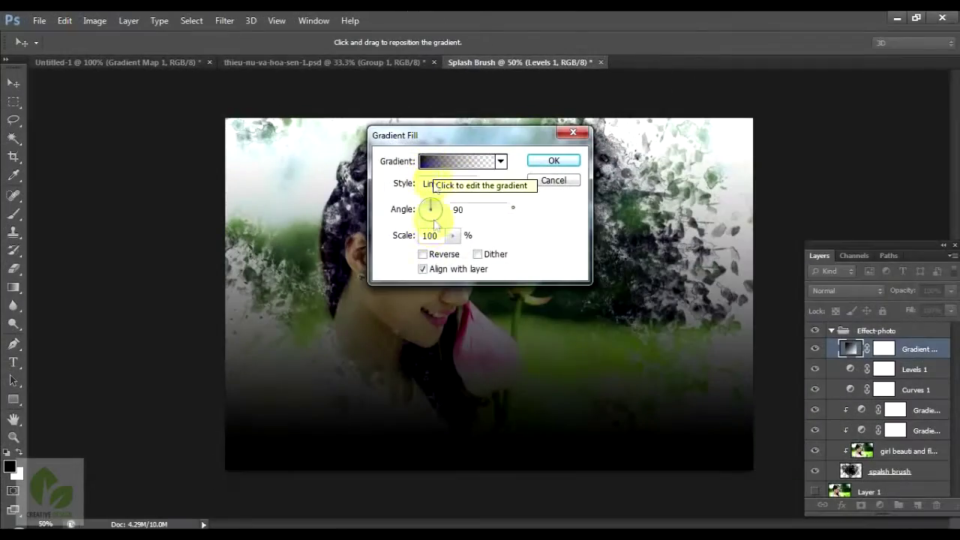
left_click(422, 254)
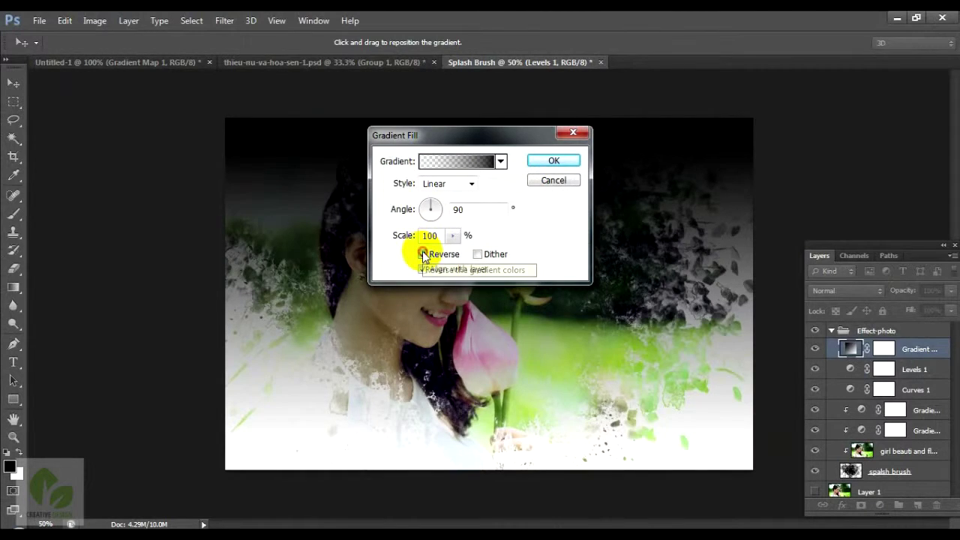
left_click(423, 254)
- Change the gradient's colour stop to magenta (H 325) and commit the fill layer
left_click_drag(440, 132, 435, 152)
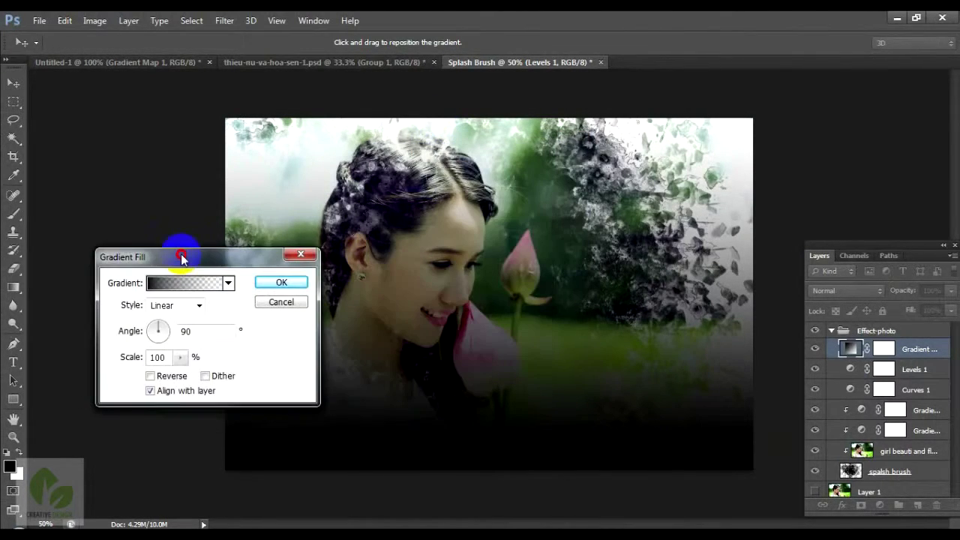
left_click(150, 375)
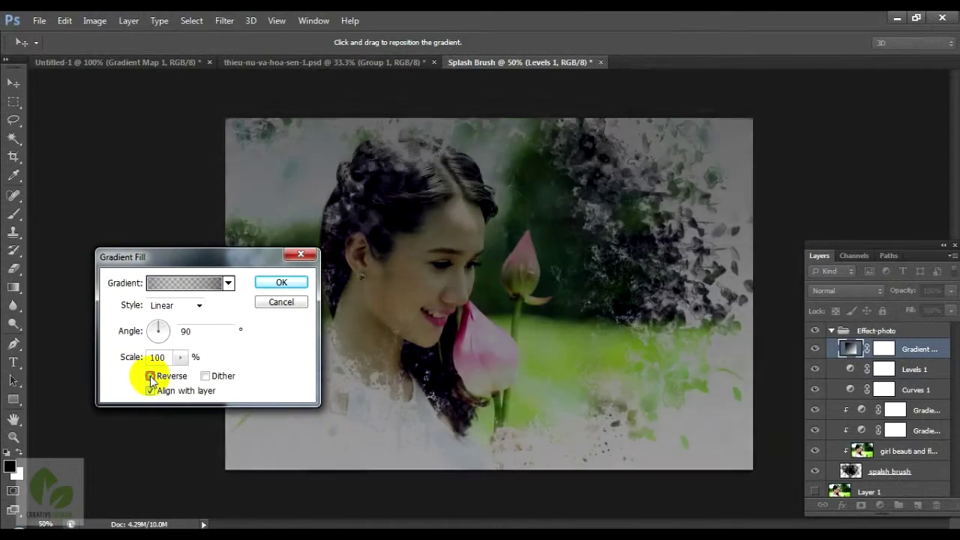
left_click(149, 375)
left_click(173, 283)
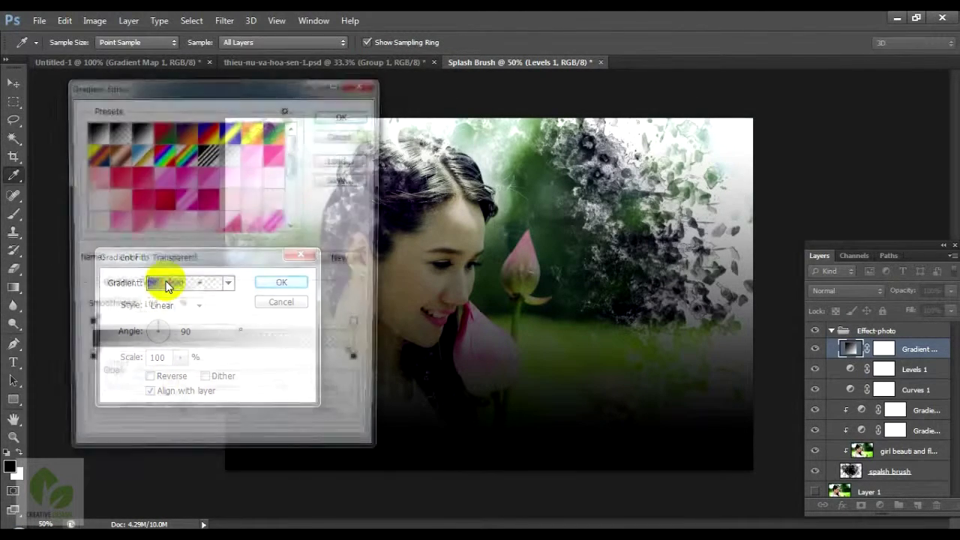
double_click(89, 362)
mouse_move(300, 336)
left_mouse_down()
mouse_move(415, 203)
mouse_move(431, 319)
left_mouse_up()
left_click_drag(390, 351, 390, 367)
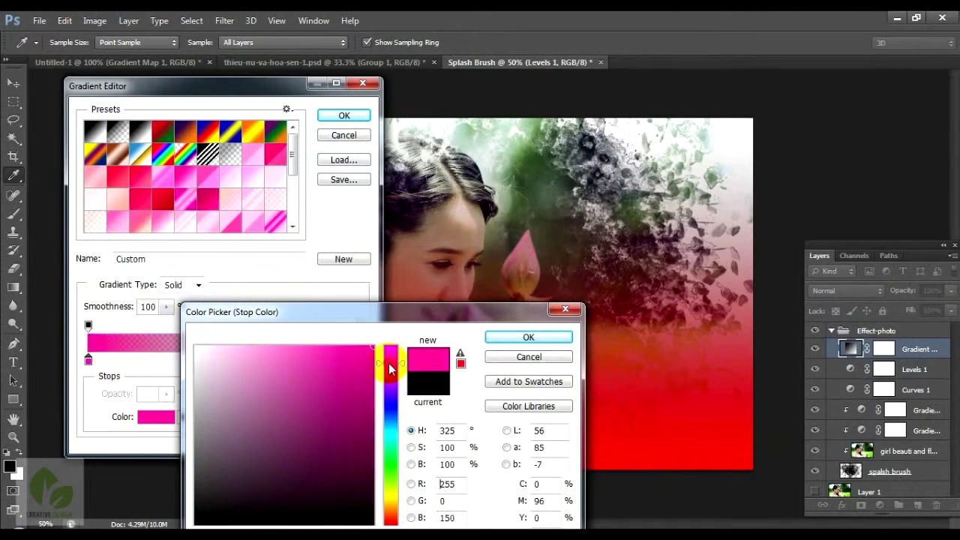
left_click(519, 338)
left_click(345, 116)
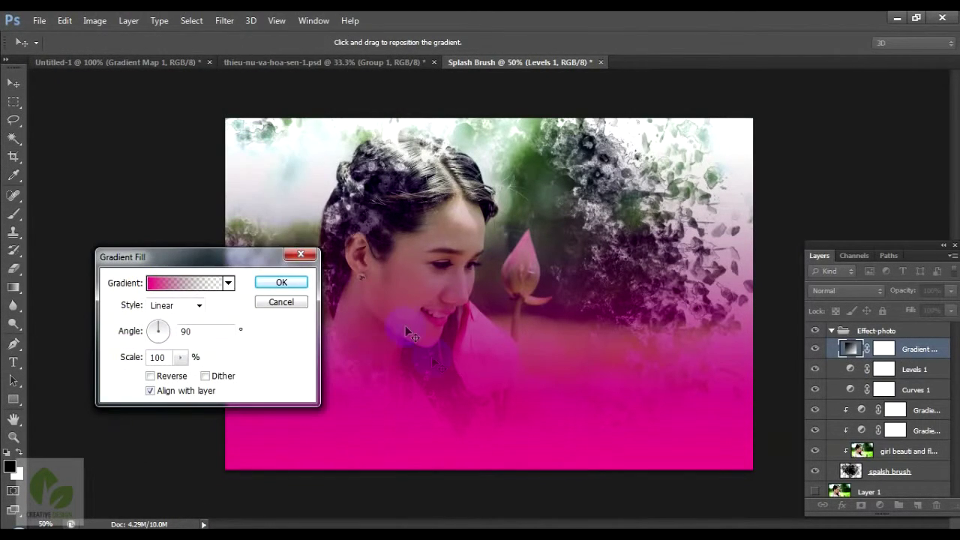
left_click(270, 283)
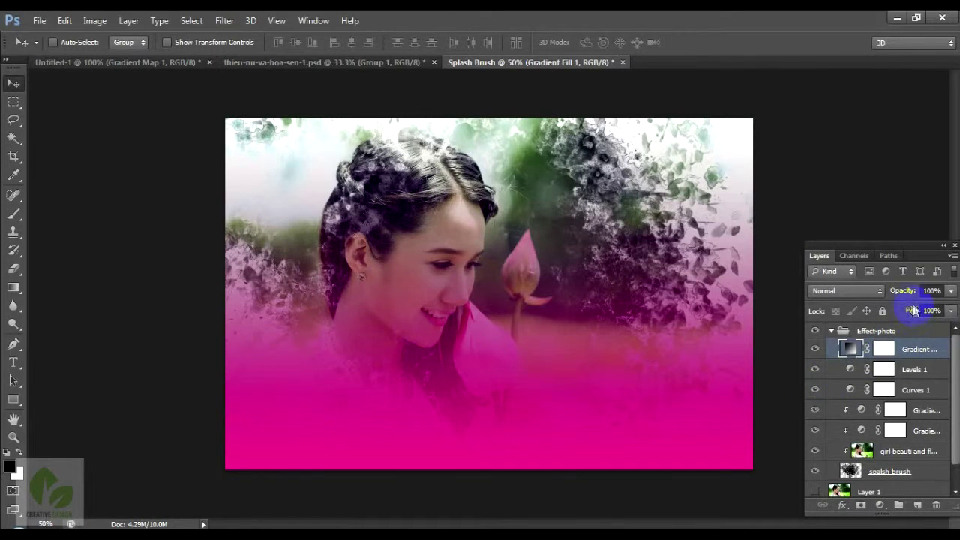
- Blend the Gradient Fill layer in Screen mode and compare it on and off
left_click(852, 292)
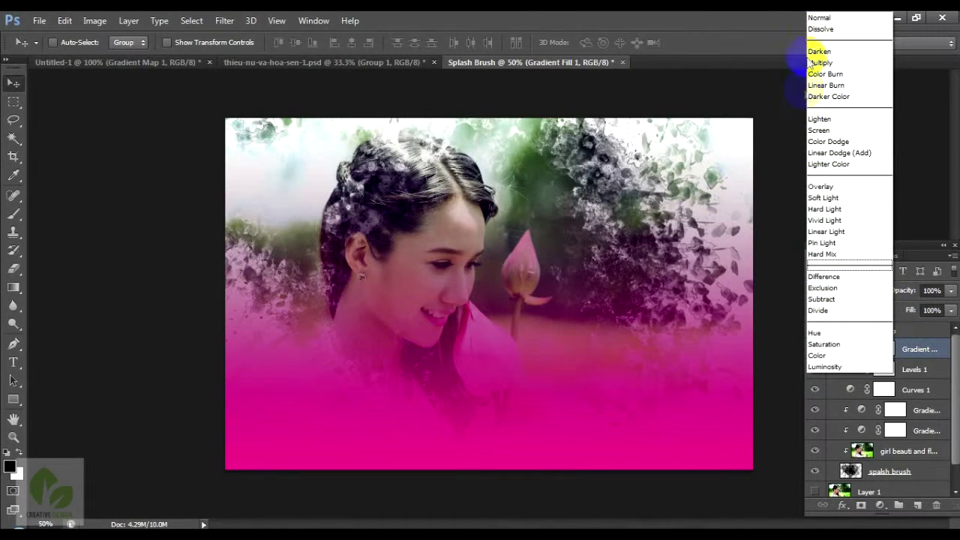
left_click(819, 132)
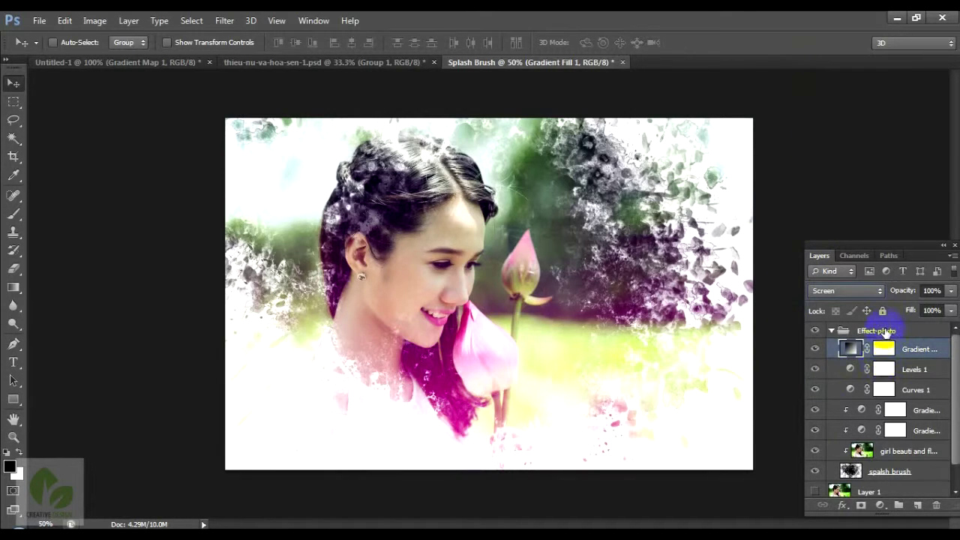
left_click(815, 350)
left_click(816, 350)
left_click(815, 350)
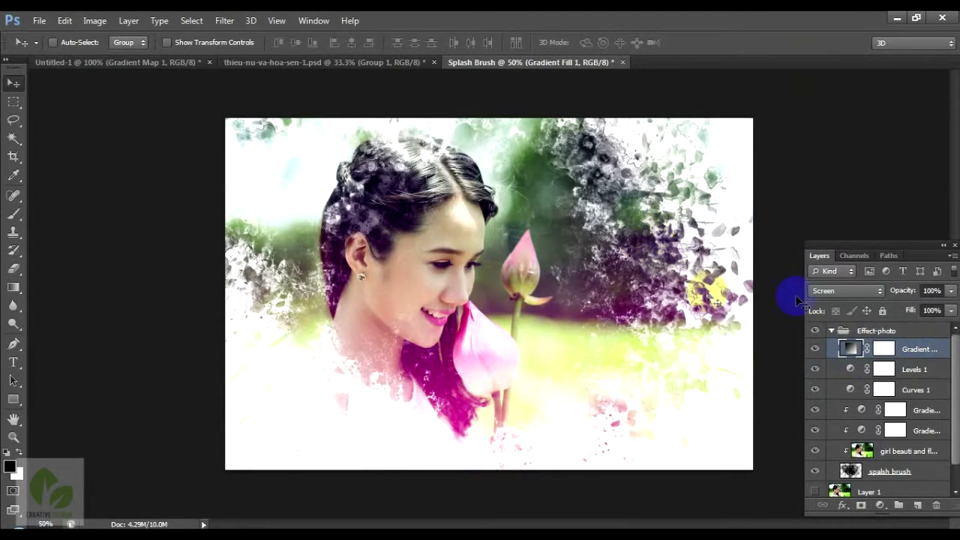
- Collapse the Effect-photo group and stamp all visible layers into a new Layer 3
left_click(926, 372)
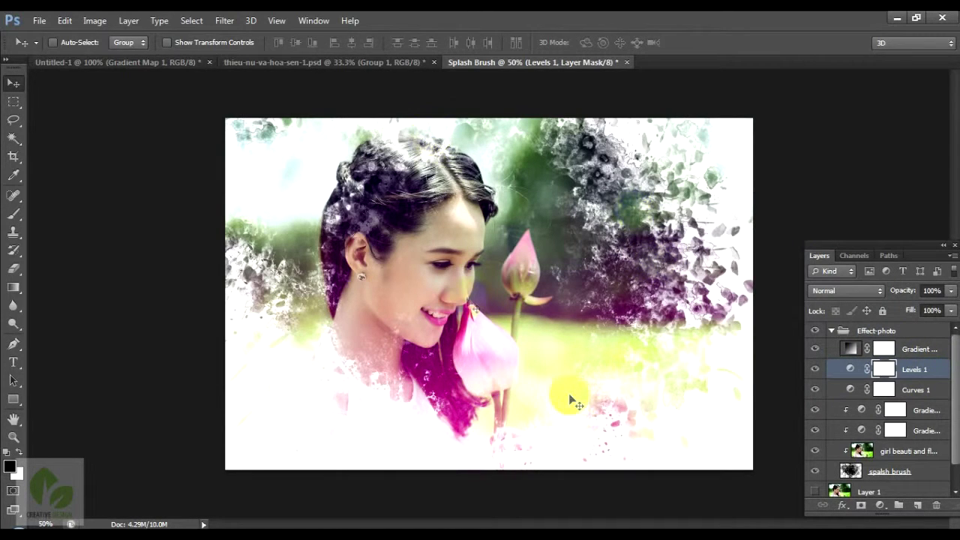
left_click(845, 334)
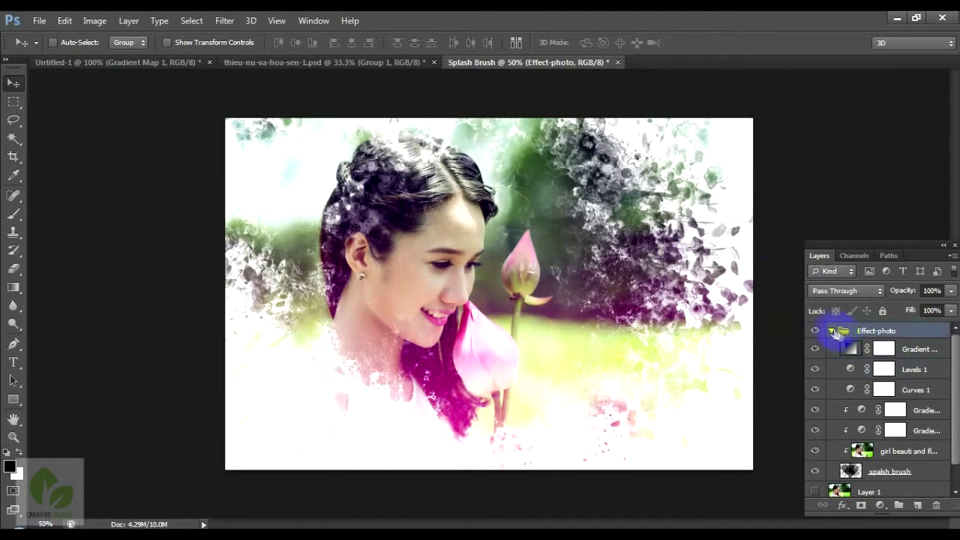
left_click(814, 333)
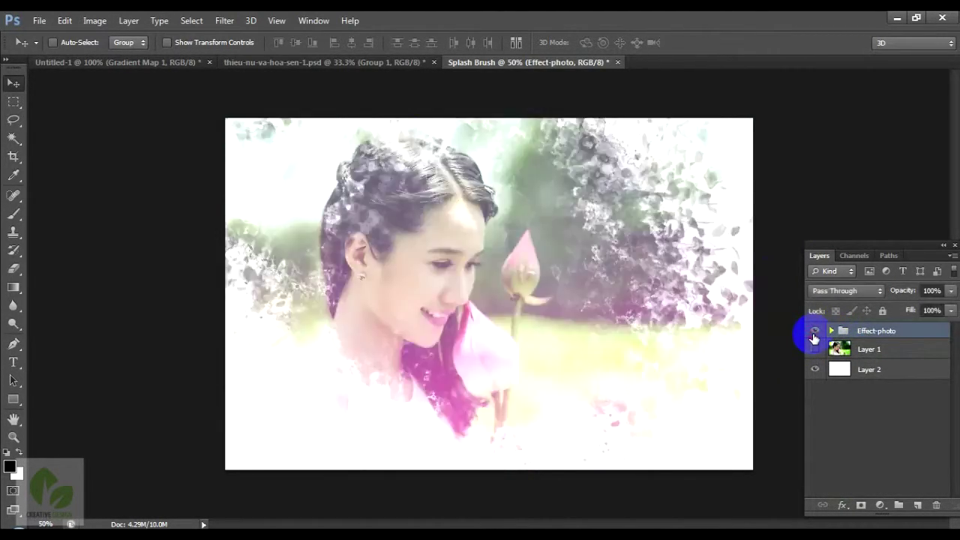
key("ctrl+shift+alt+e")
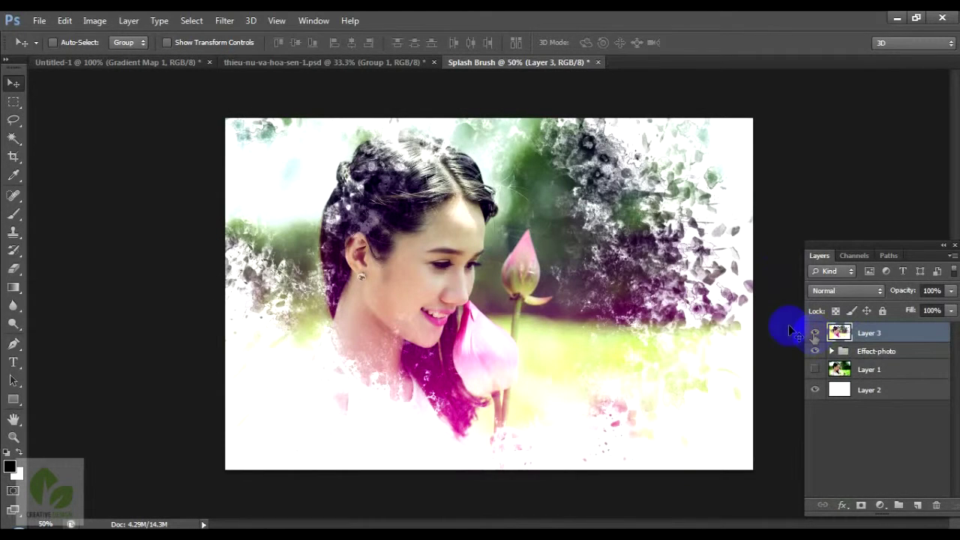
- Save a copy as a maximum-quality JPEG in the Desktop ps folder
left_click(39, 20)
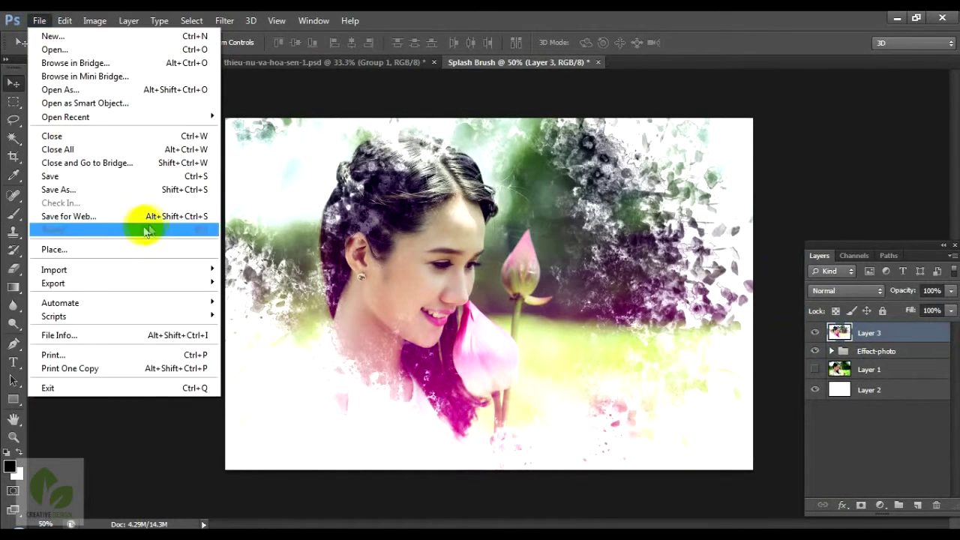
left_click(100, 185)
key("Tab")
key("j")
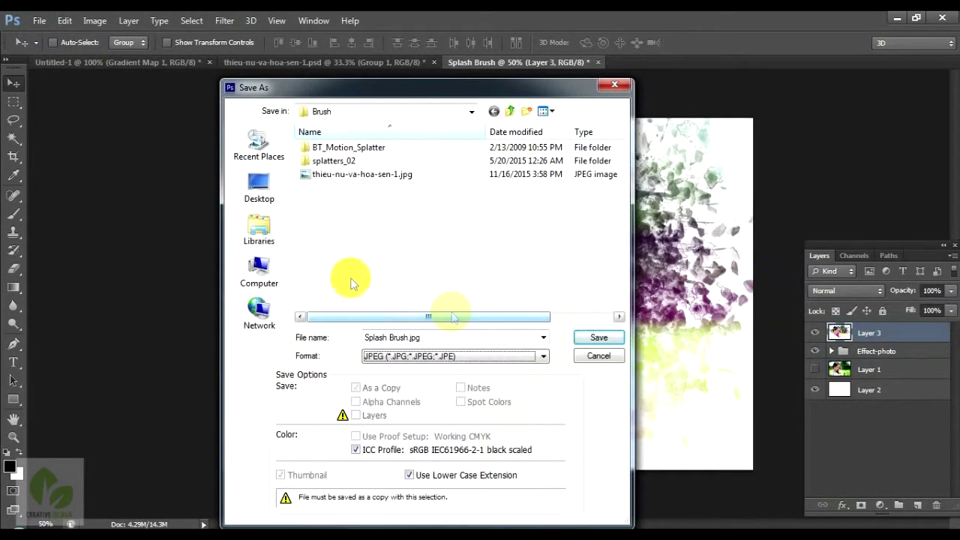
left_click(259, 188)
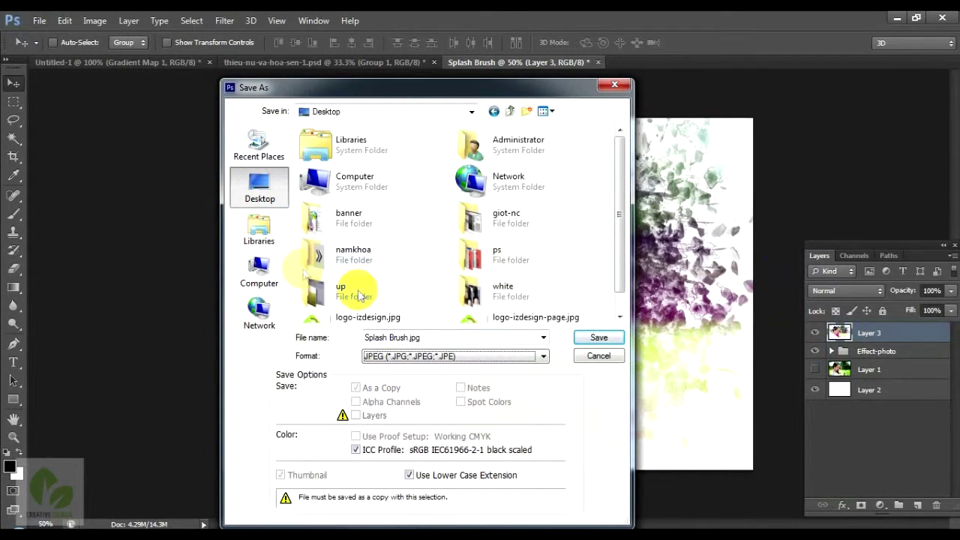
double_click(493, 255)
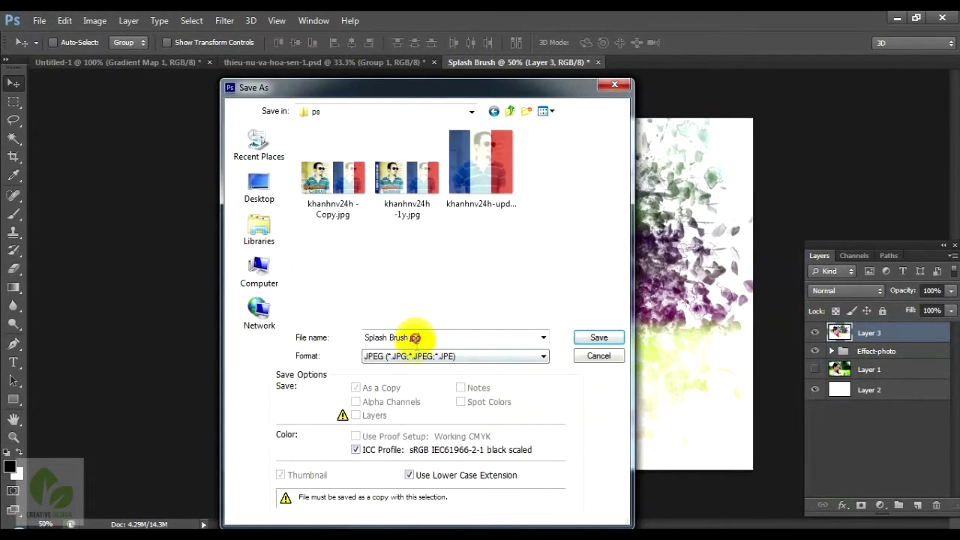
left_click(395, 337)
left_click(405, 337)
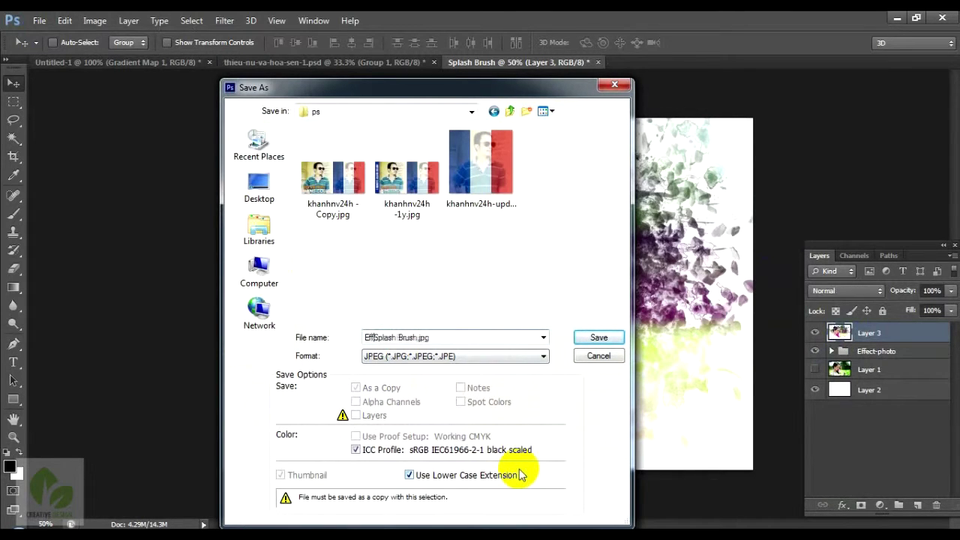
key("Return")
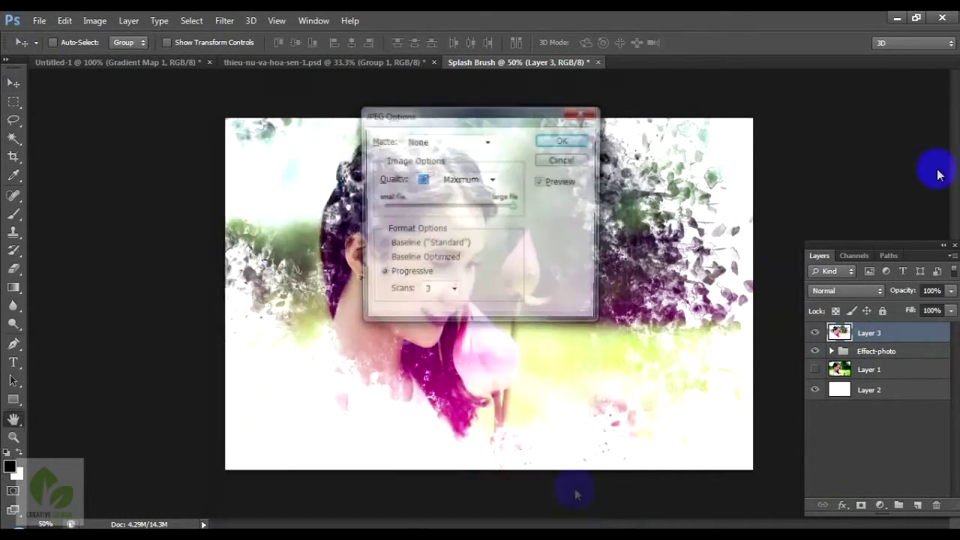
left_click(561, 139)
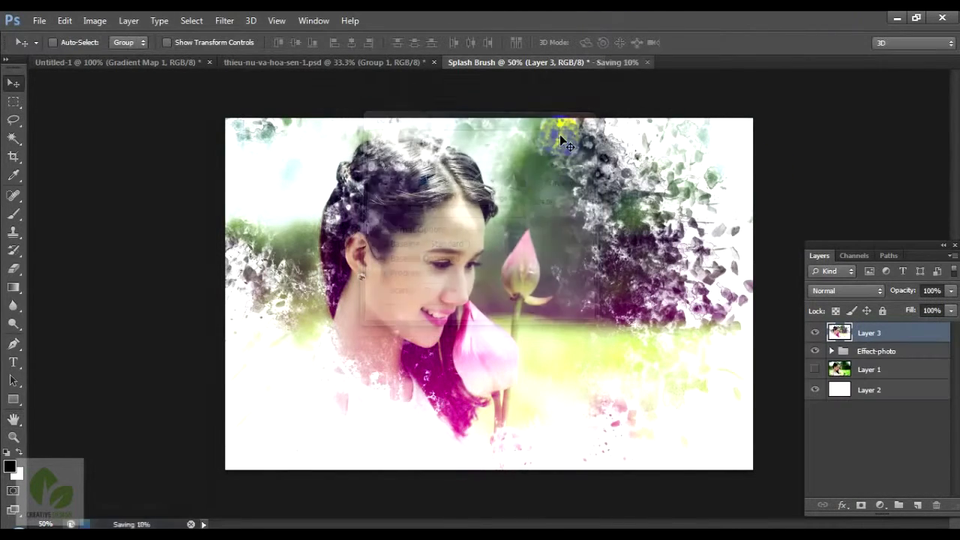
- Return to the Photoshop workspace after the JPEG save
left_click(168, 339)
left_click(181, 371)
left_click(791, 340)
left_click(499, 485)
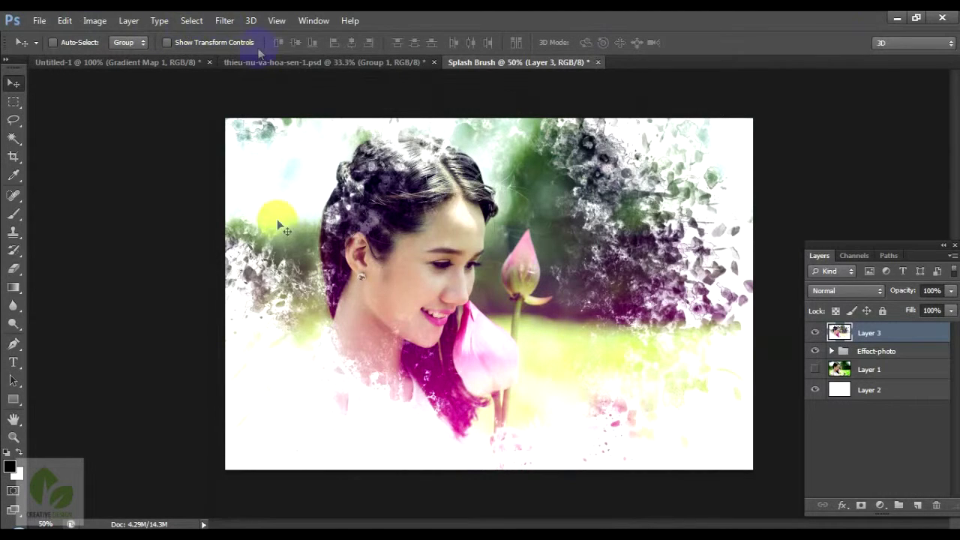
left_click(193, 160)
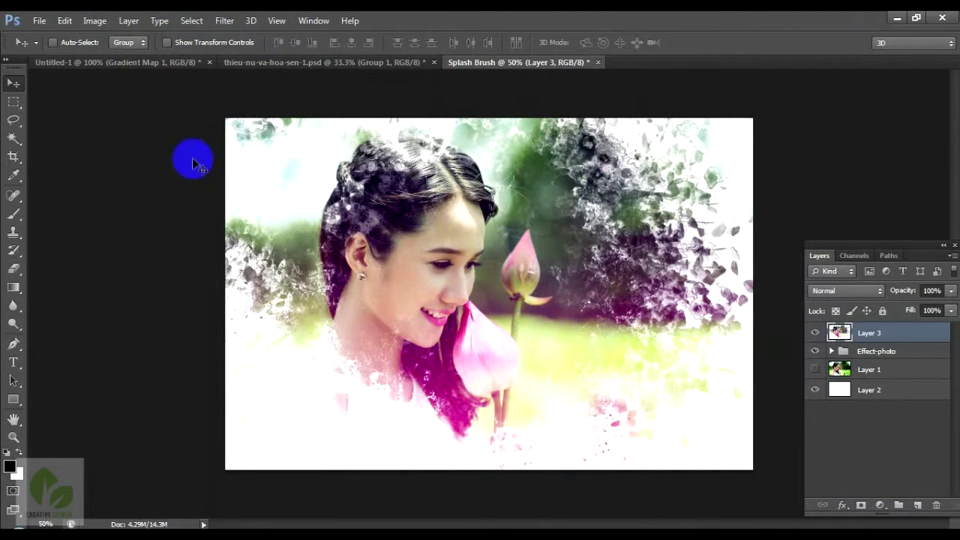
- Open Hot-Girl-Yoga-Pants-06.jpg from the Videos library's effect folder
left_click(233, 242)
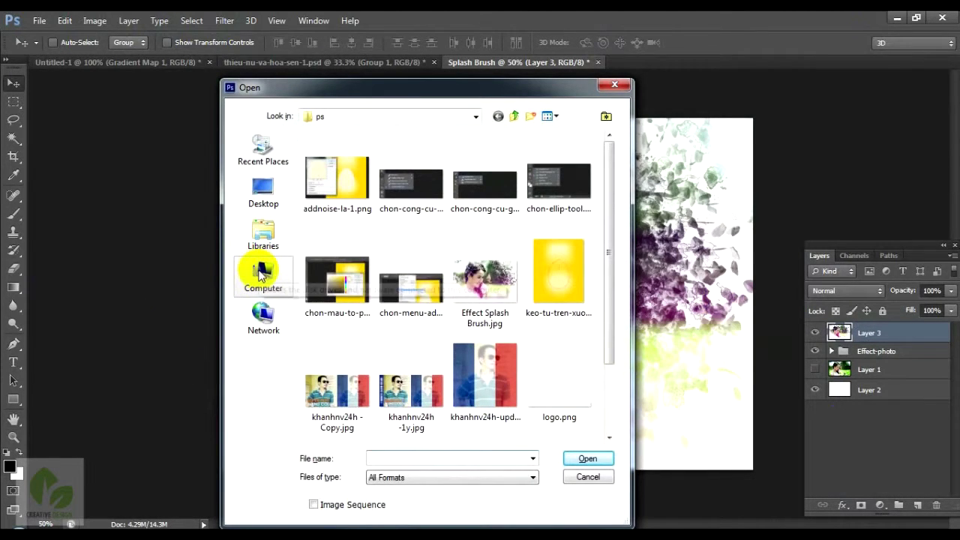
left_click(261, 274)
double_click(337, 194)
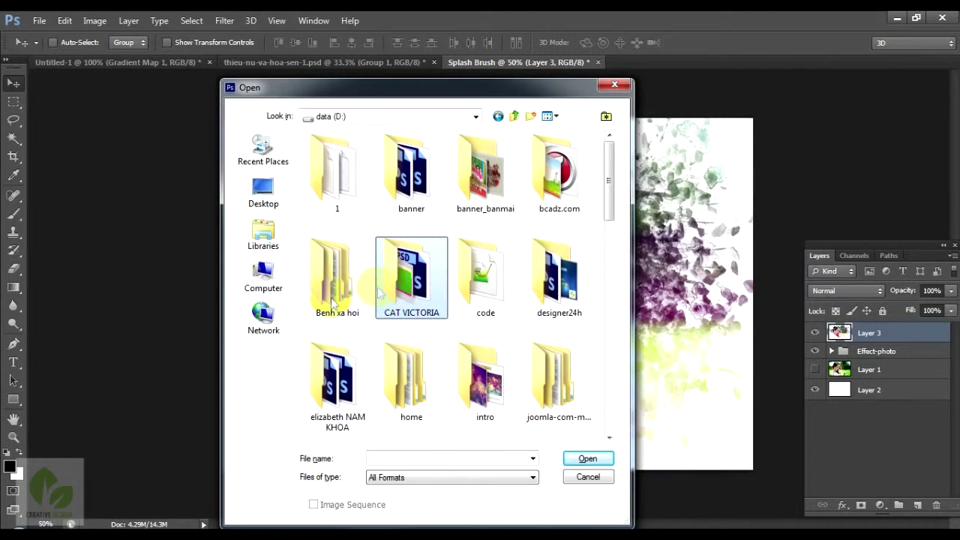
left_click(259, 235)
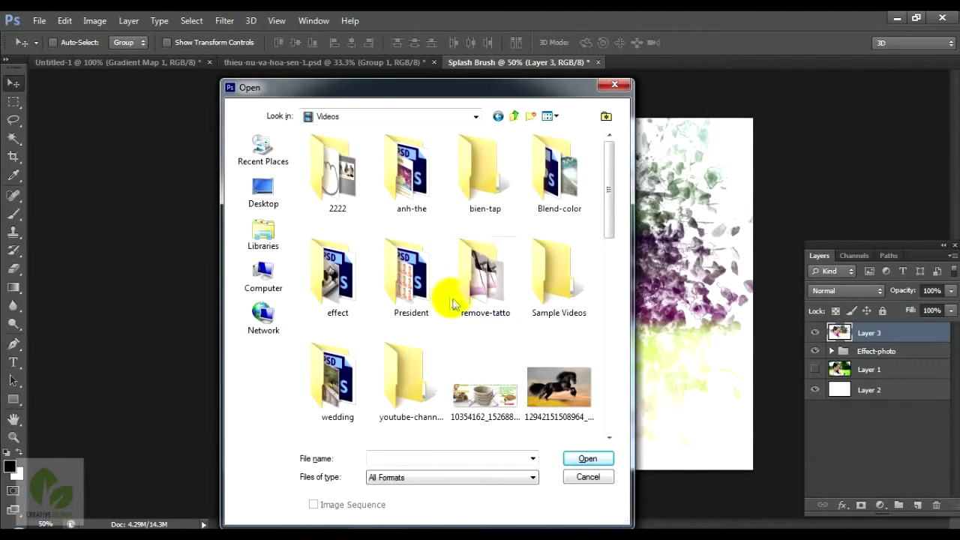
left_click(321, 279)
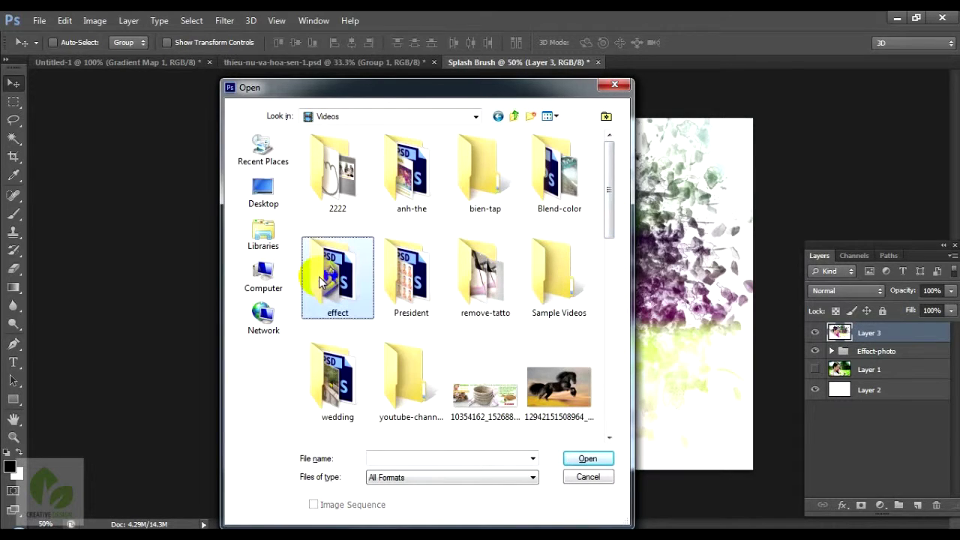
double_click(321, 278)
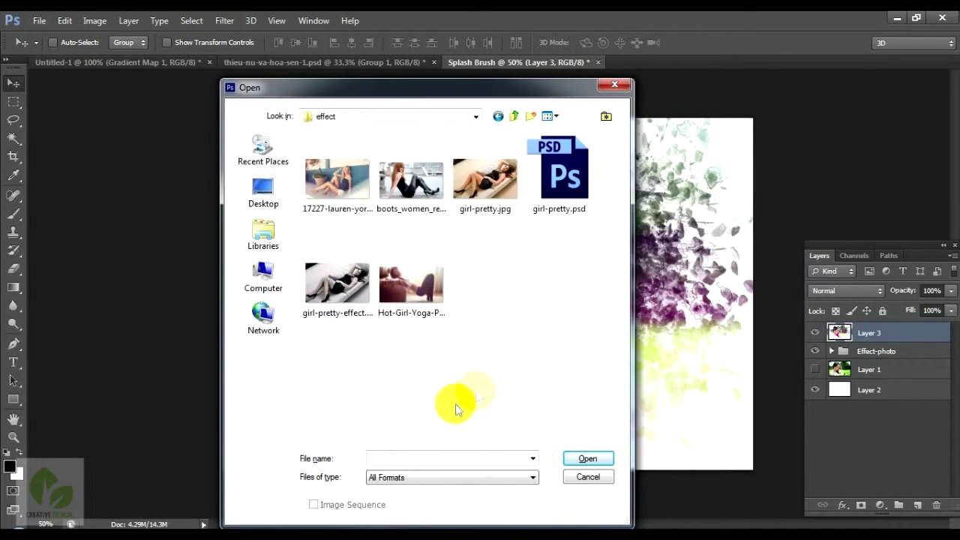
left_click(409, 182)
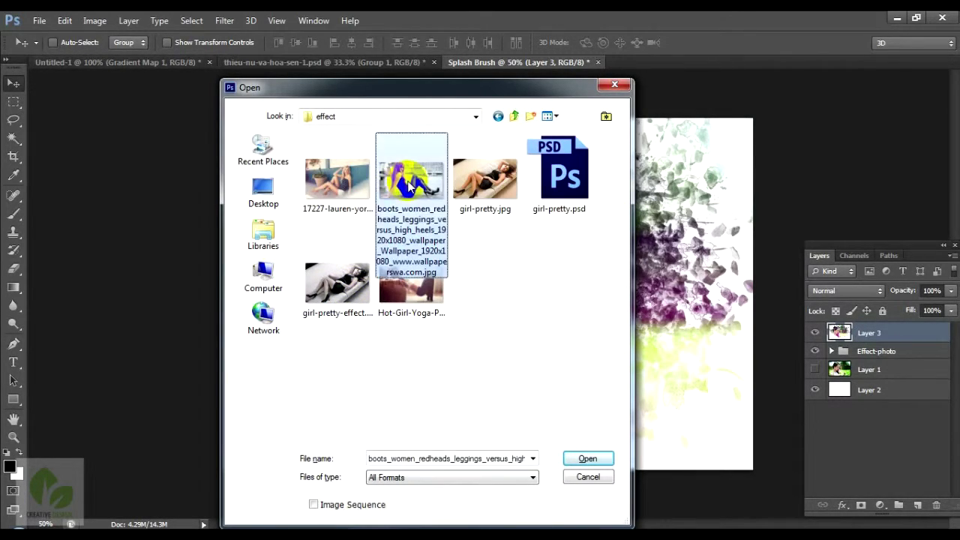
left_click(416, 304)
left_click(585, 458)
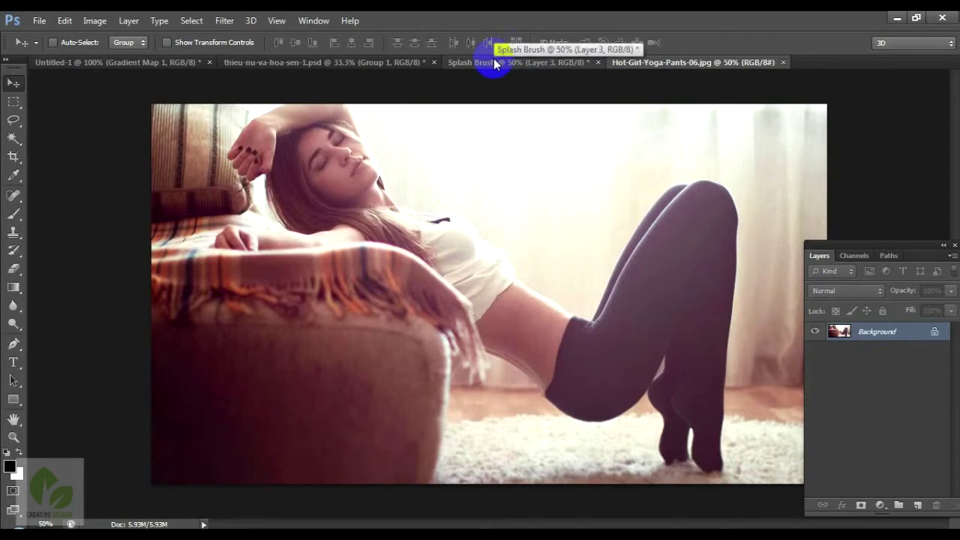
- Duplicate the Effect-photo group from Splash Brush into Hot-Girl-Yoga-Pants-06.jpg and view that document
left_click(493, 62)
left_click(876, 351)
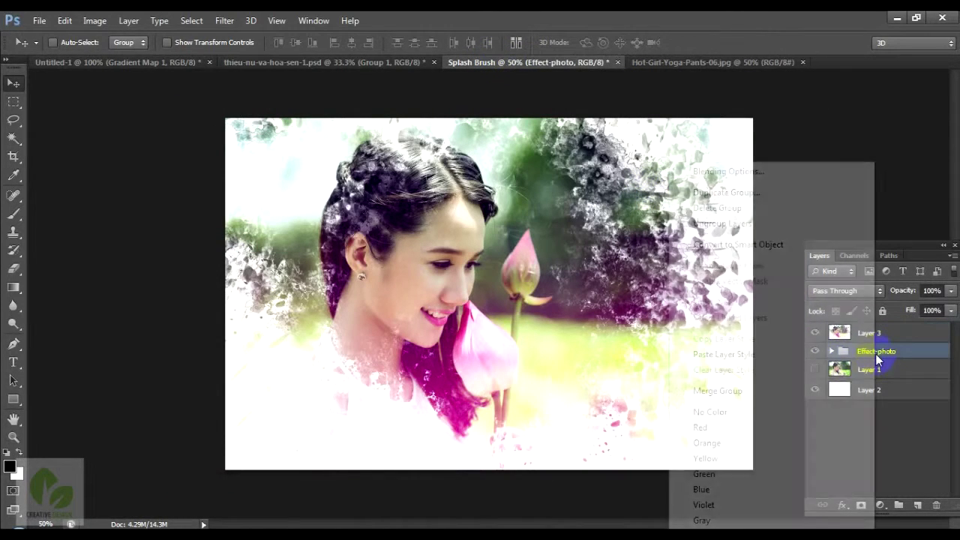
right_click(876, 352)
left_click(736, 197)
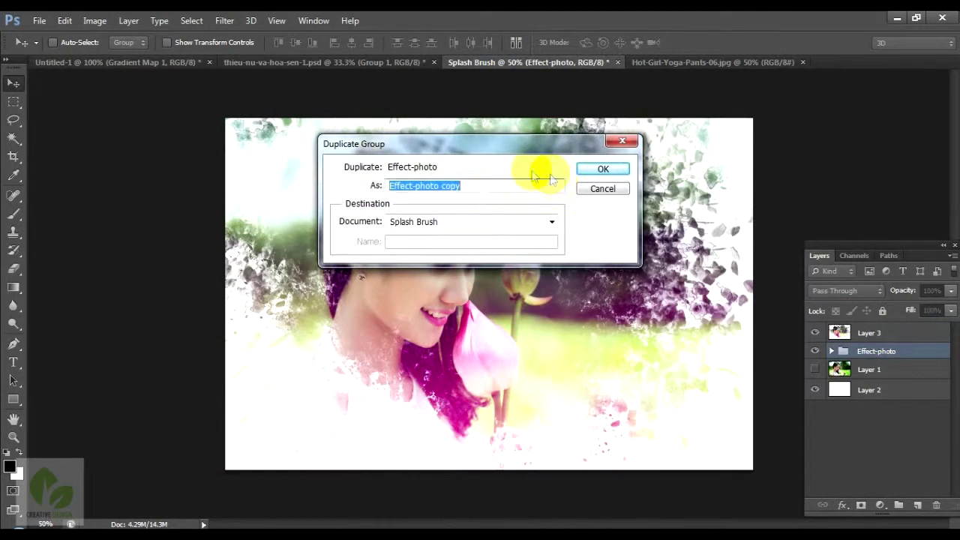
left_click(431, 222)
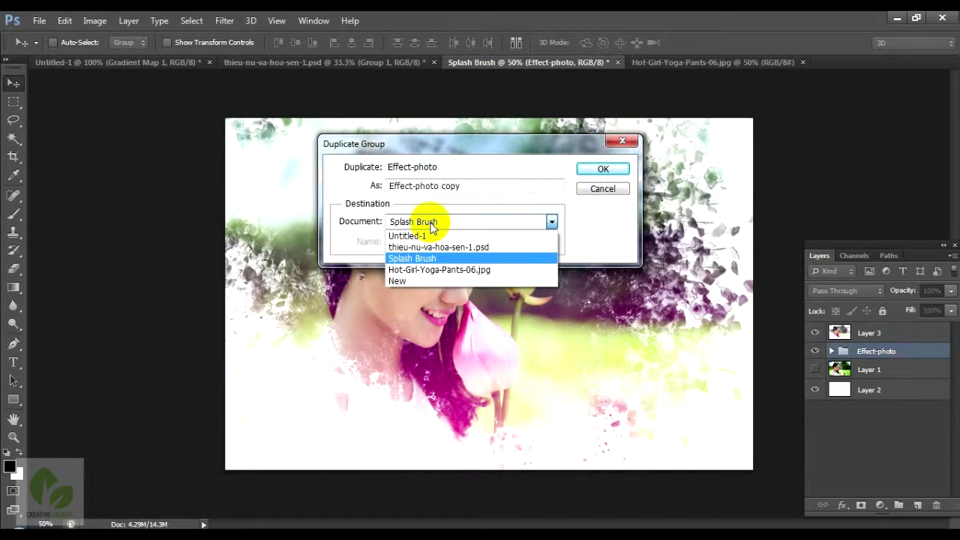
left_click(423, 270)
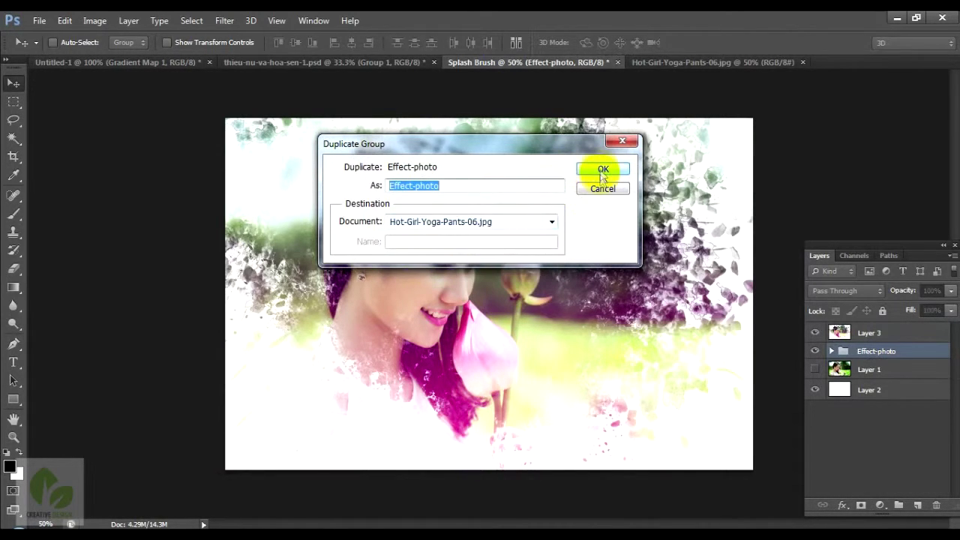
left_click(602, 169)
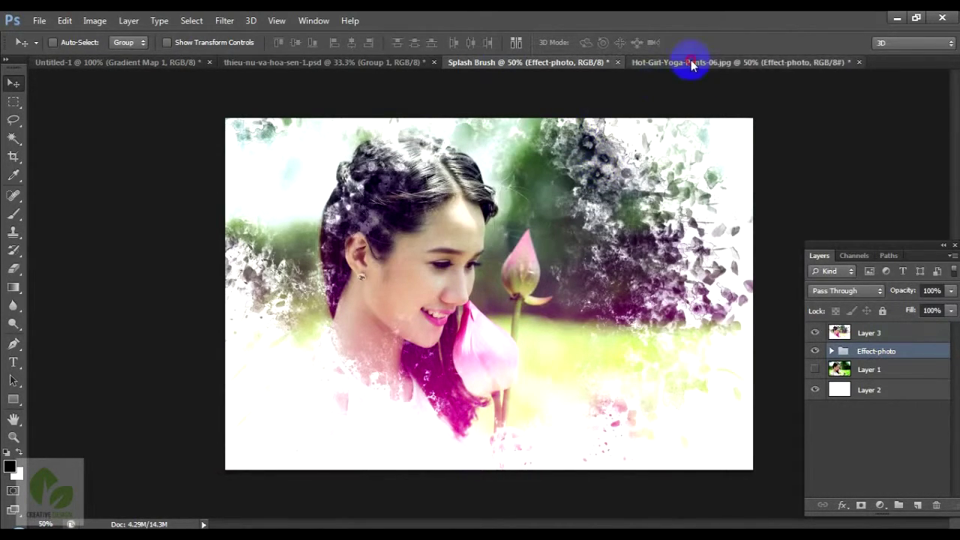
left_click(692, 63)
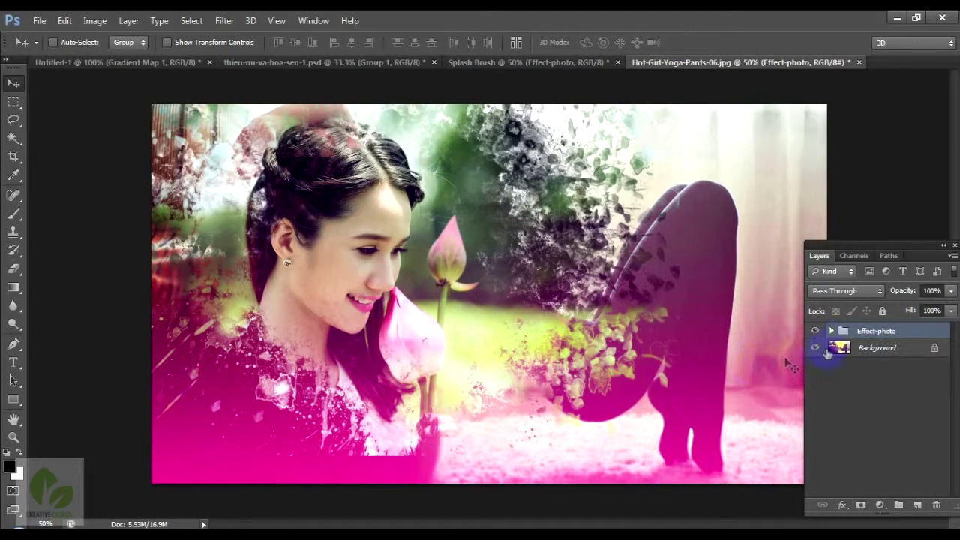
- Hide the lotus-girl layer and place a Background copy above it in Effect-photo
left_click(833, 331)
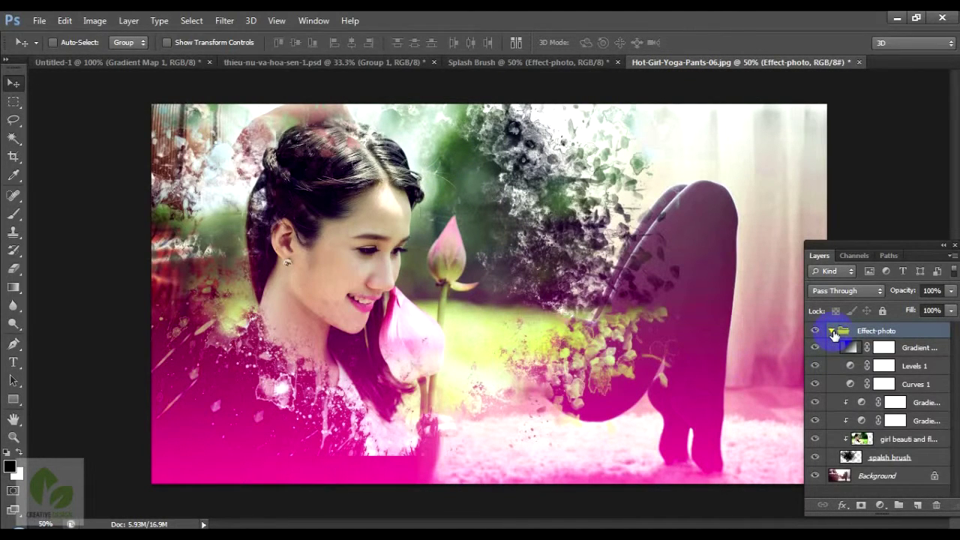
left_click(814, 441)
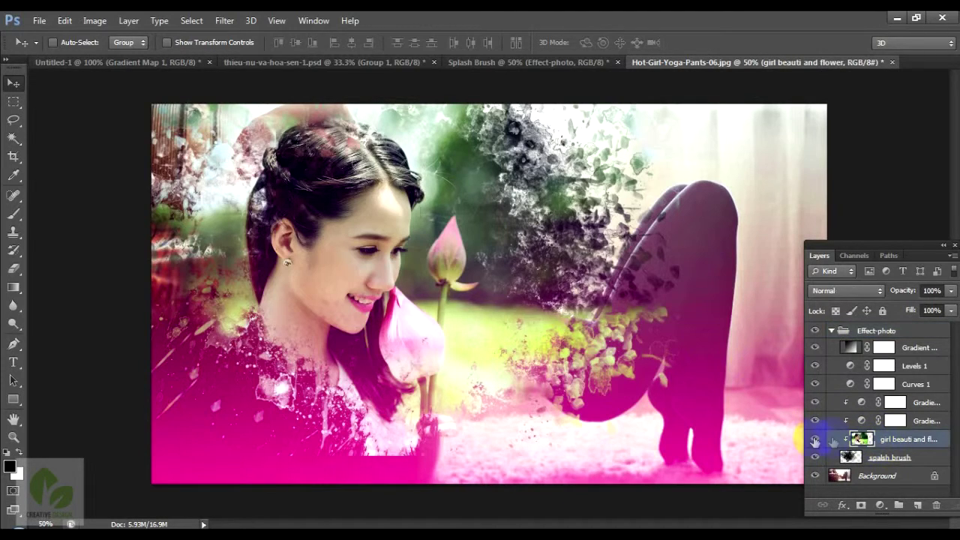
left_click(814, 441)
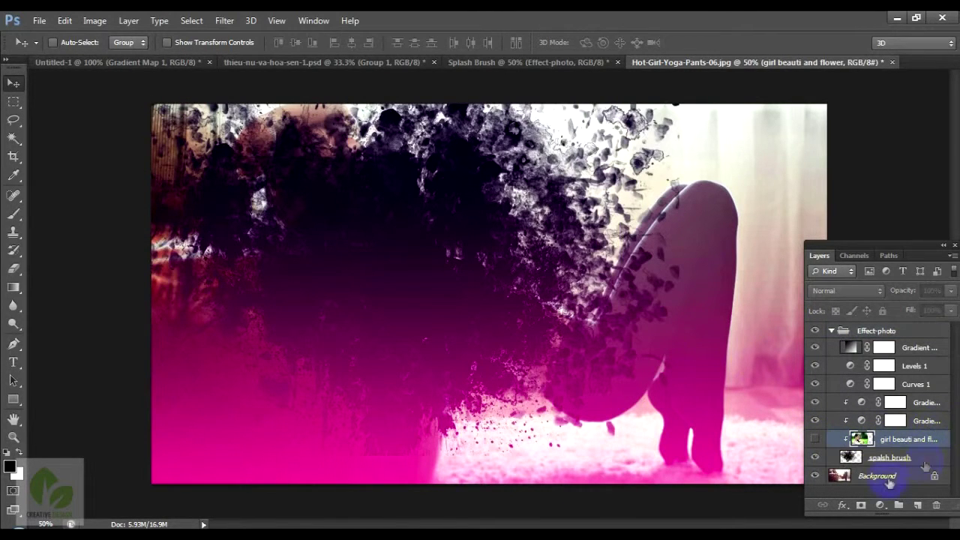
left_click(877, 477)
key("ctrl+j")
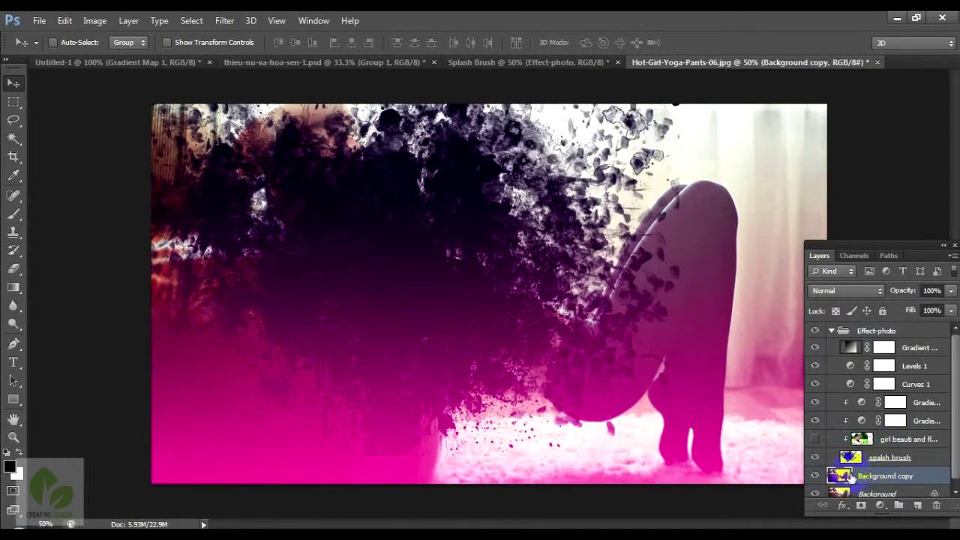
left_click_drag(851, 480, 885, 441)
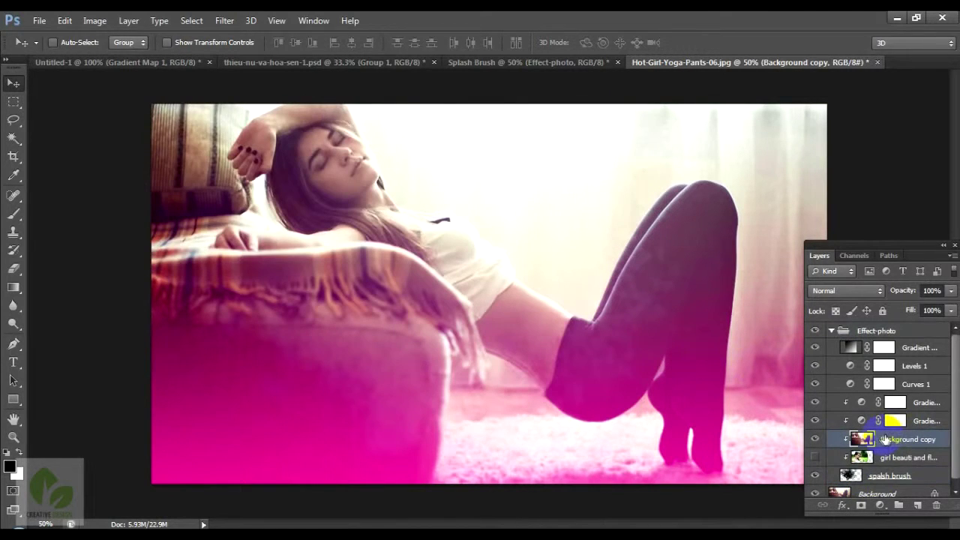
left_click(866, 458)
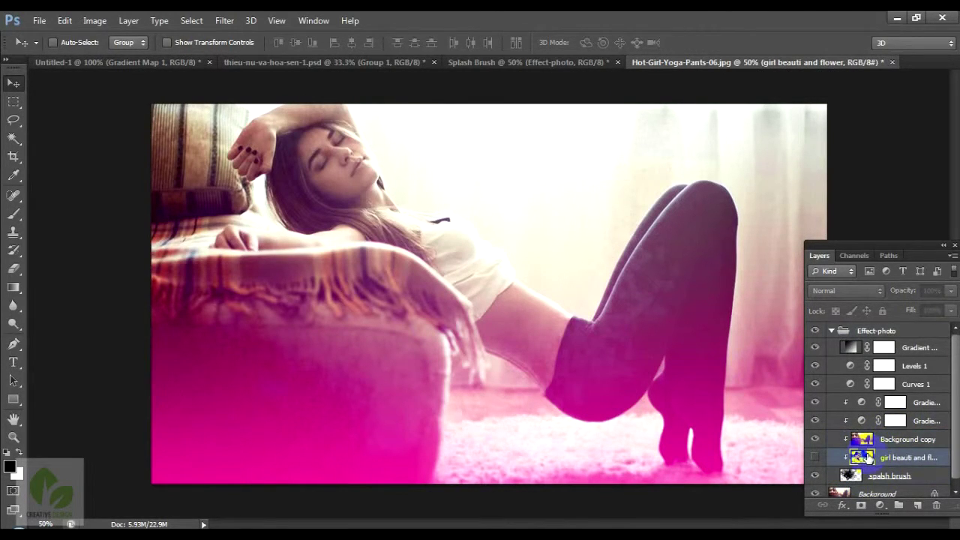
left_click(813, 458)
- Add Layer 1 above Background and delete the girl beauti and flower layer
scroll(845, 466, "down", 1)
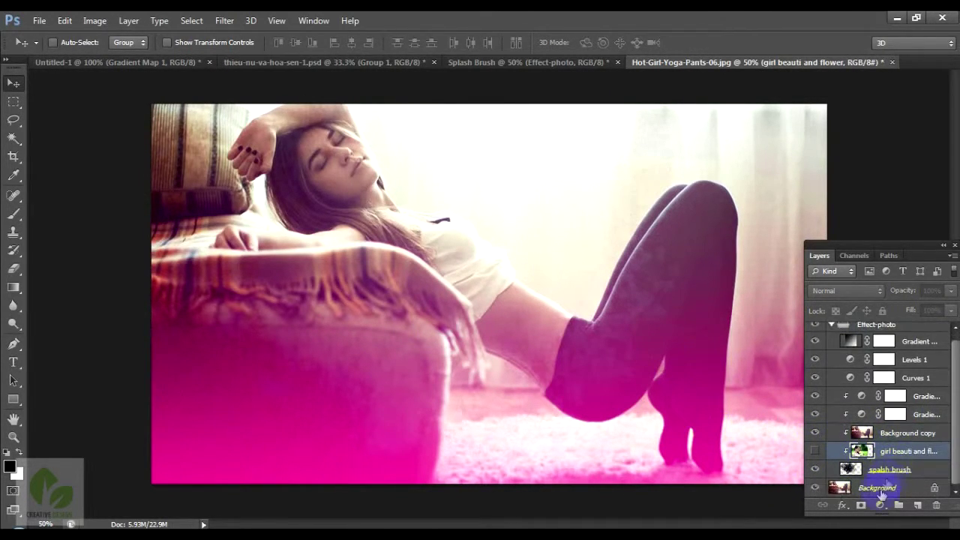
left_click(881, 488)
left_click(917, 506)
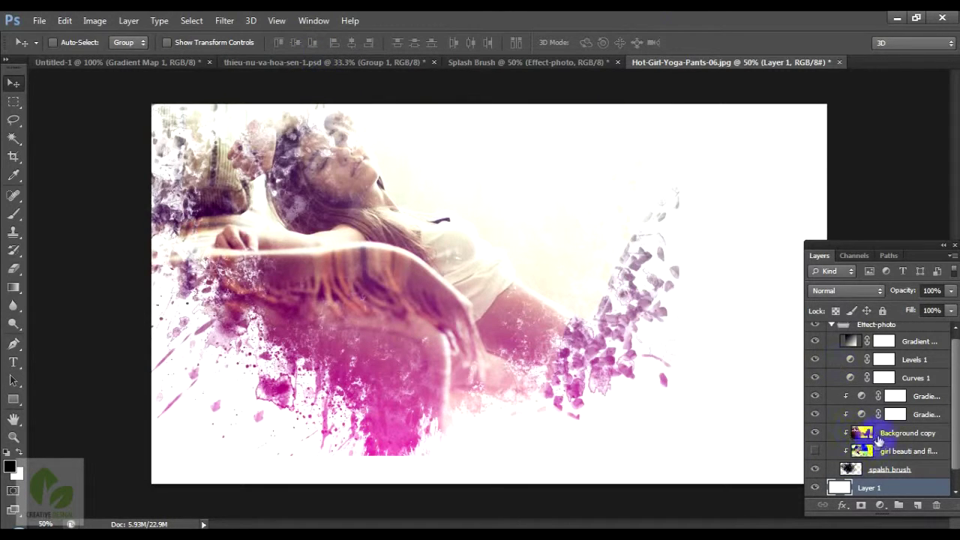
left_click(898, 435)
scroll(913, 404, "down", 1)
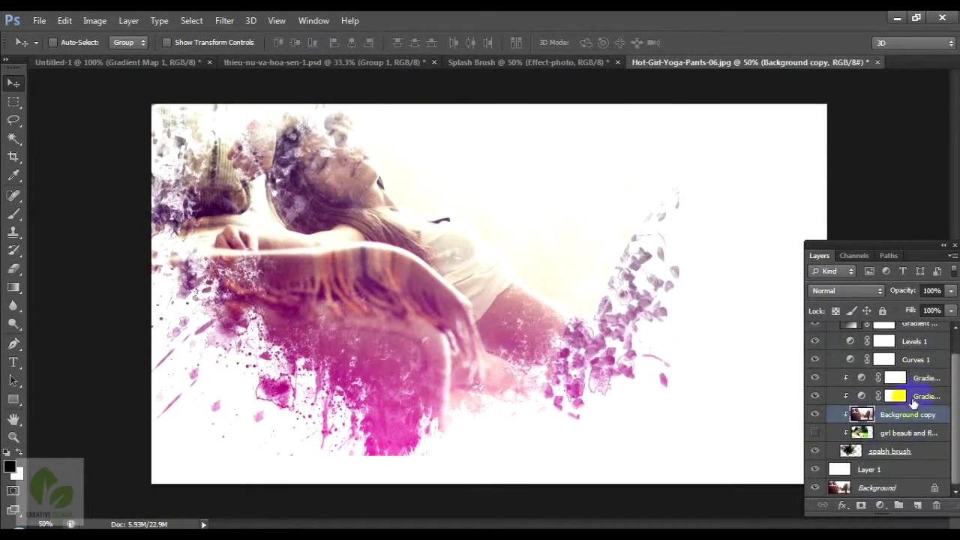
left_click(878, 434)
key("Delete")
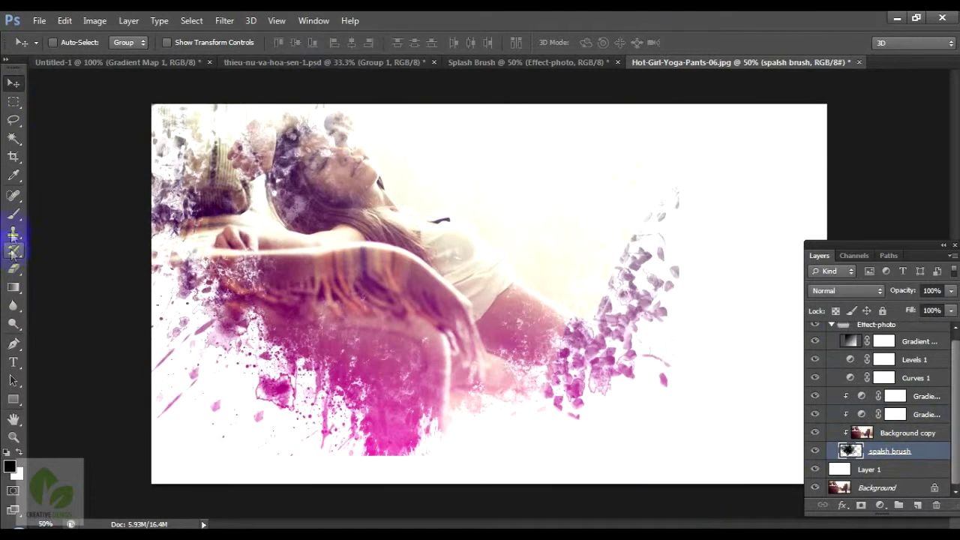
- Select the Brush Tool with a white foreground and the 2499 splash brush preset
left_click(13, 215)
left_click(82, 212)
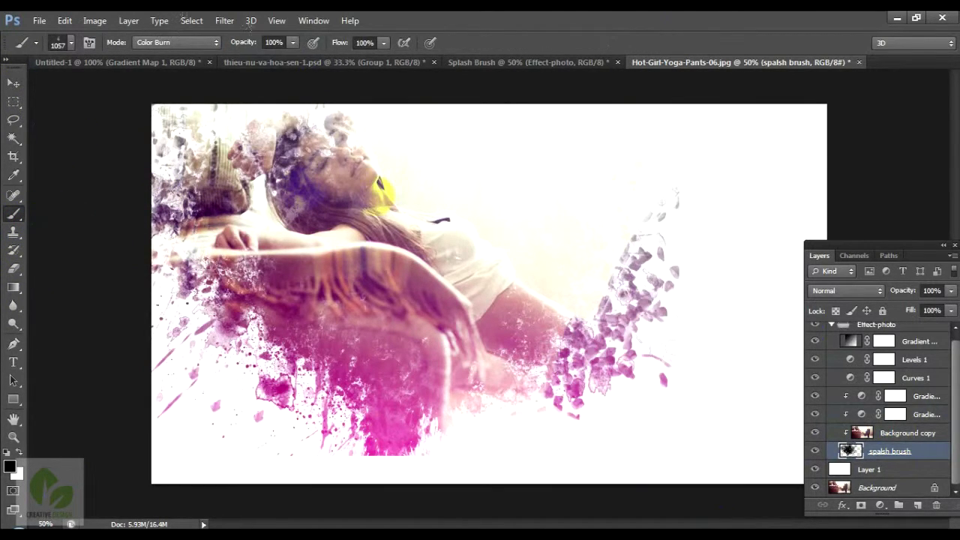
key("x")
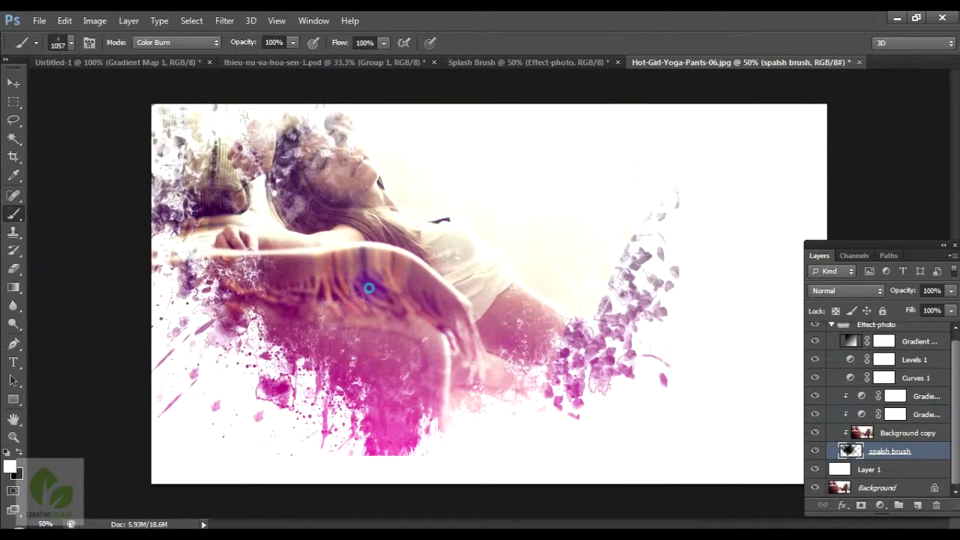
right_click(409, 256)
left_click(462, 350)
double_click(463, 442)
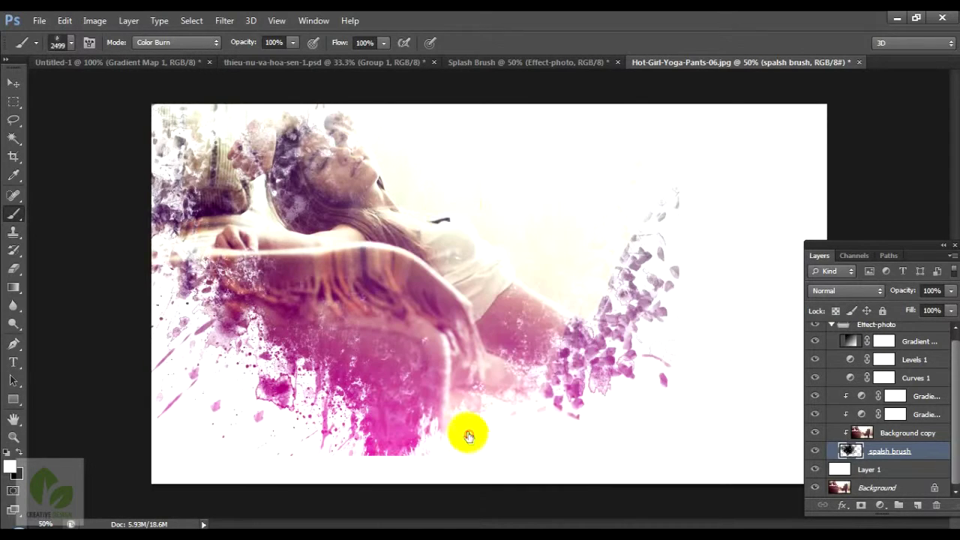
- Switch to the 2490 splash brush and lower its size
right_click(498, 250)
right_click(532, 300)
left_click(566, 240)
left_click(555, 438)
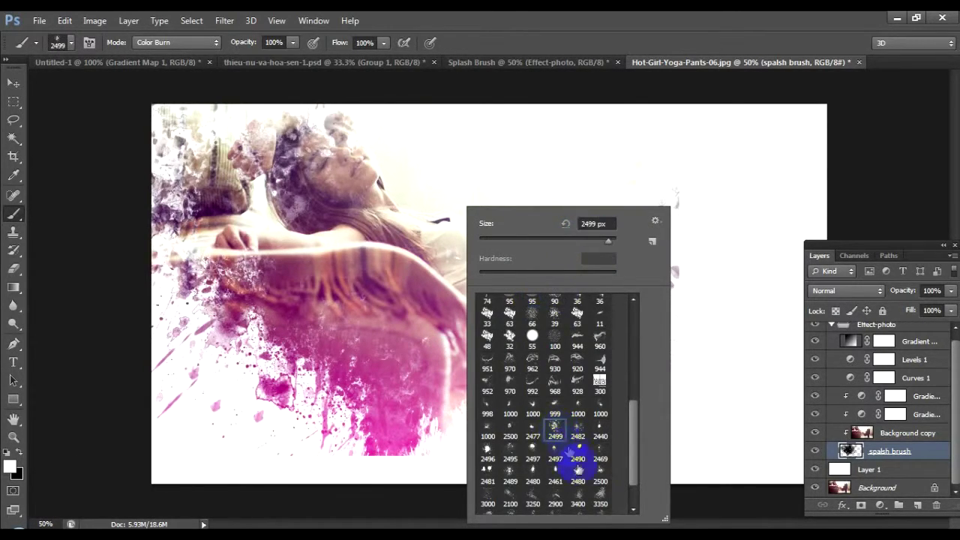
left_click(577, 448)
left_click(573, 242)
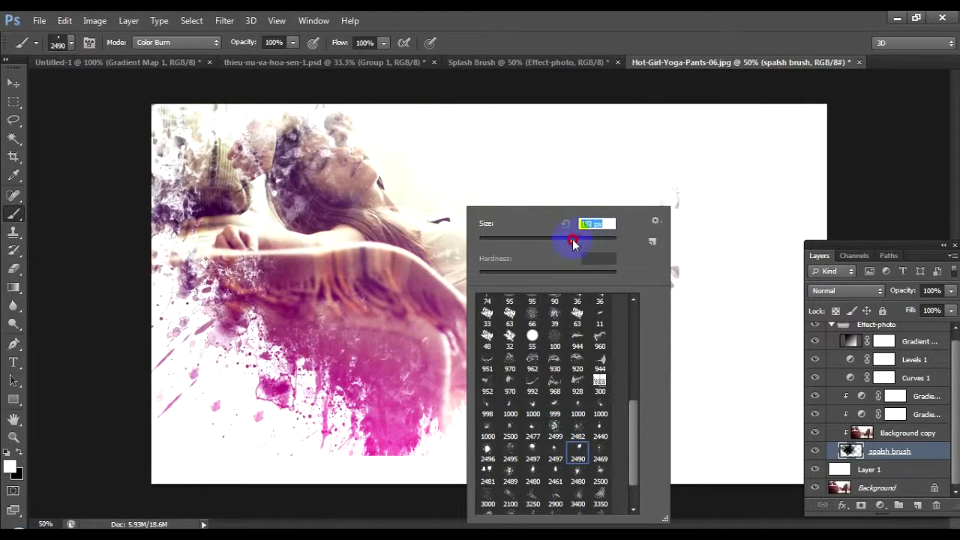
left_click_drag(591, 241, 606, 244)
- Stamp large splashes across the image's left side, bottom edge and lower middle
left_click(178, 443)
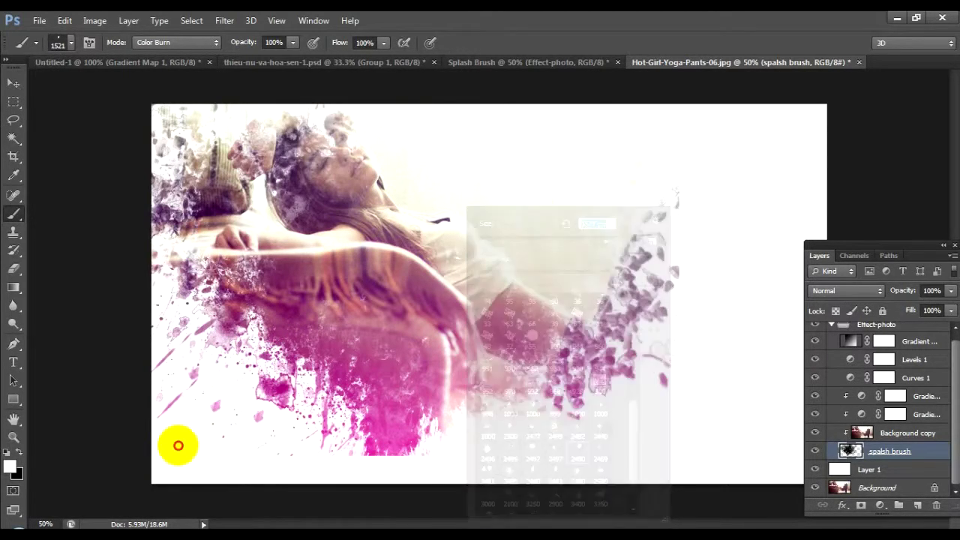
left_click_drag(214, 508, 344, 480)
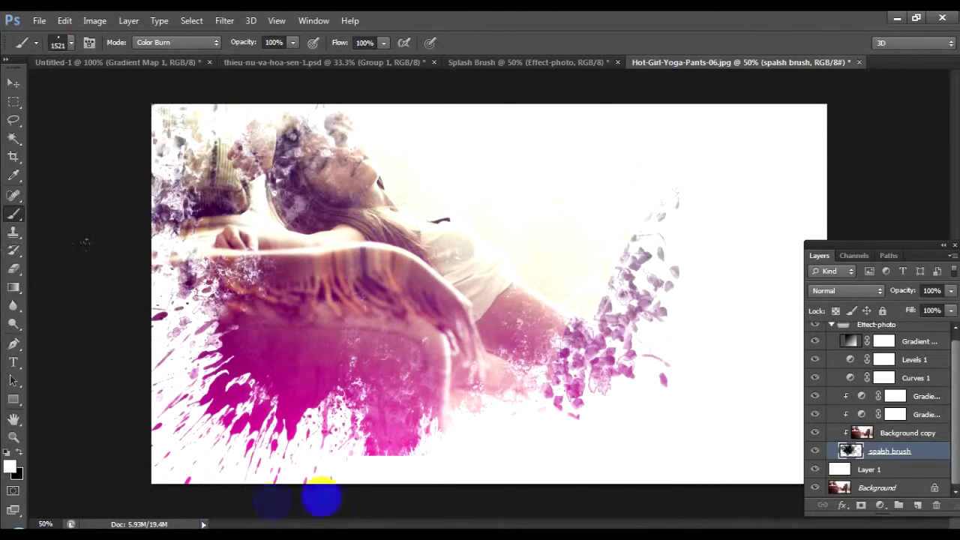
left_click(443, 352)
left_click(271, 459)
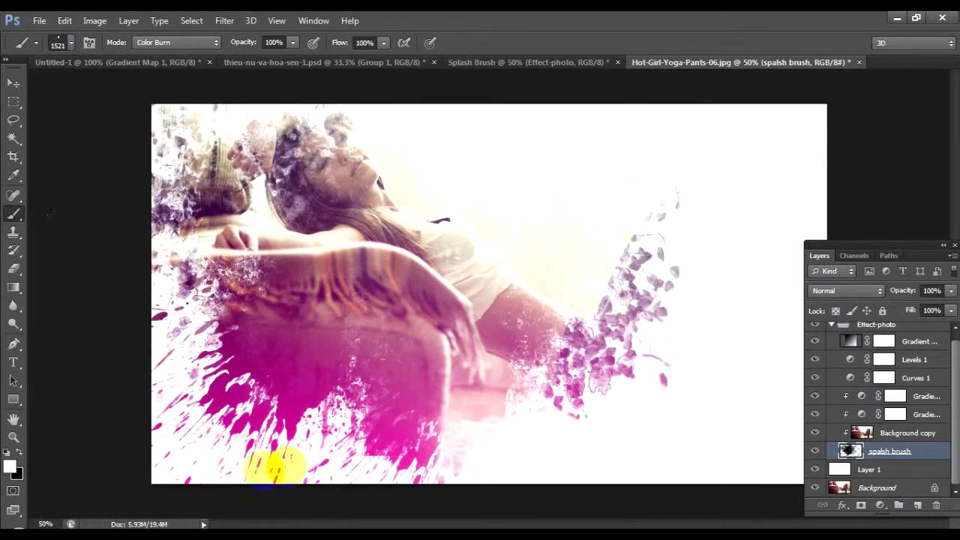
left_click(74, 414)
- Pick the 970 splash brush and stamp two pink splashes right of the woman
right_click(403, 214)
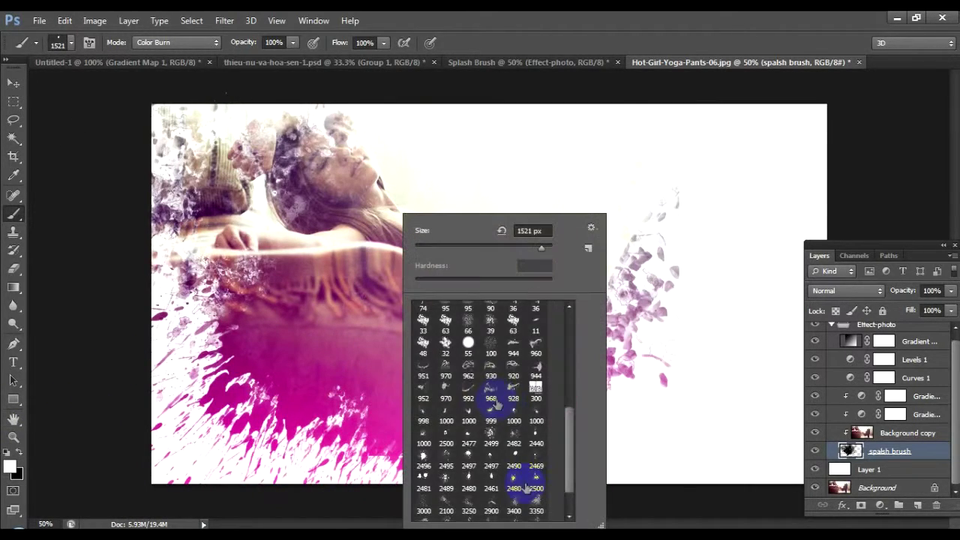
left_click(513, 365)
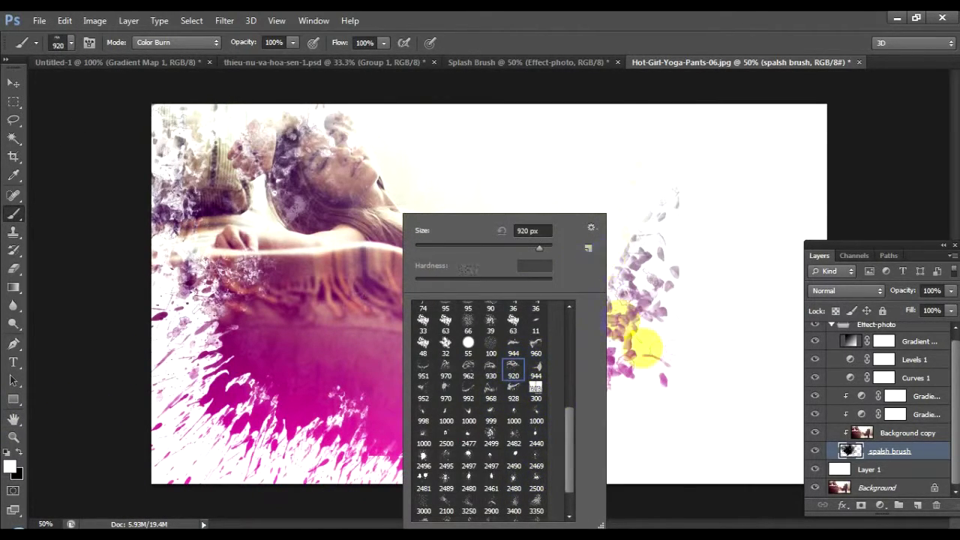
left_click(492, 393)
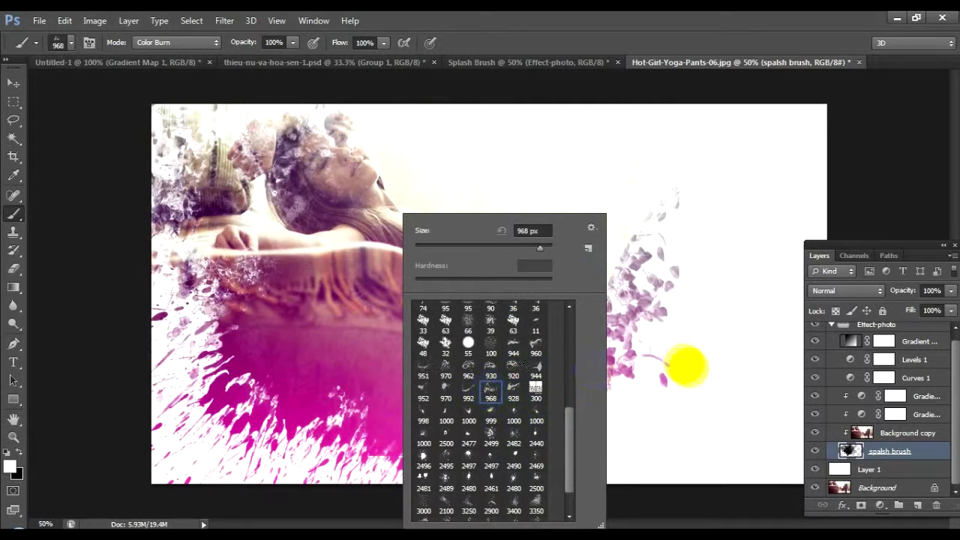
double_click(445, 368)
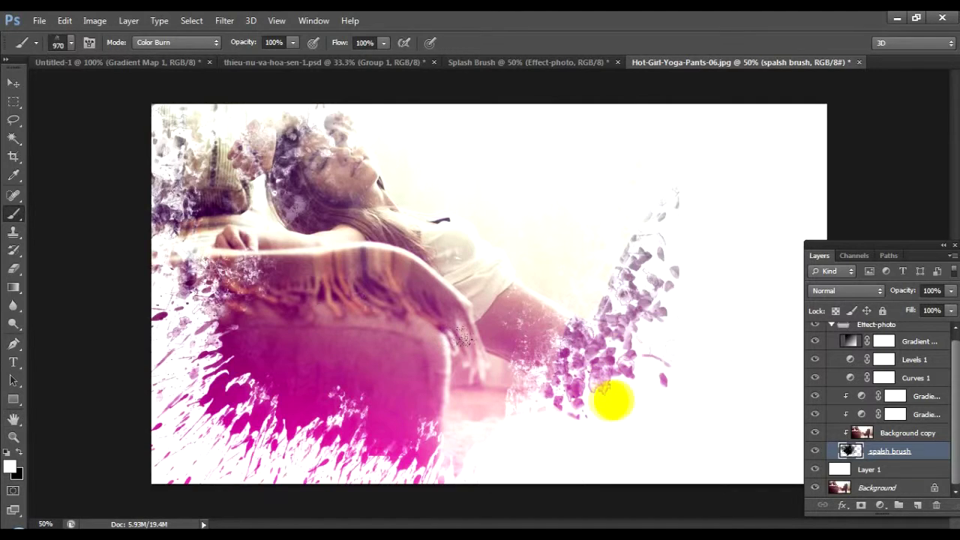
left_click(636, 368)
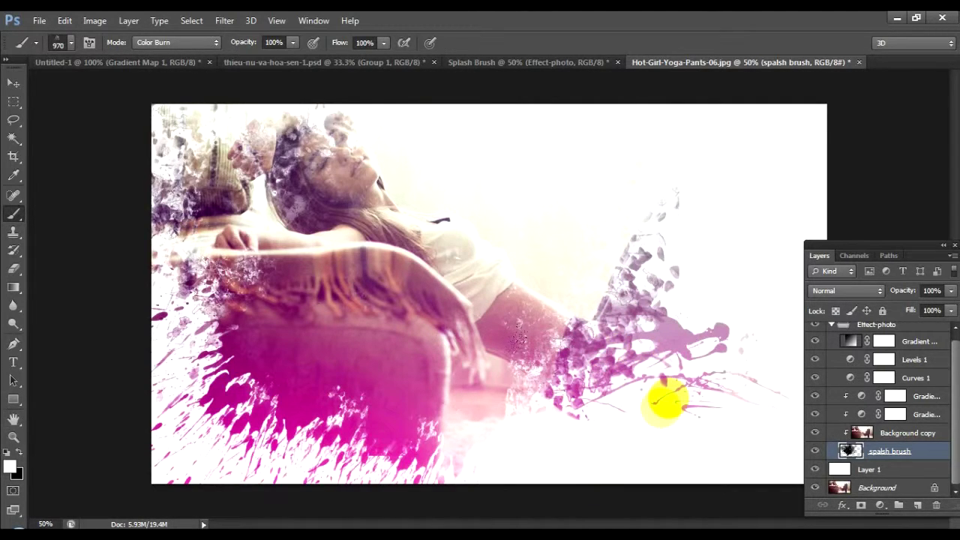
left_click(664, 396)
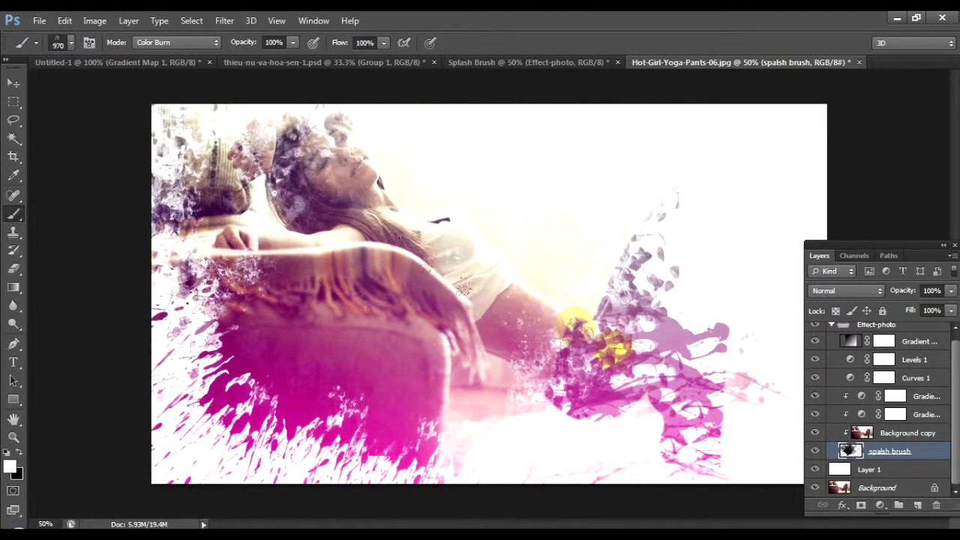
- Switch back to the 2499 splash brush and zoom out to the whole image
right_click(617, 339)
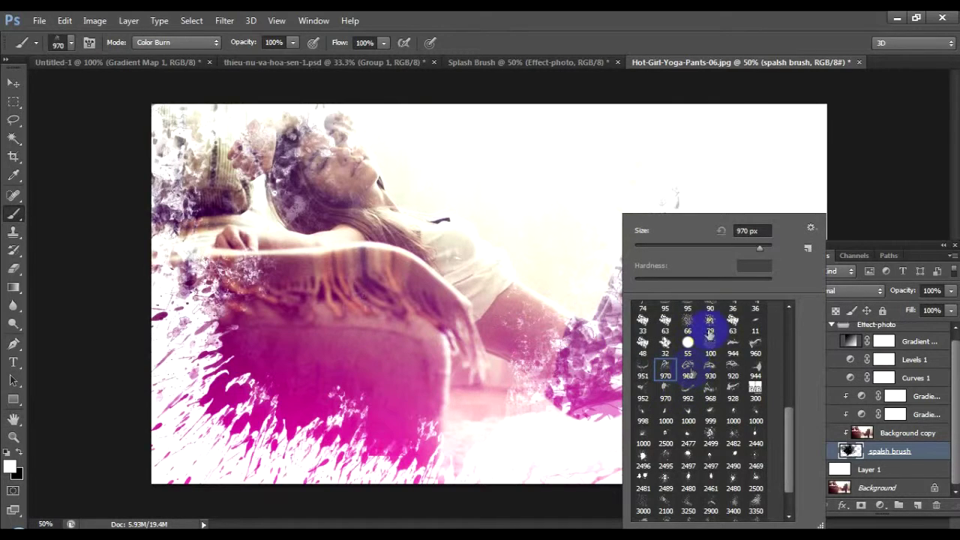
double_click(708, 442)
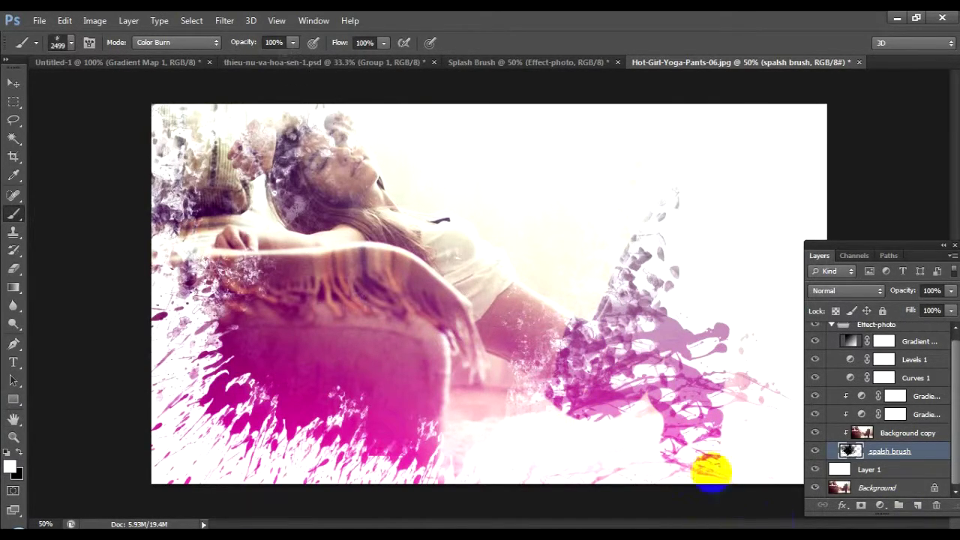
key("ctrl+minus")
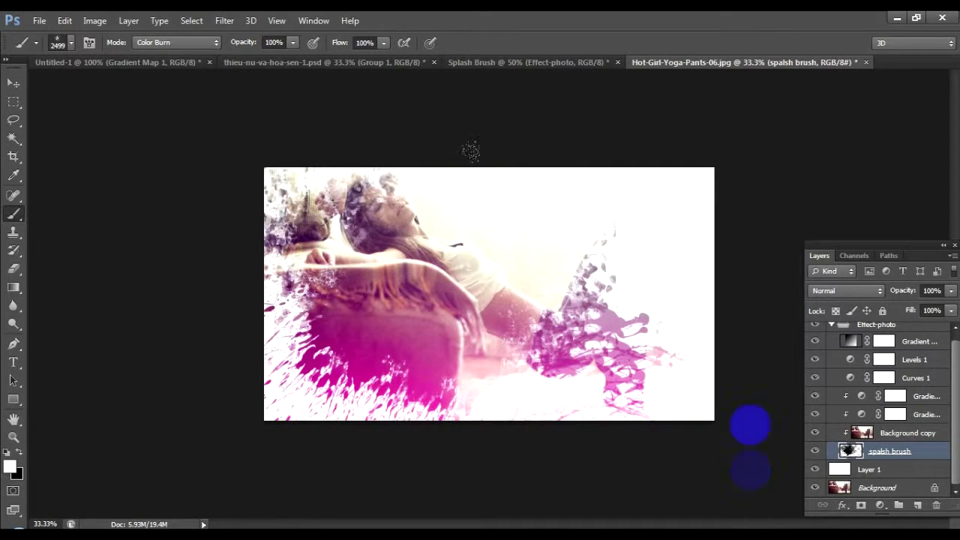
- Pick the 952 splash brush and stamp several splashes on the right side
right_click(545, 303)
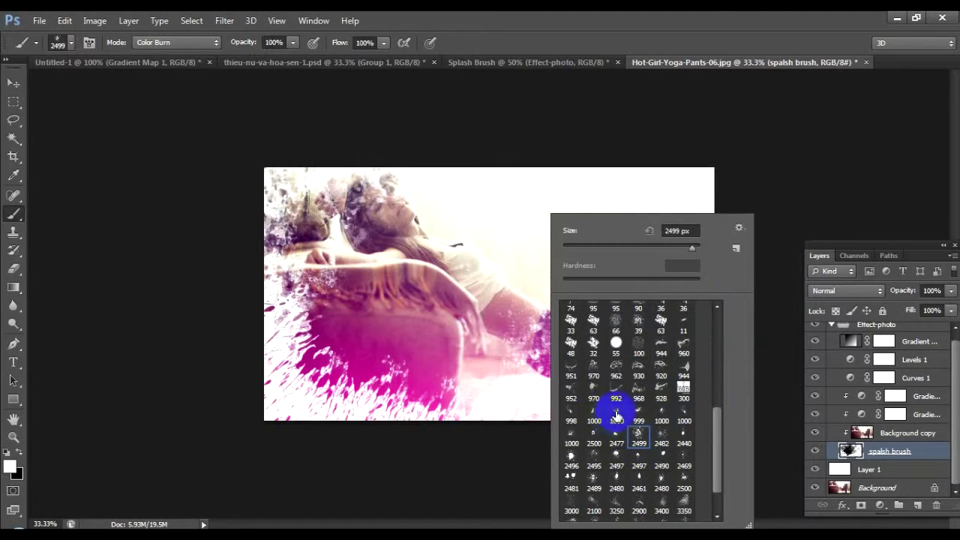
left_click(571, 390)
left_click(528, 363)
left_click(588, 322)
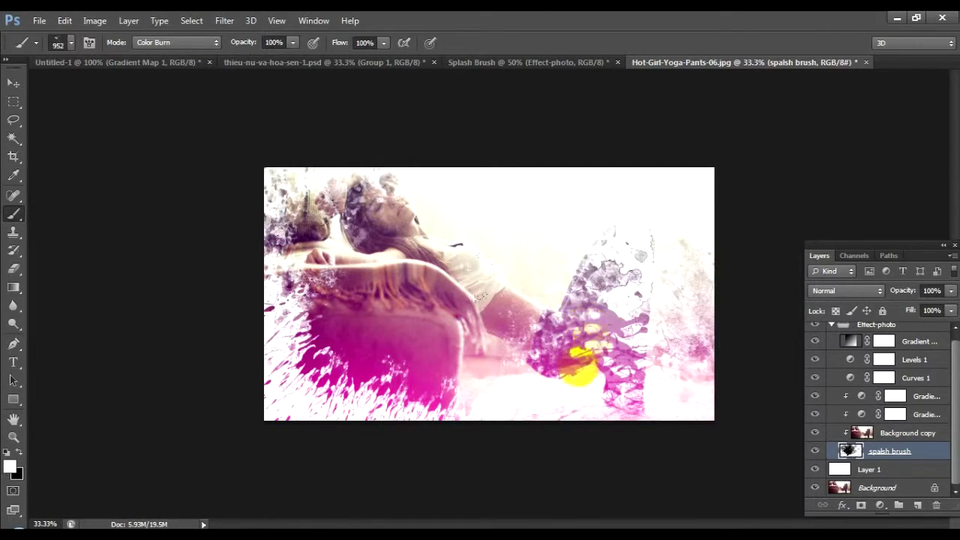
left_click(613, 366)
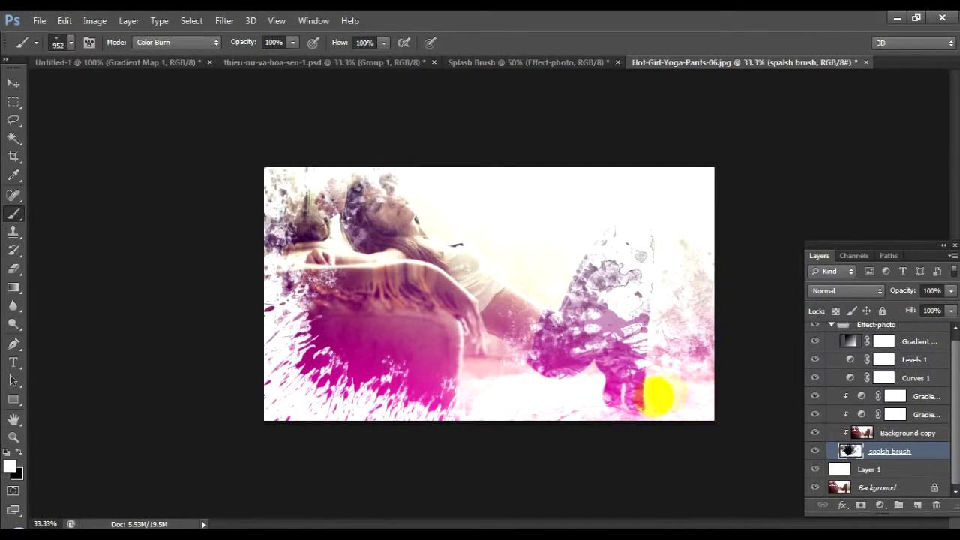
- Build up dense splash stamps over the woman's legs
left_click(649, 238)
left_click(665, 291)
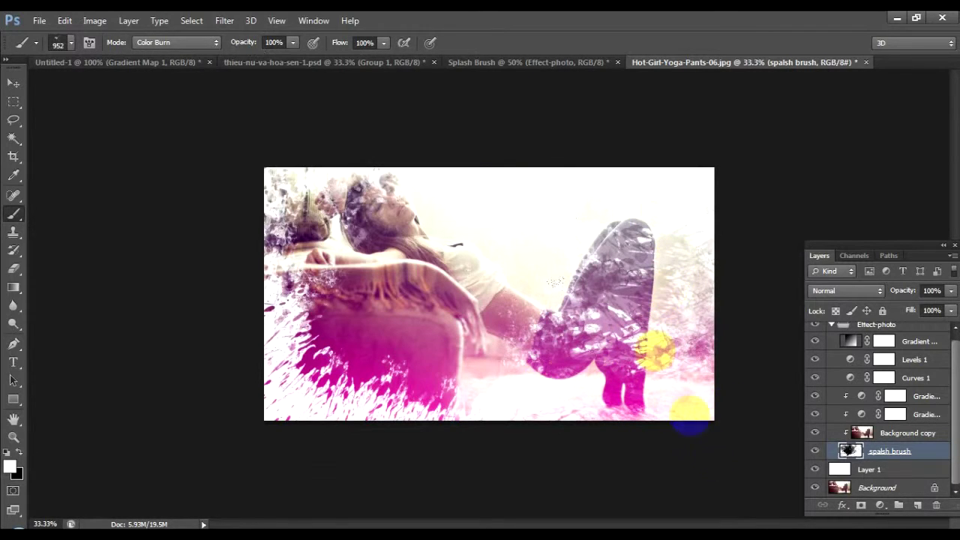
left_click(679, 401)
left_click(675, 378)
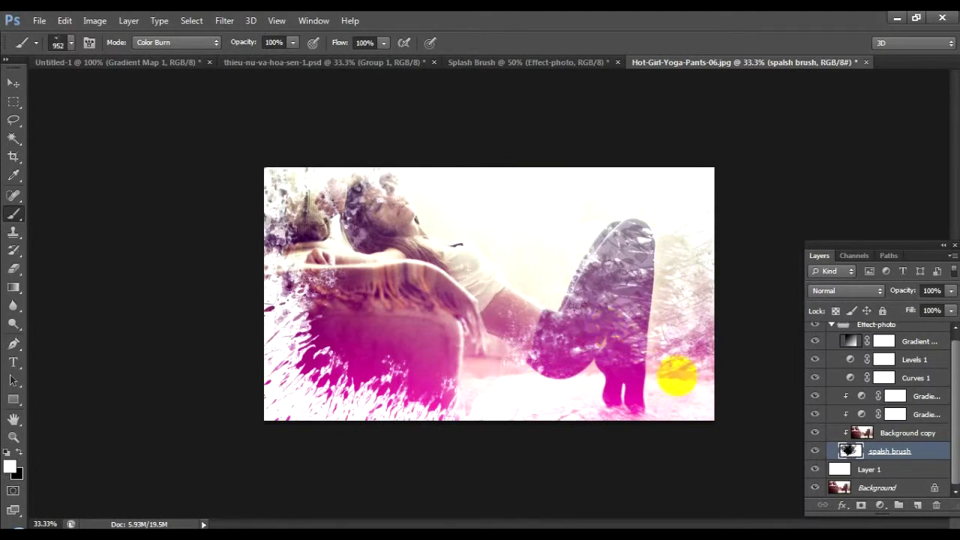
left_click(729, 389)
left_click(531, 408)
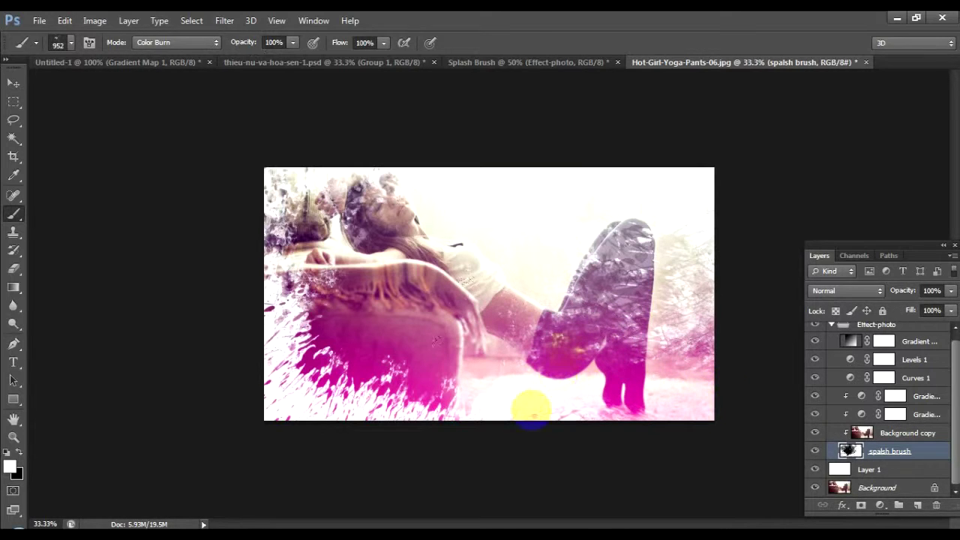
- Switch to the 2497 splash brush and reduce its size
right_click(587, 311)
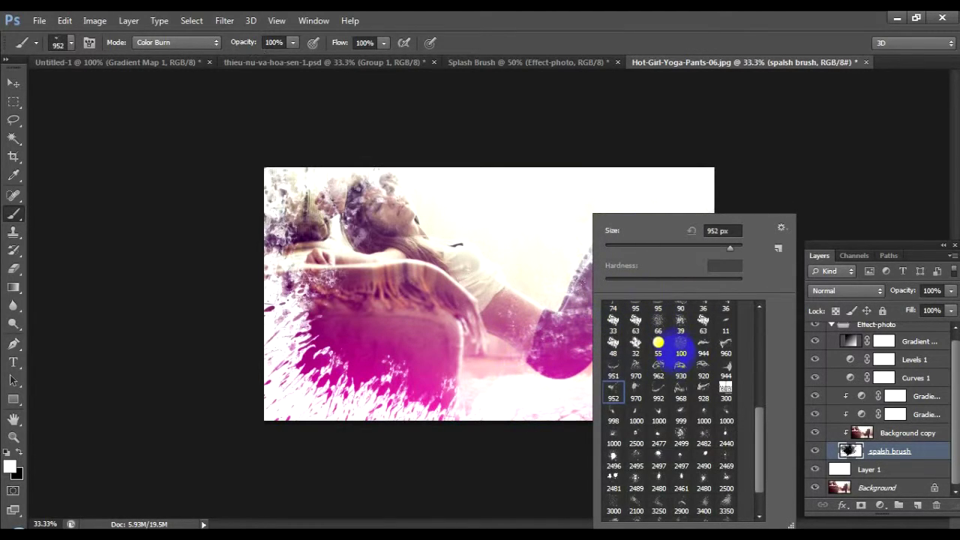
left_click(657, 456)
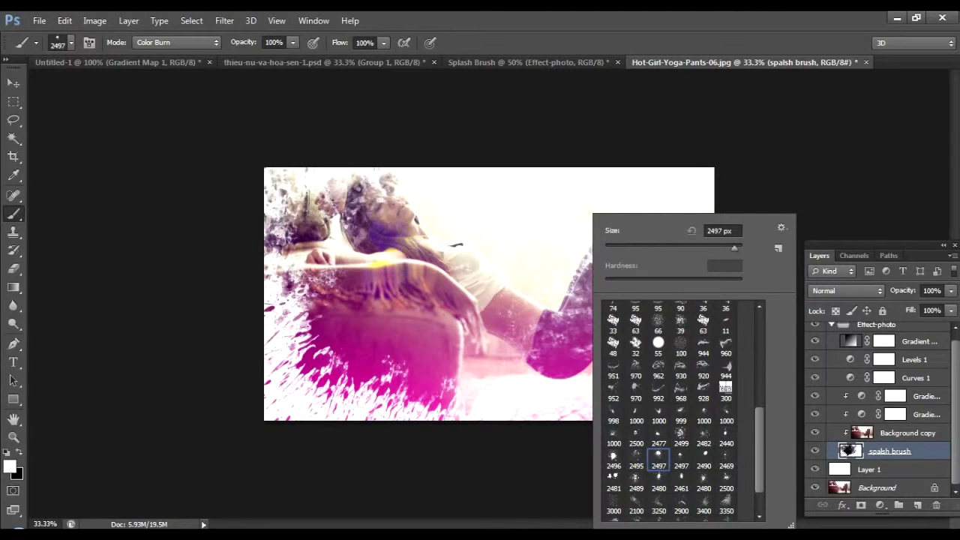
left_click(327, 139)
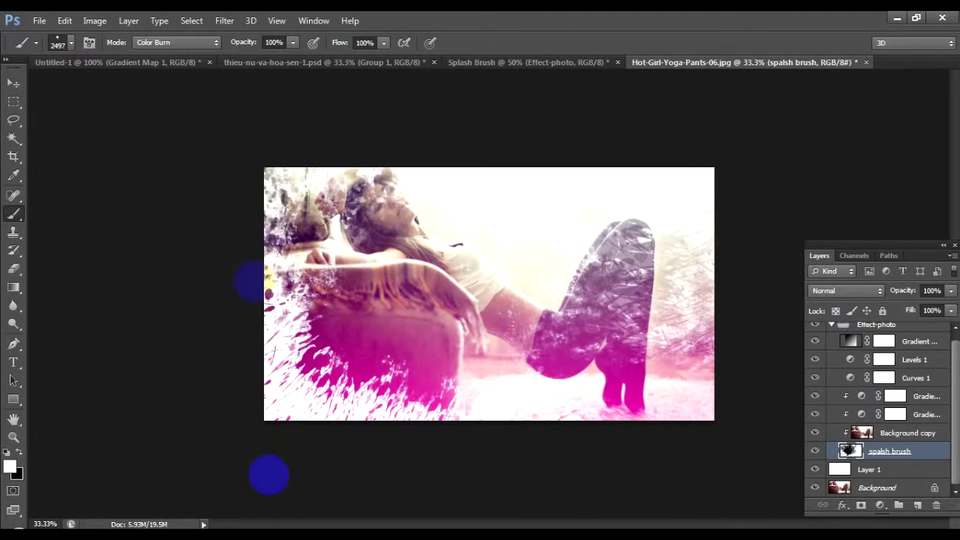
right_click(528, 214)
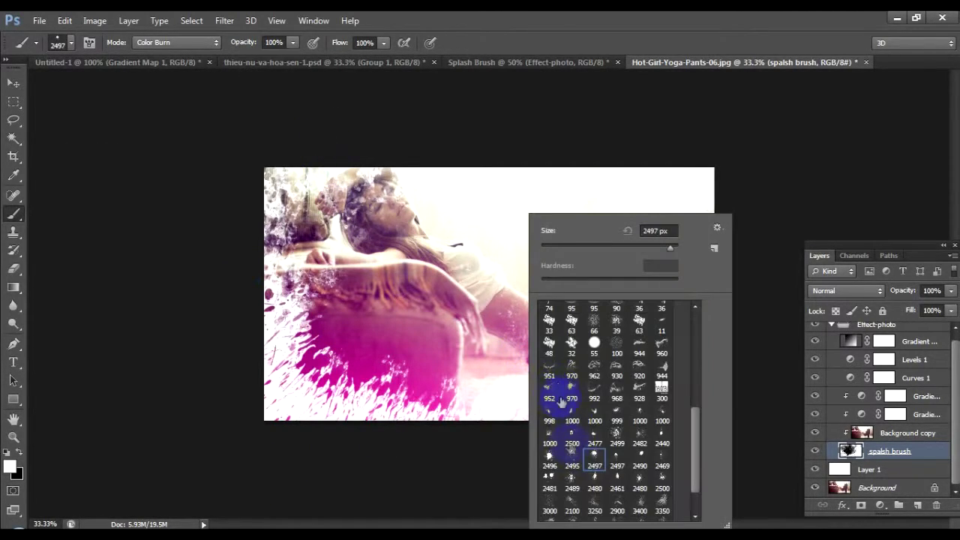
left_click(619, 248)
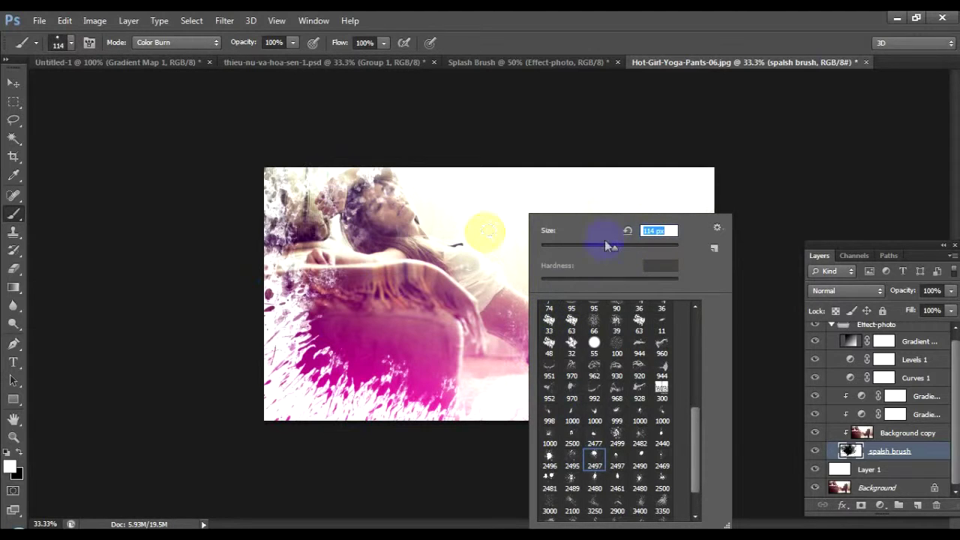
left_click(378, 203)
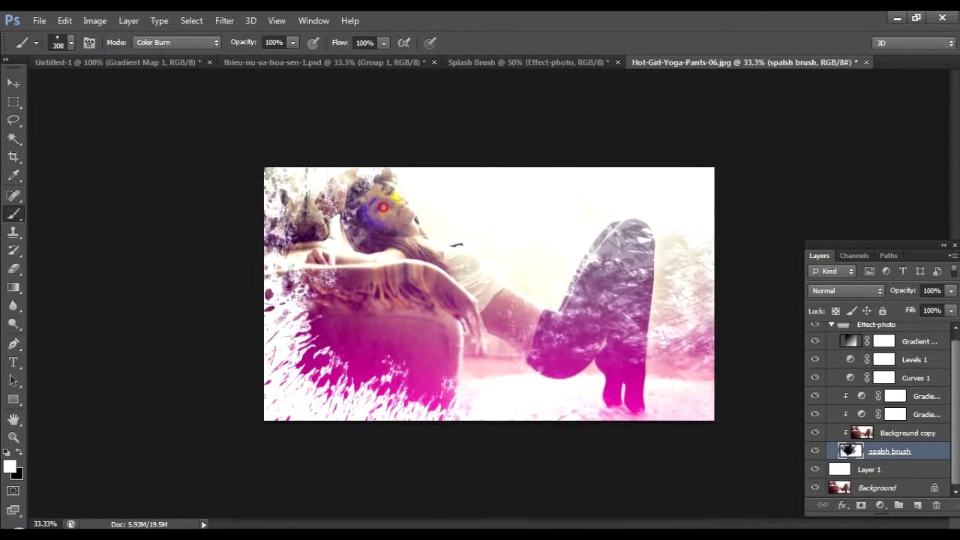
- Paint the woman's face and the left-edge couch and arm back into view, then zoom out
mouse_move(363, 195)
left_mouse_down()
mouse_move(388, 211)
mouse_move(342, 229)
mouse_move(321, 193)
mouse_move(343, 240)
mouse_move(310, 257)
mouse_move(328, 282)
mouse_move(334, 203)
mouse_move(411, 183)
mouse_move(386, 187)
mouse_move(424, 223)
mouse_move(314, 193)
mouse_move(332, 203)
mouse_move(267, 209)
mouse_move(292, 191)
mouse_move(253, 182)
mouse_move(367, 208)
mouse_move(369, 230)
left_mouse_up()
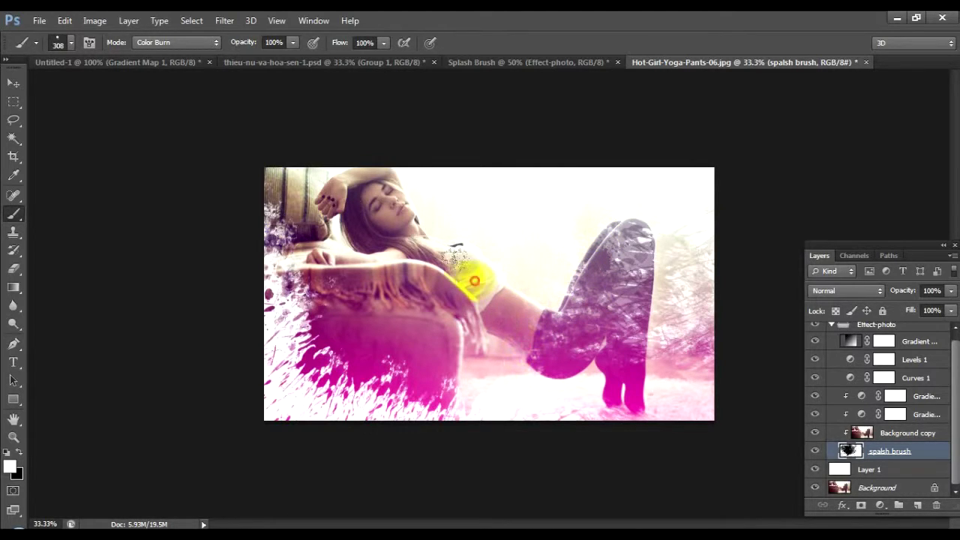
mouse_move(328, 289)
left_mouse_down()
mouse_move(279, 317)
mouse_move(262, 257)
mouse_move(300, 258)
left_mouse_up()
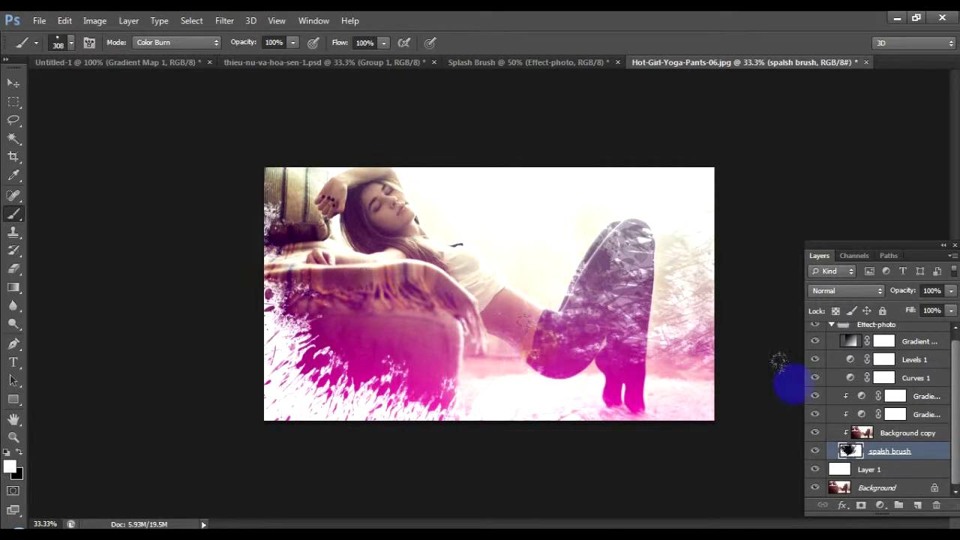
key("ctrl+minus")
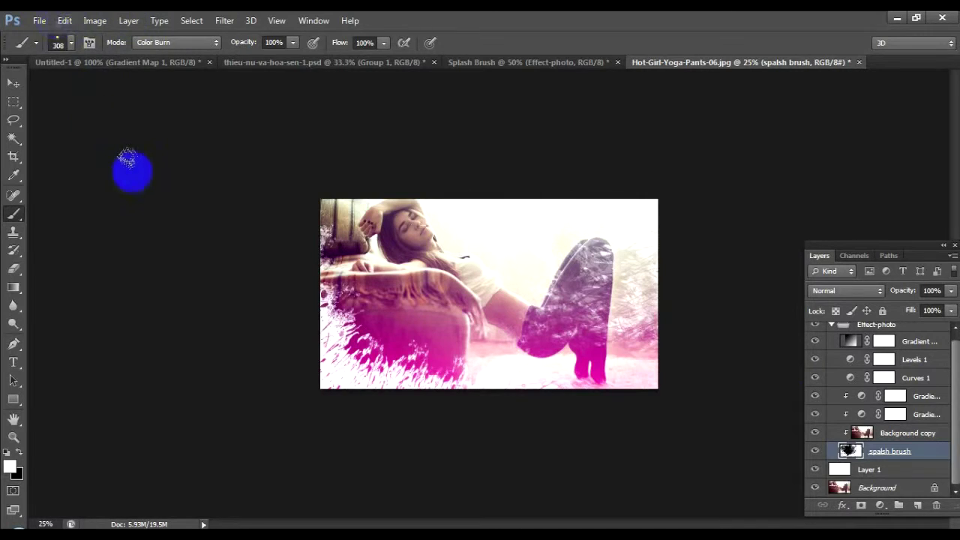
- Save a JPEG copy as Hot-Girl-Yoga-Pants-06-brus.jpg in Desktop > ps with default quality
left_click(39, 20)
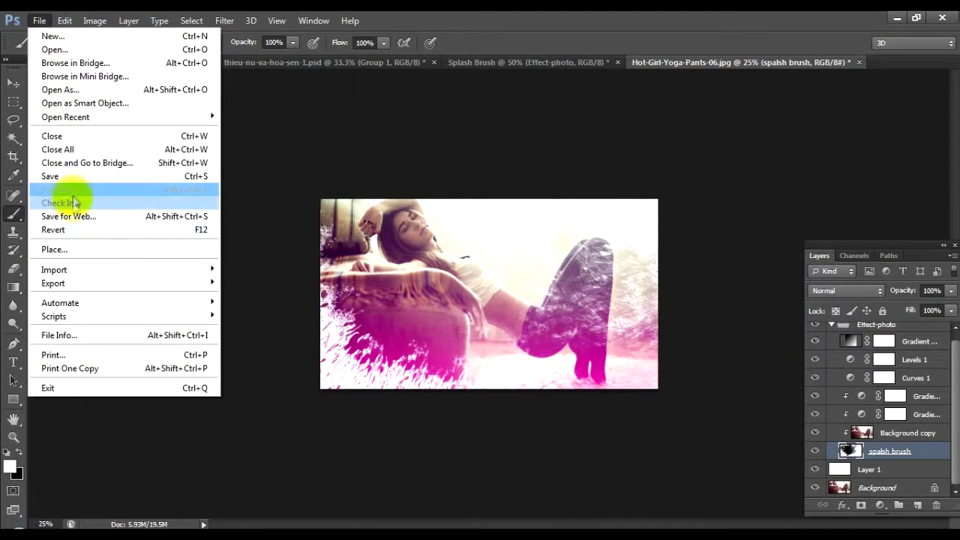
left_click(70, 187)
scroll(495, 357, "down", 7)
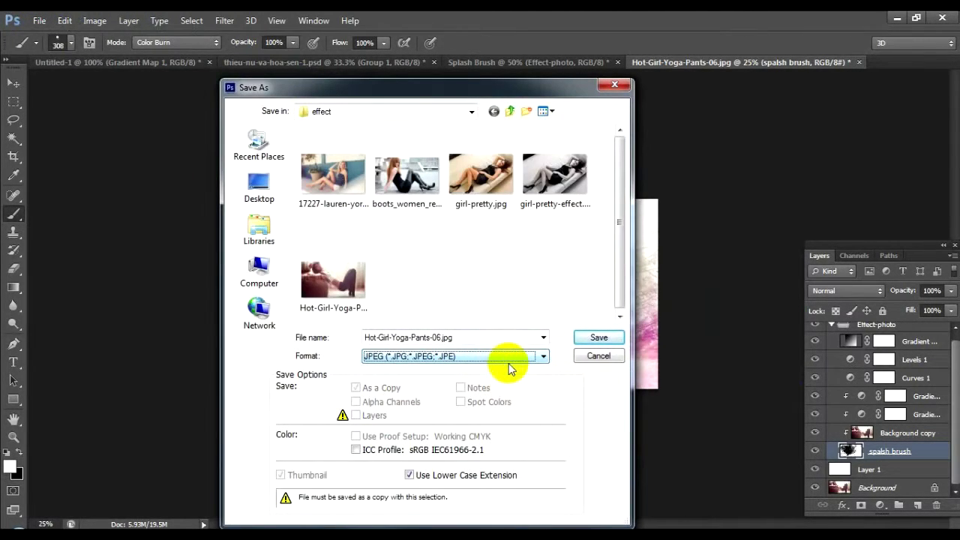
left_click(453, 337)
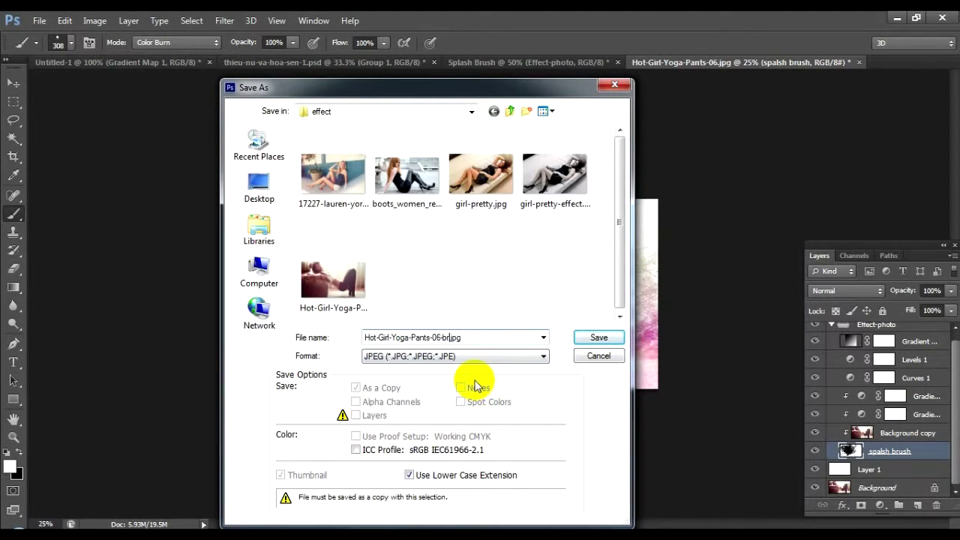
type("us")
left_click(260, 188)
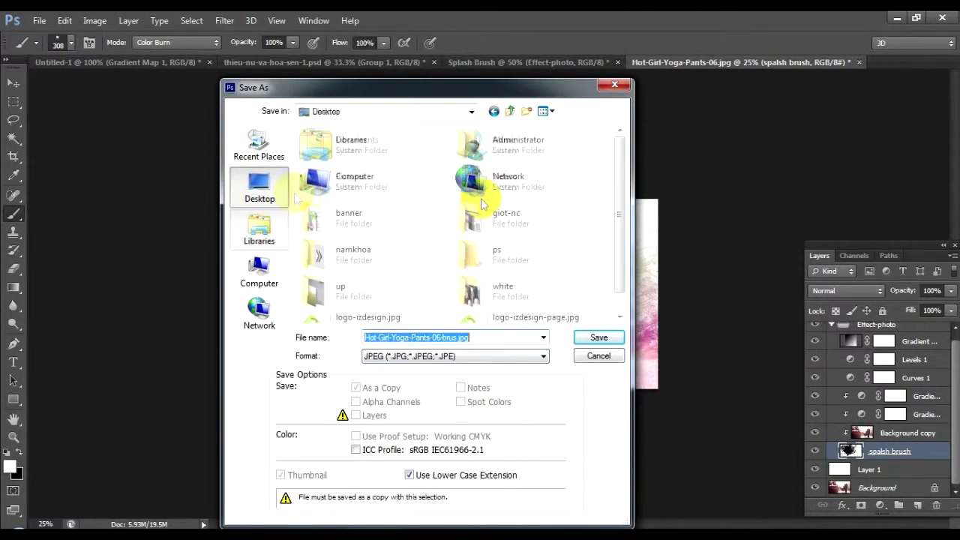
double_click(468, 255)
left_click(599, 336)
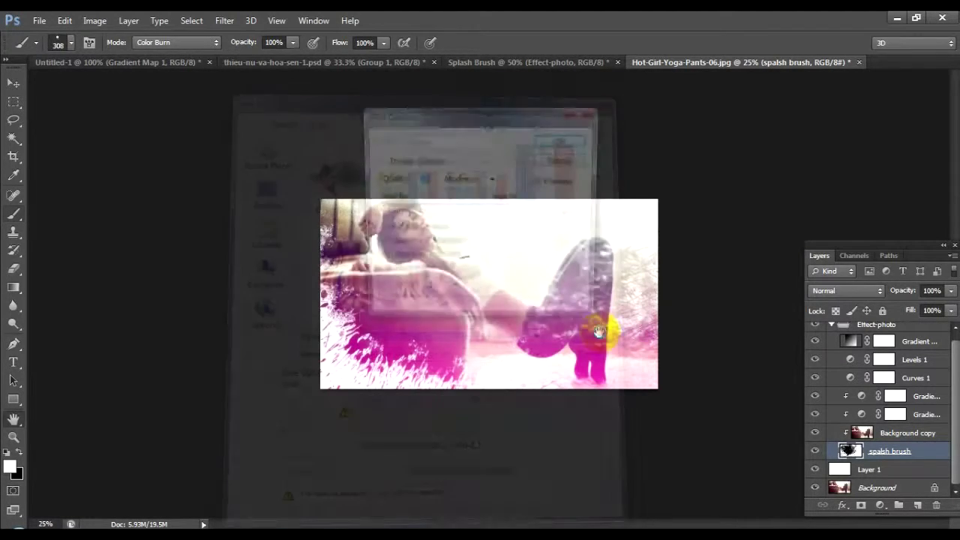
left_click(563, 140)
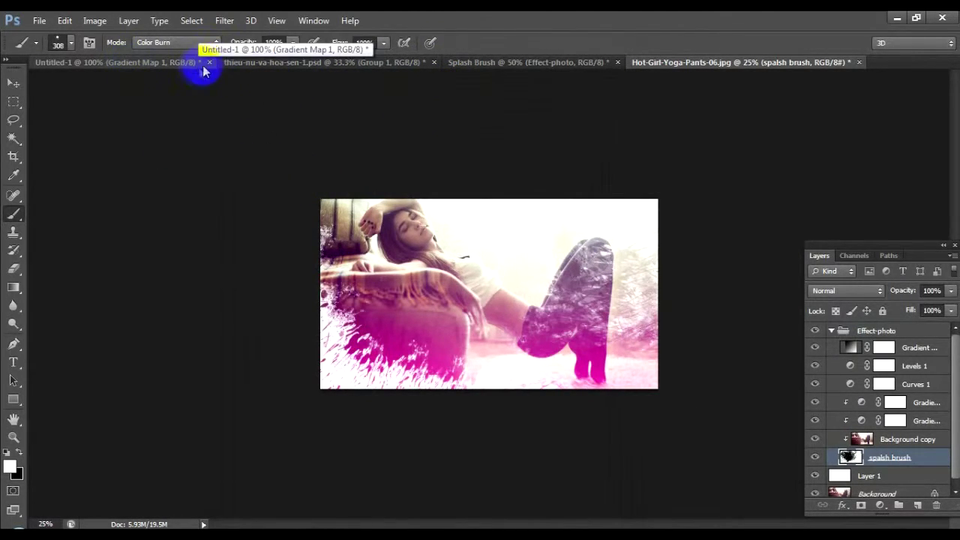
- Close Untitled-1 without saving and tile the remaining images 3-up vertically
left_click(210, 63)
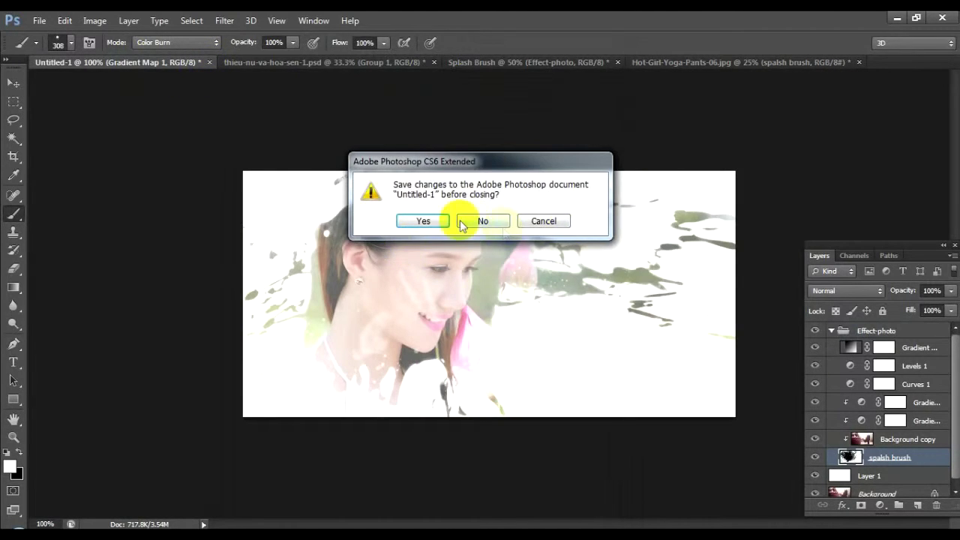
left_click(484, 221)
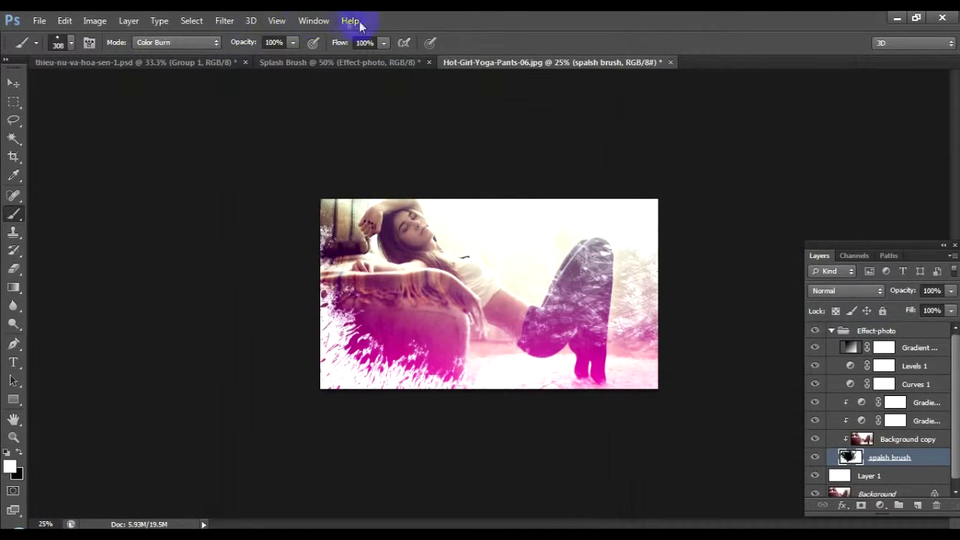
left_click(313, 20)
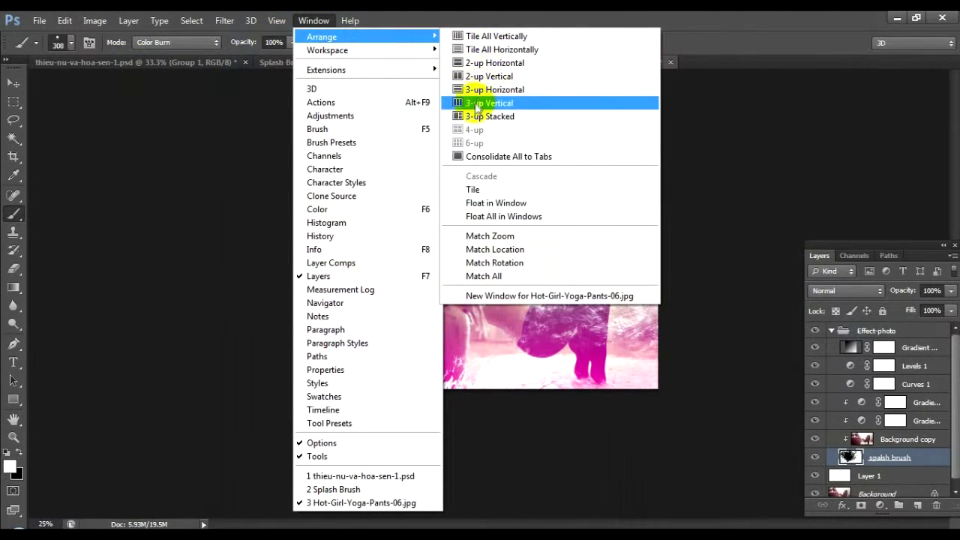
left_click(477, 105)
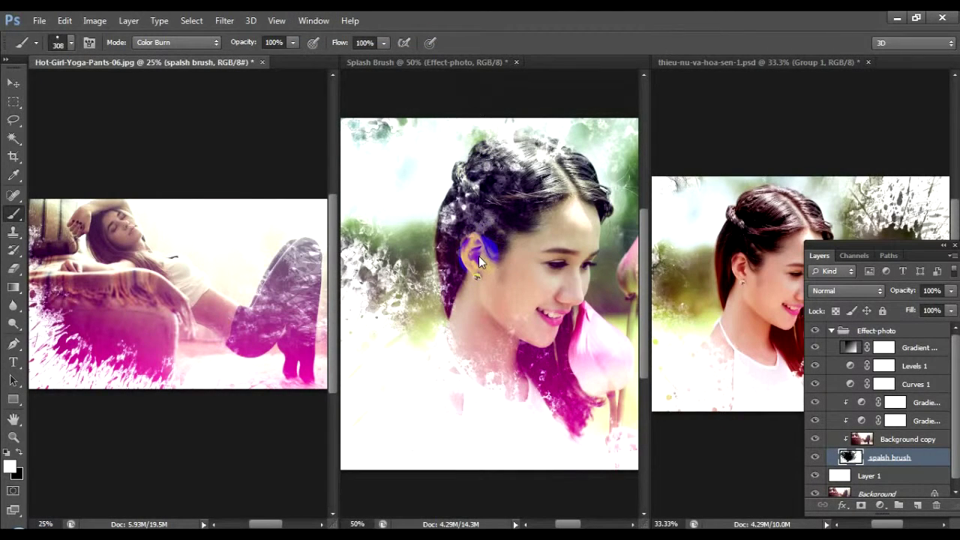
- Zoom the lotus Splash Brush image to 33.33%, dismiss a brush error, and activate the reclining-woman image
left_click(551, 261)
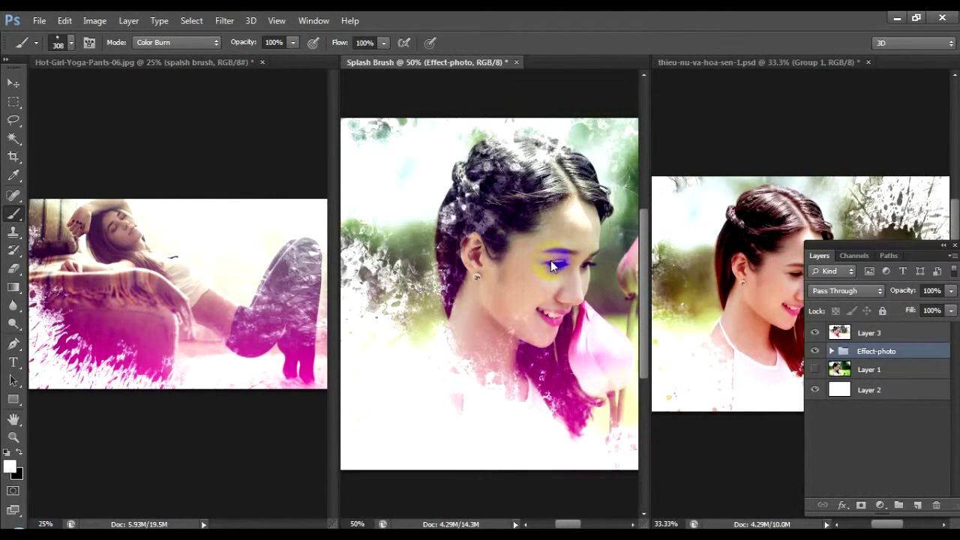
key("ctrl+minus")
left_click(529, 287)
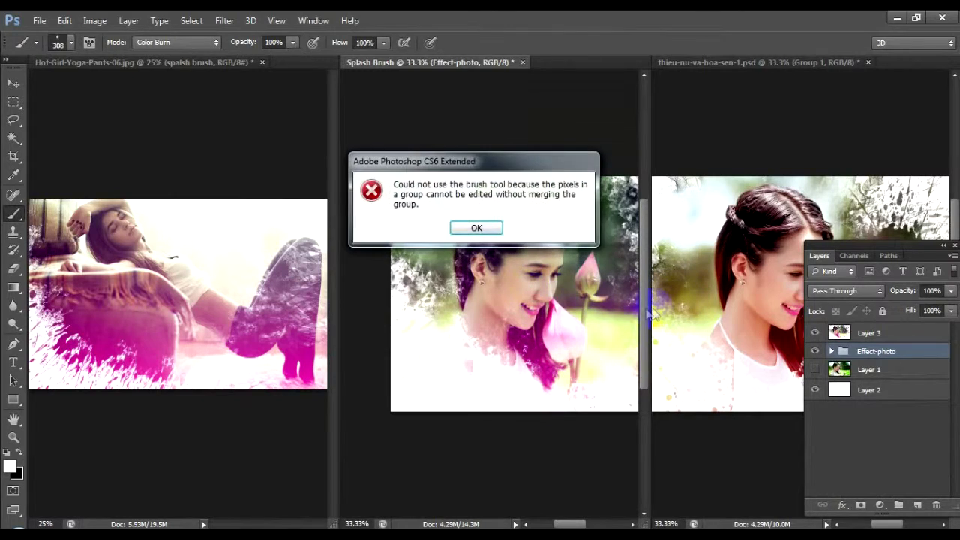
left_click(469, 228)
left_click(276, 333)
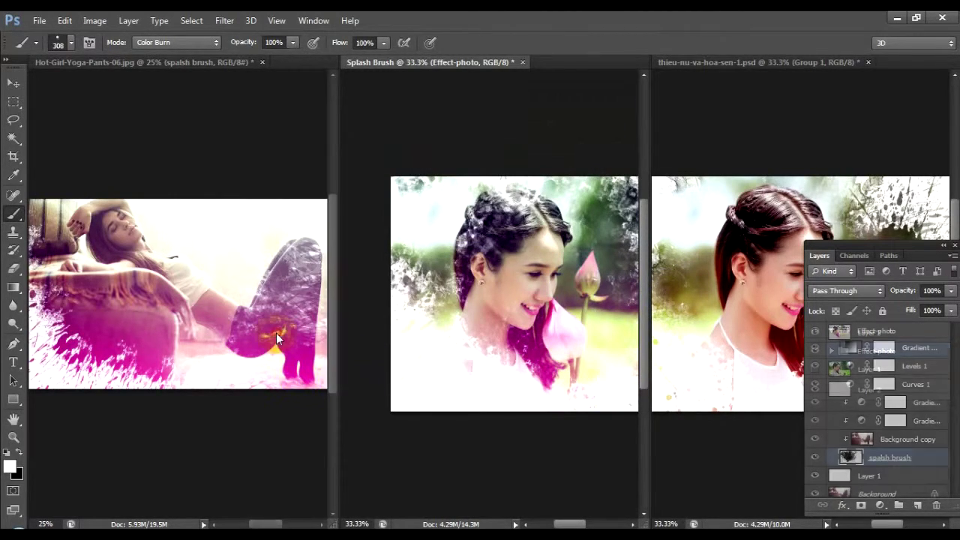